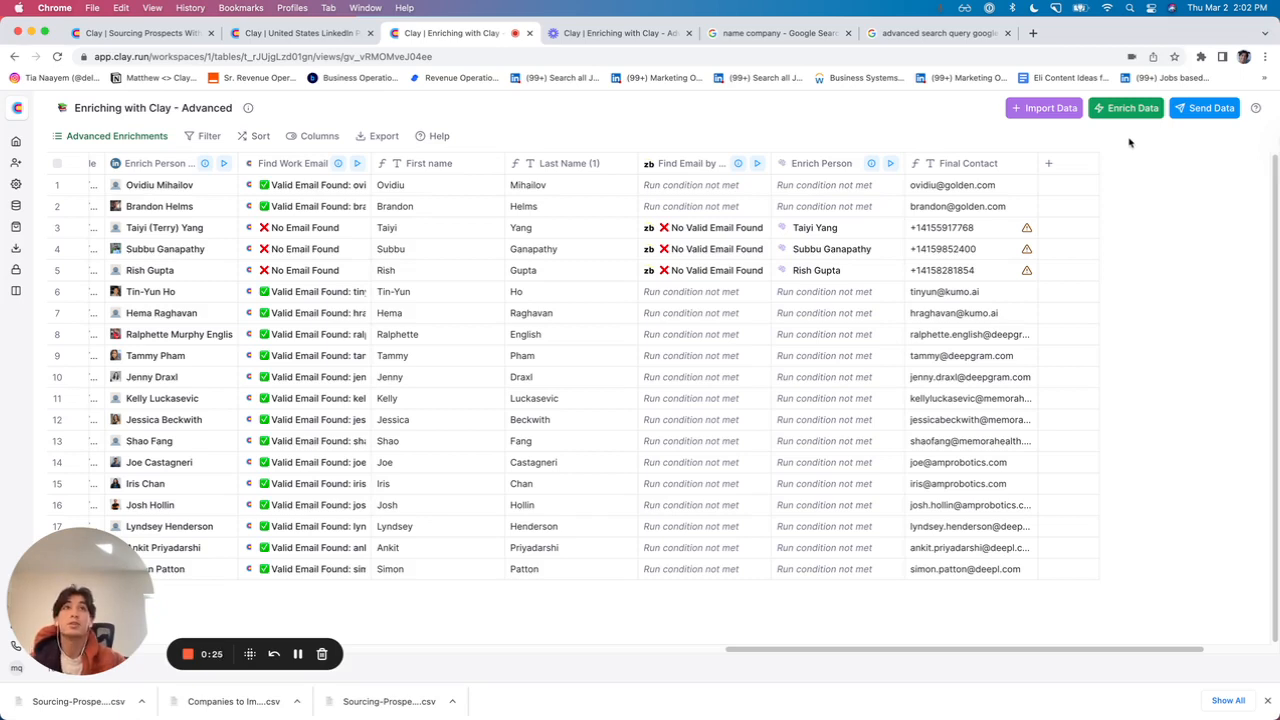
Add a Scrape Website enrichment using the Website column as its URL, and run it on all rows that haven't run or have errors.
click(1130, 112)
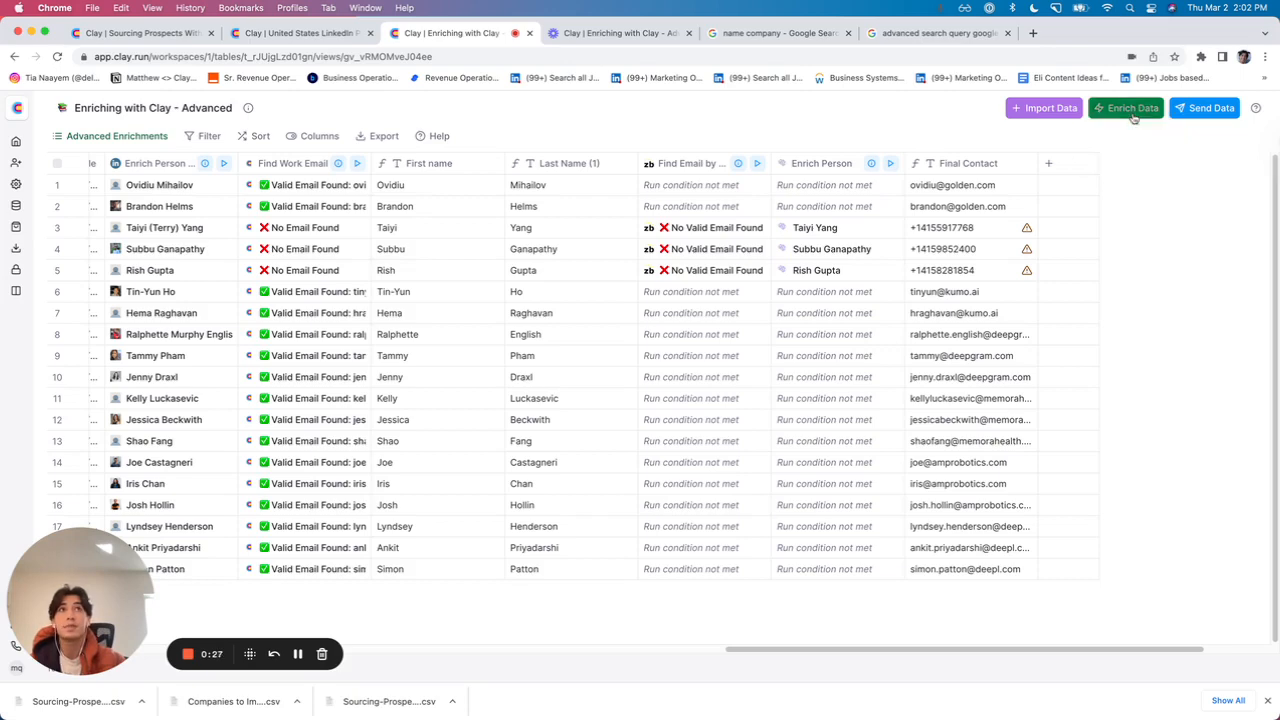
text(scrape)
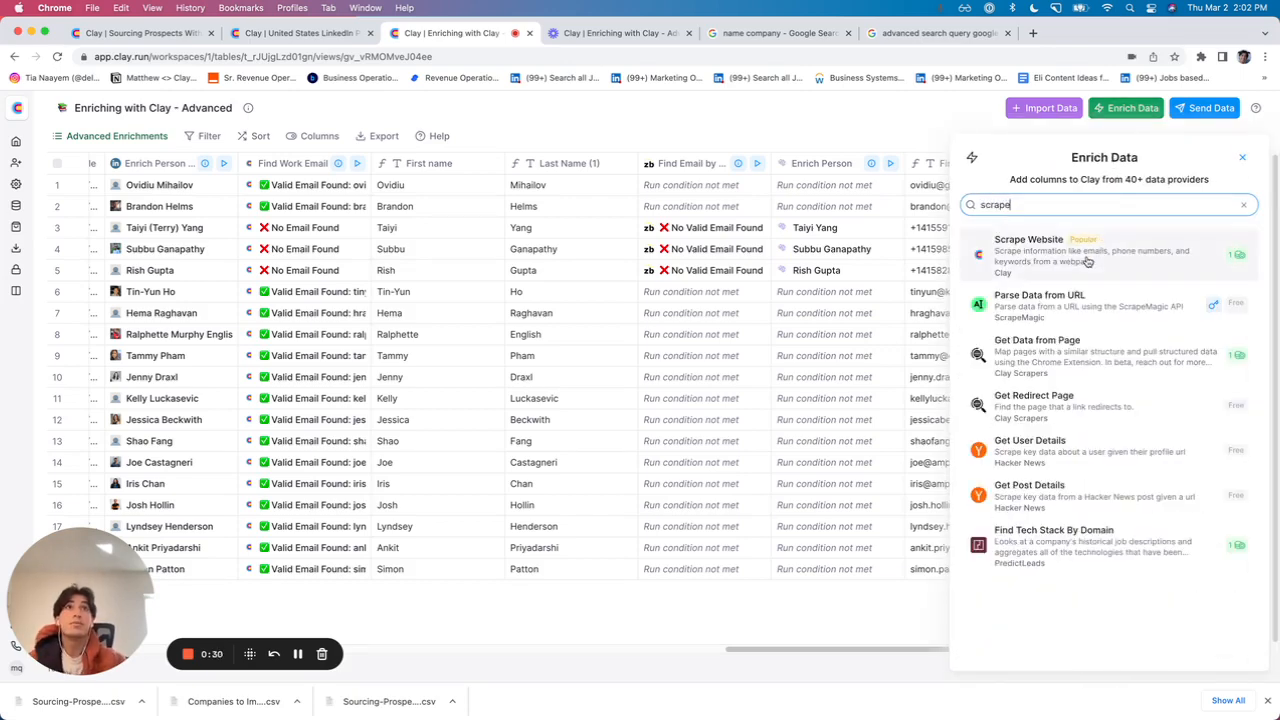
click(1088, 259)
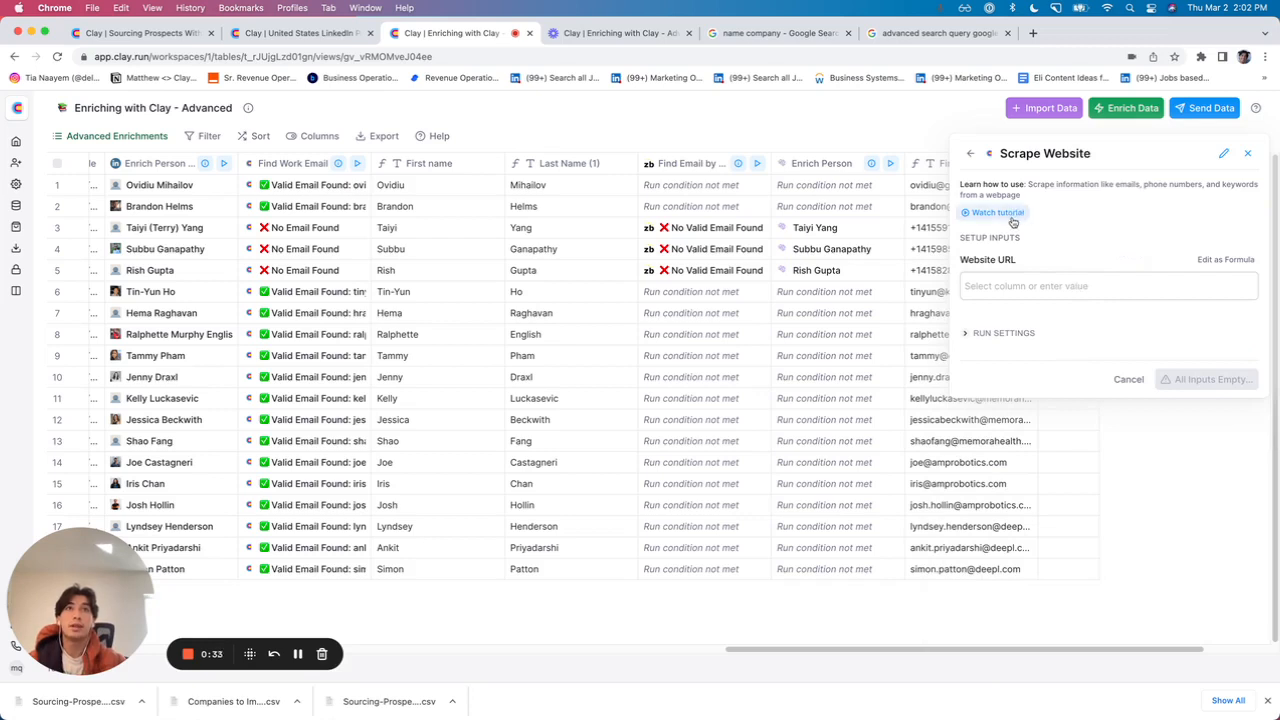
click(1035, 288)
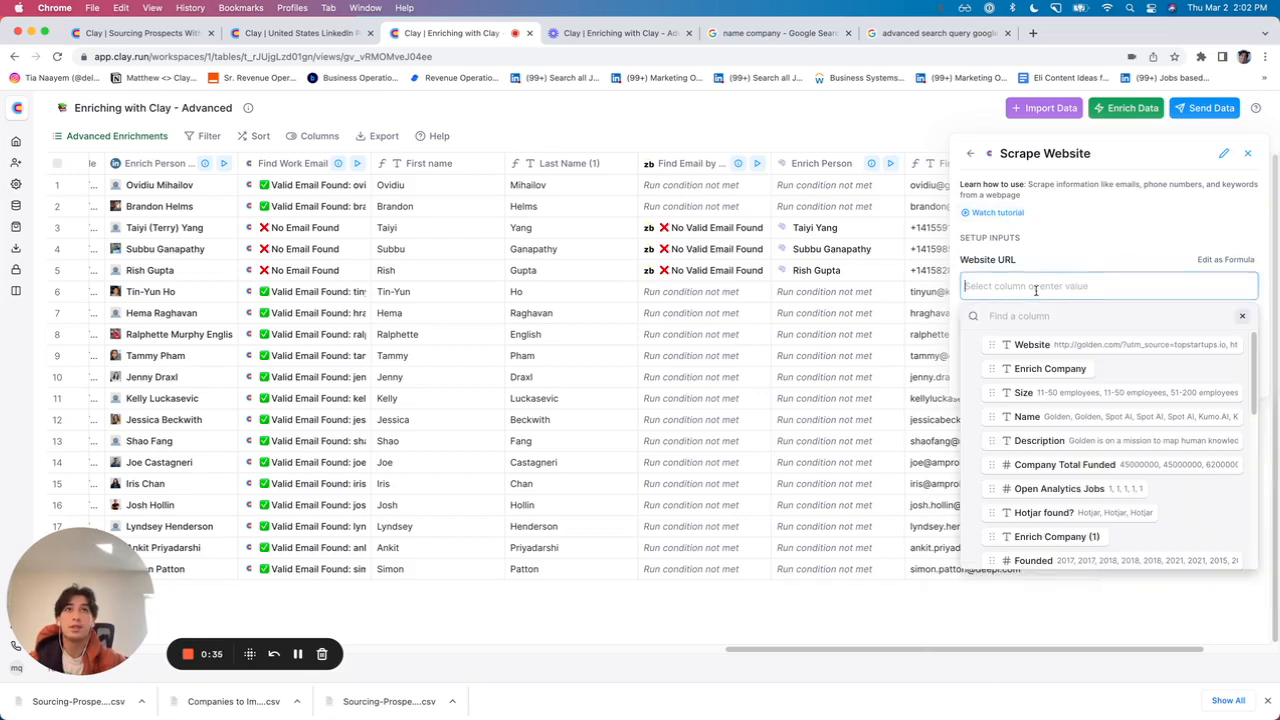
click(1086, 345)
click(1117, 246)
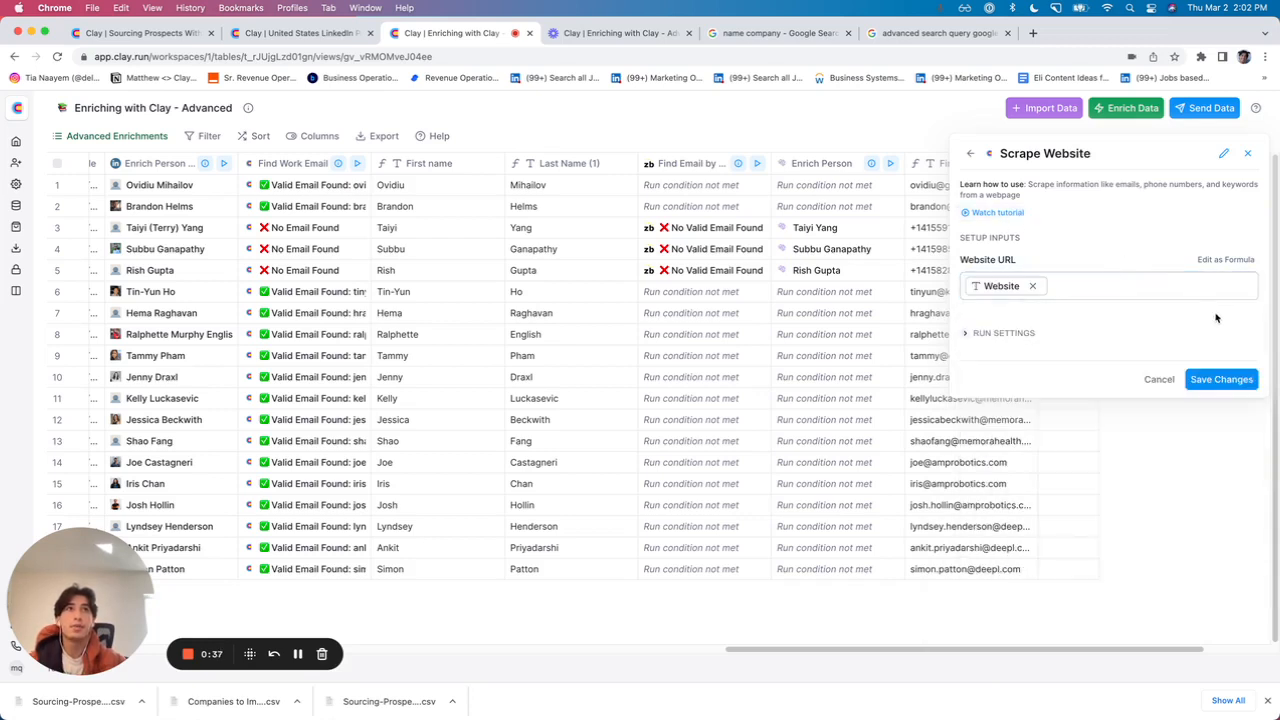
click(1224, 377)
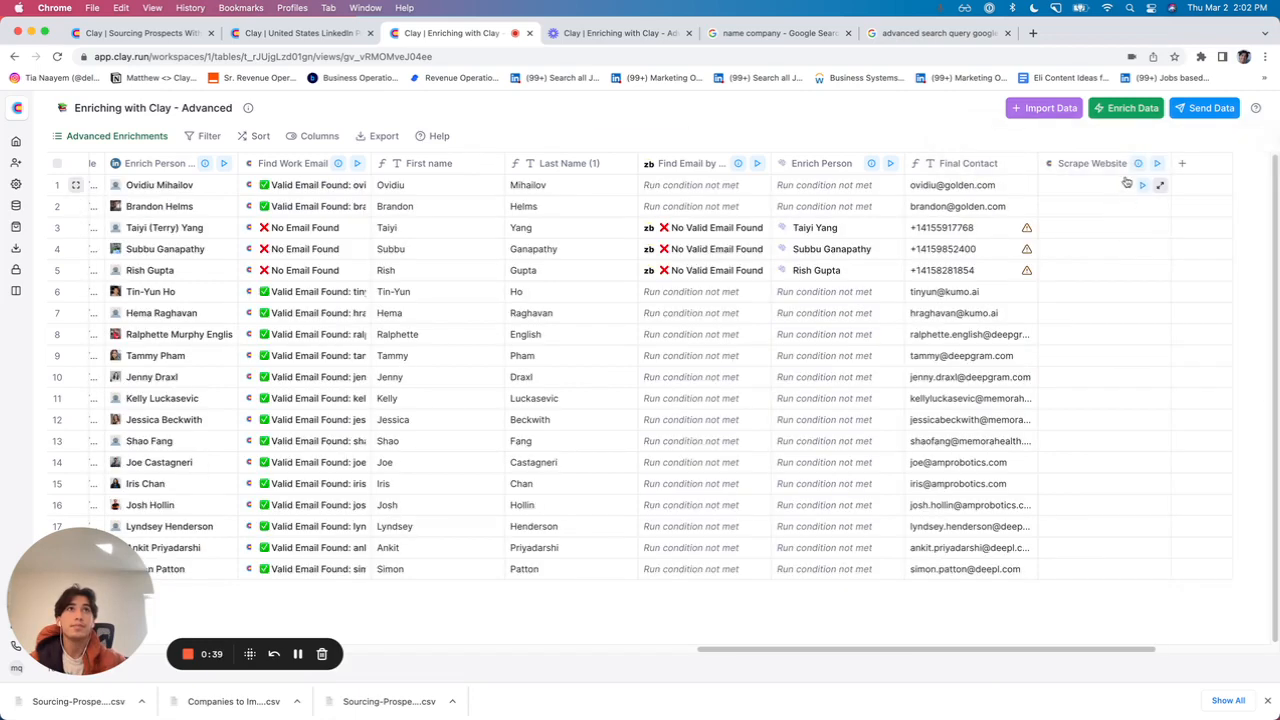
click(1156, 165)
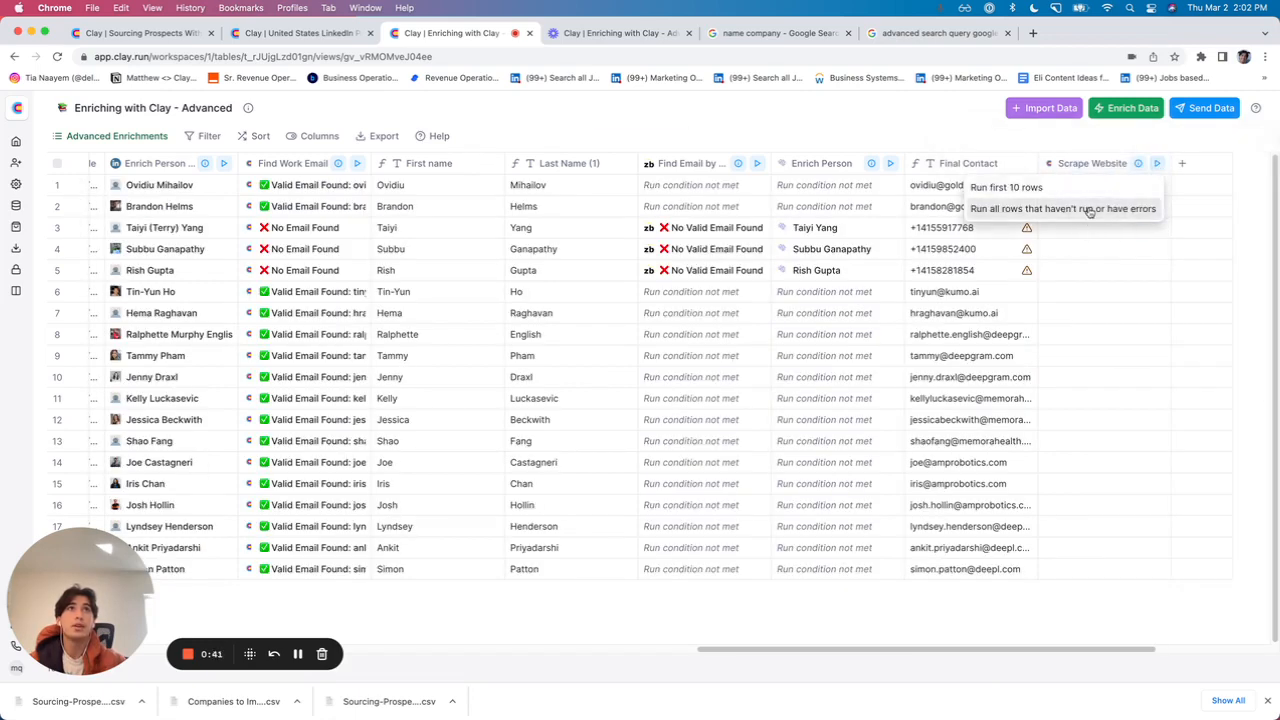
click(1089, 209)
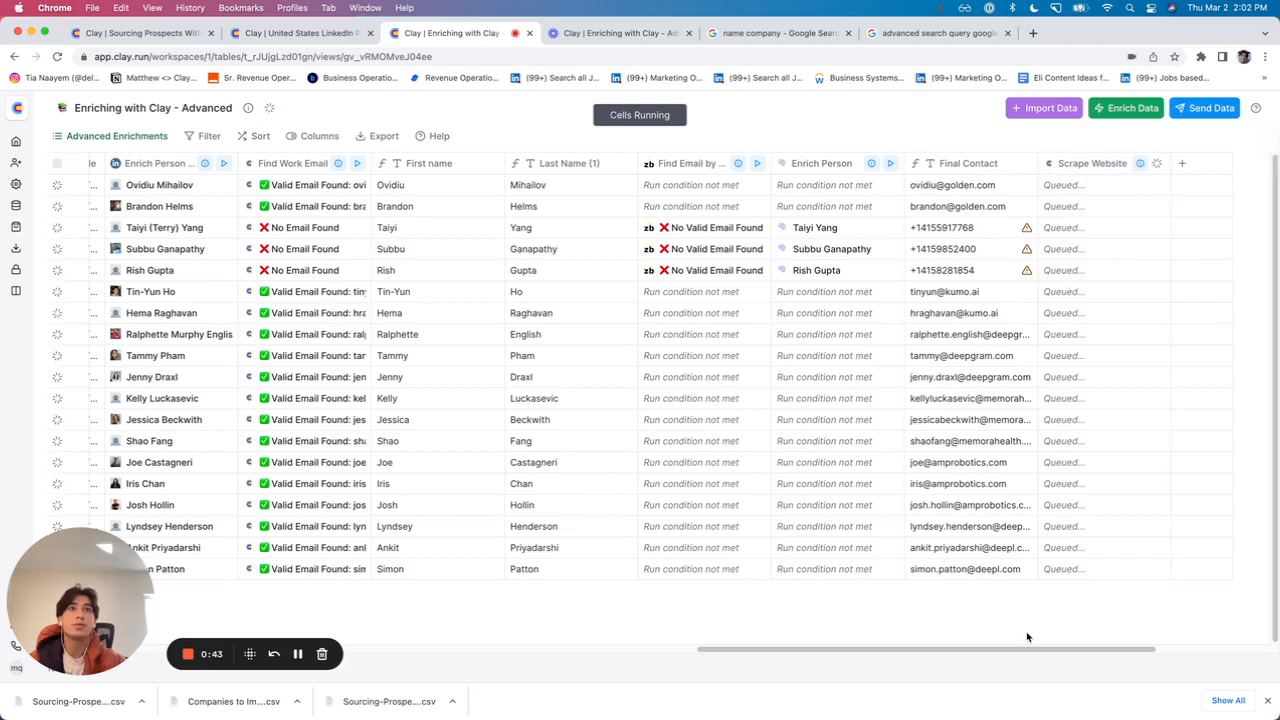
Examine the scraped website details for row 3, including the body text, and close the cell details.
drag(1022, 649, 1076, 645)
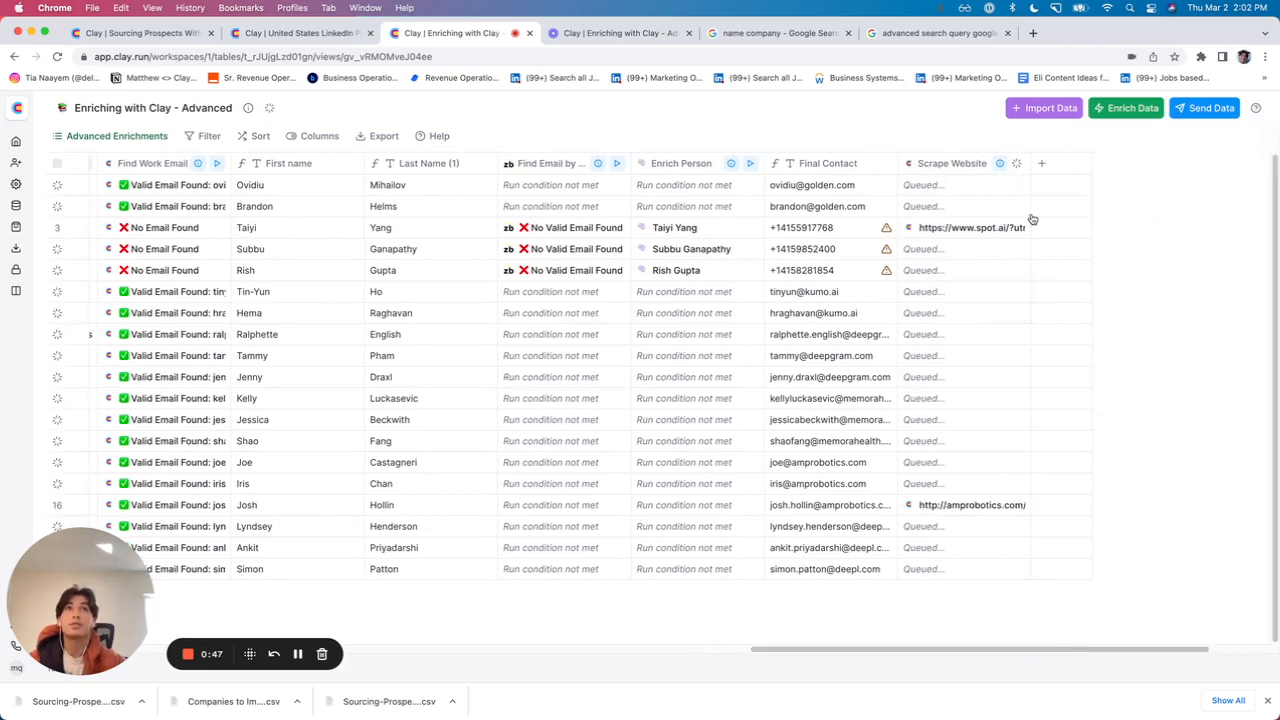
click(1020, 229)
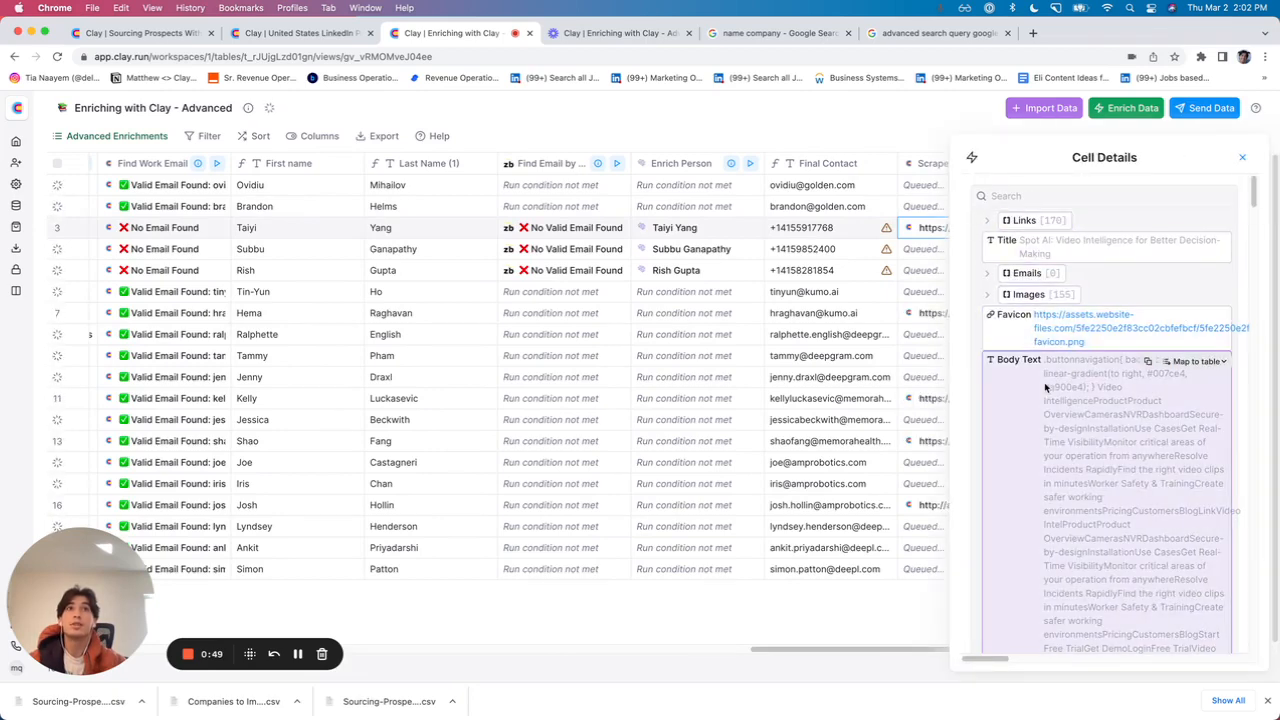
scroll(1047, 395, down, 10)
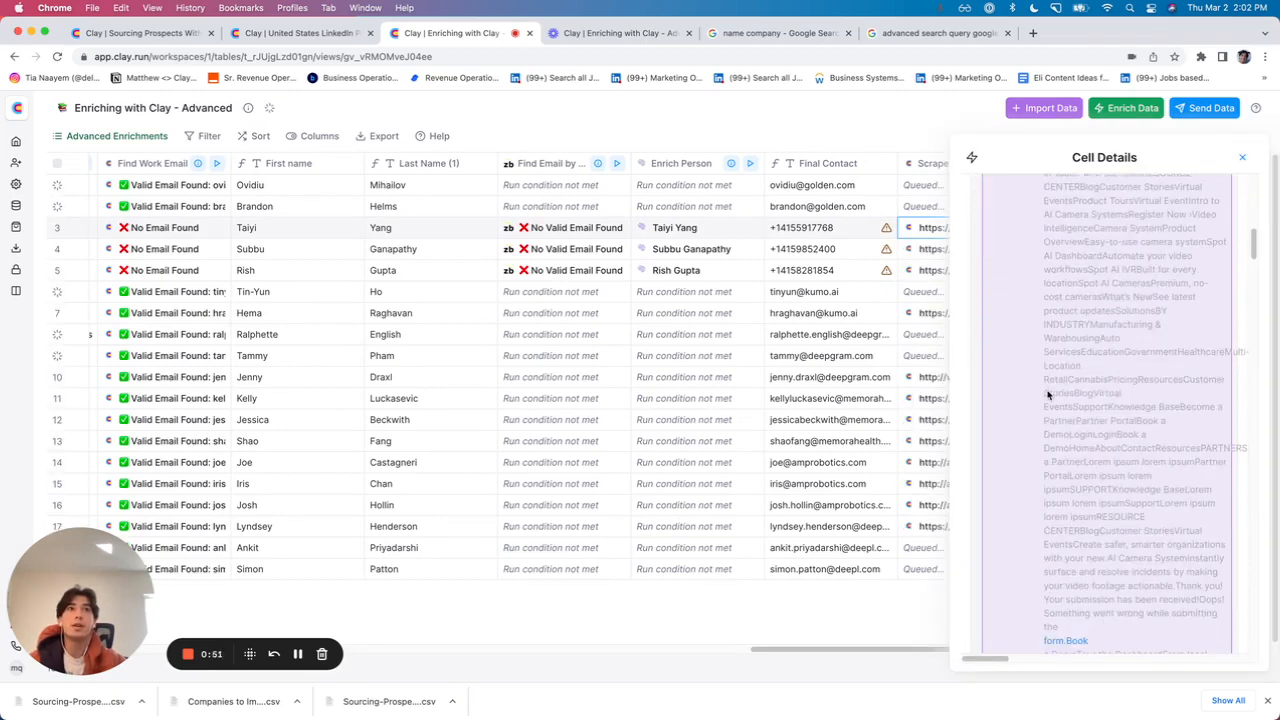
scroll(1047, 395, up, 4)
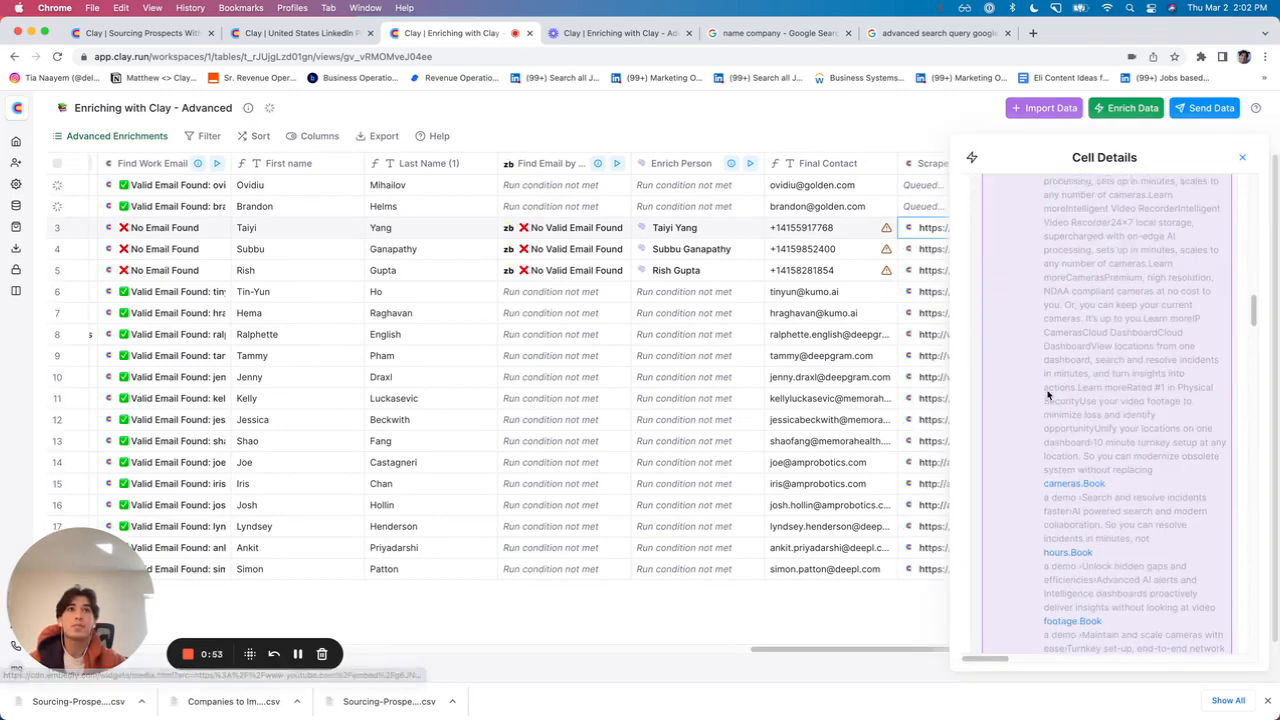
scroll(1047, 395, up, 6)
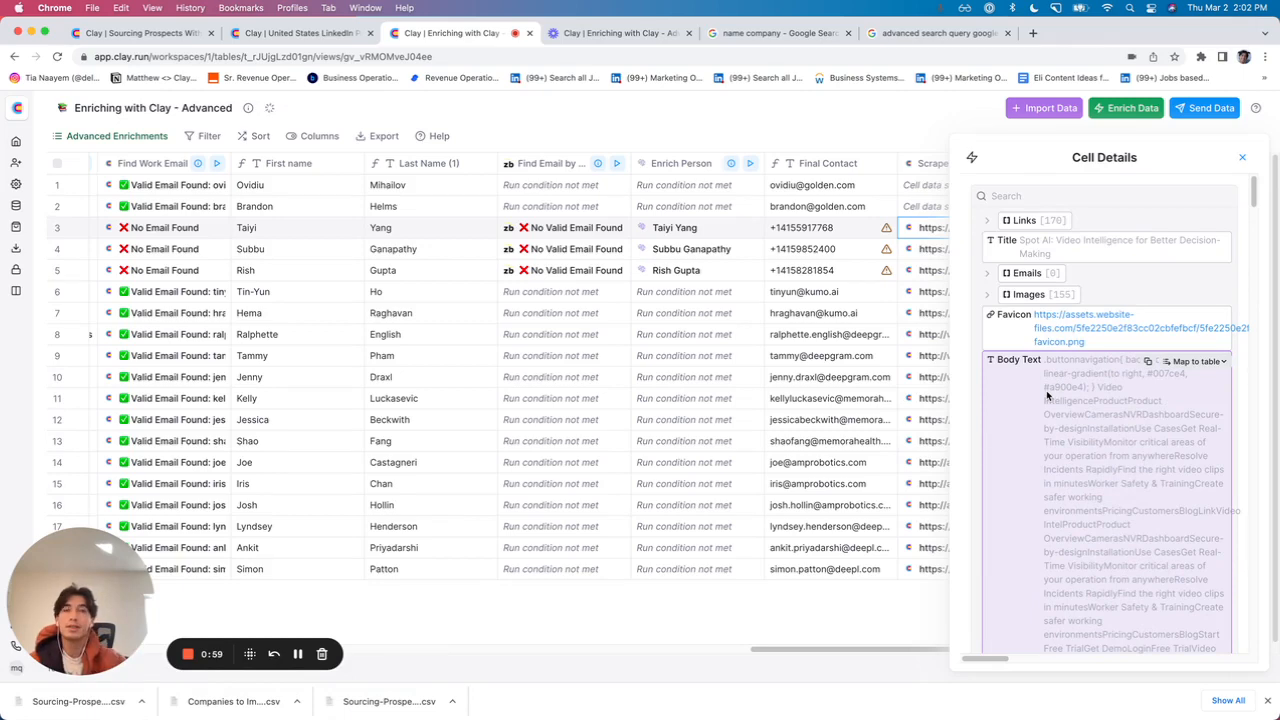
click(1242, 157)
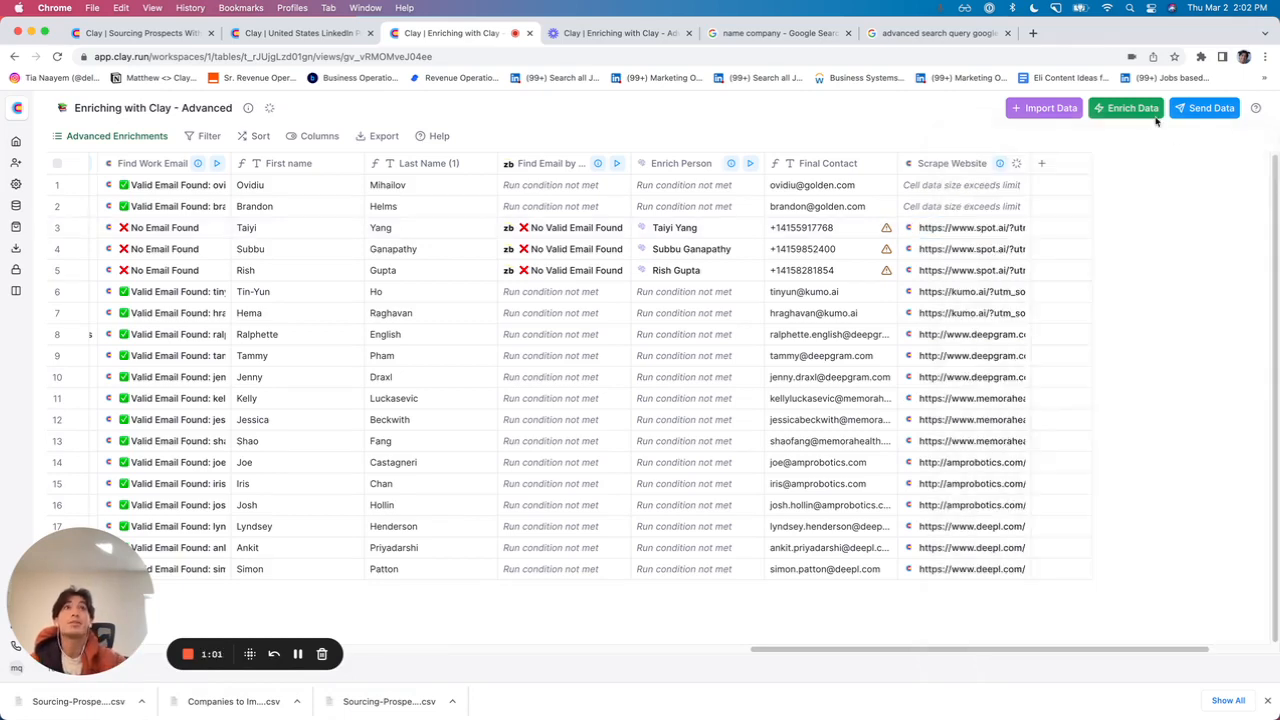
Search the enrichments for "gpt" and open the Complete Prompt setup with its Prompt field ready for editing.
click(1130, 108)
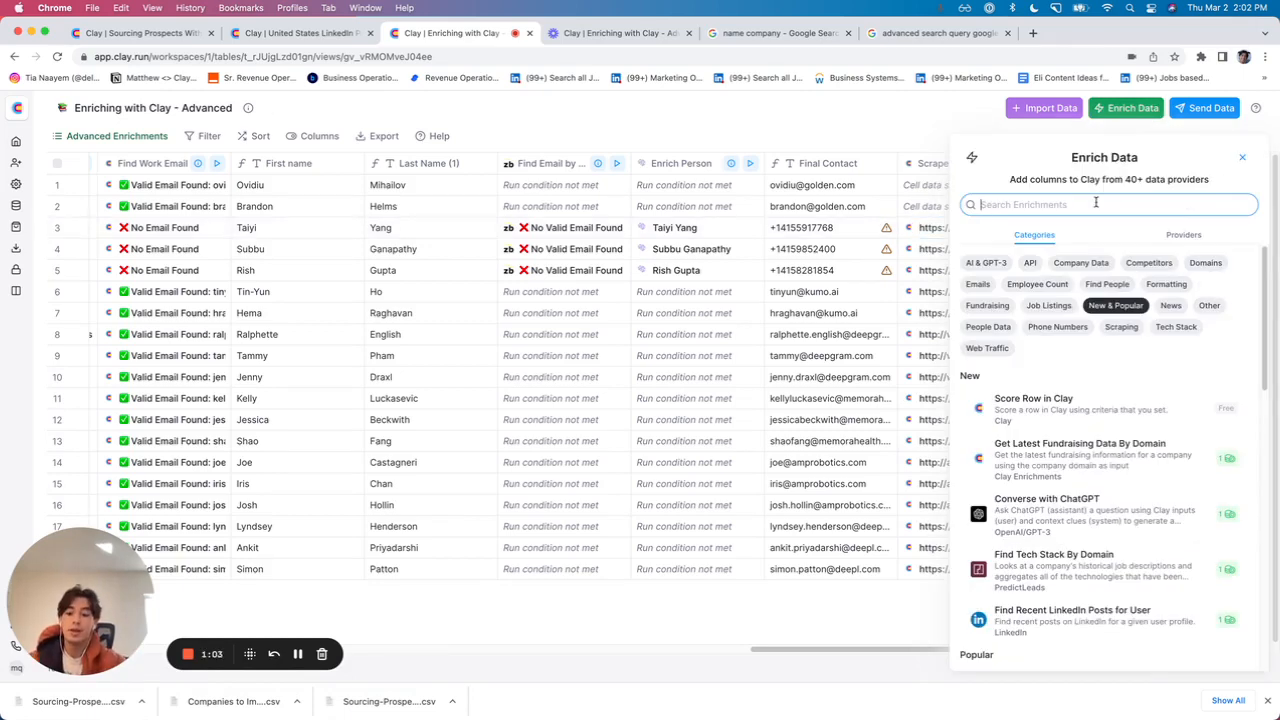
text(gpt)
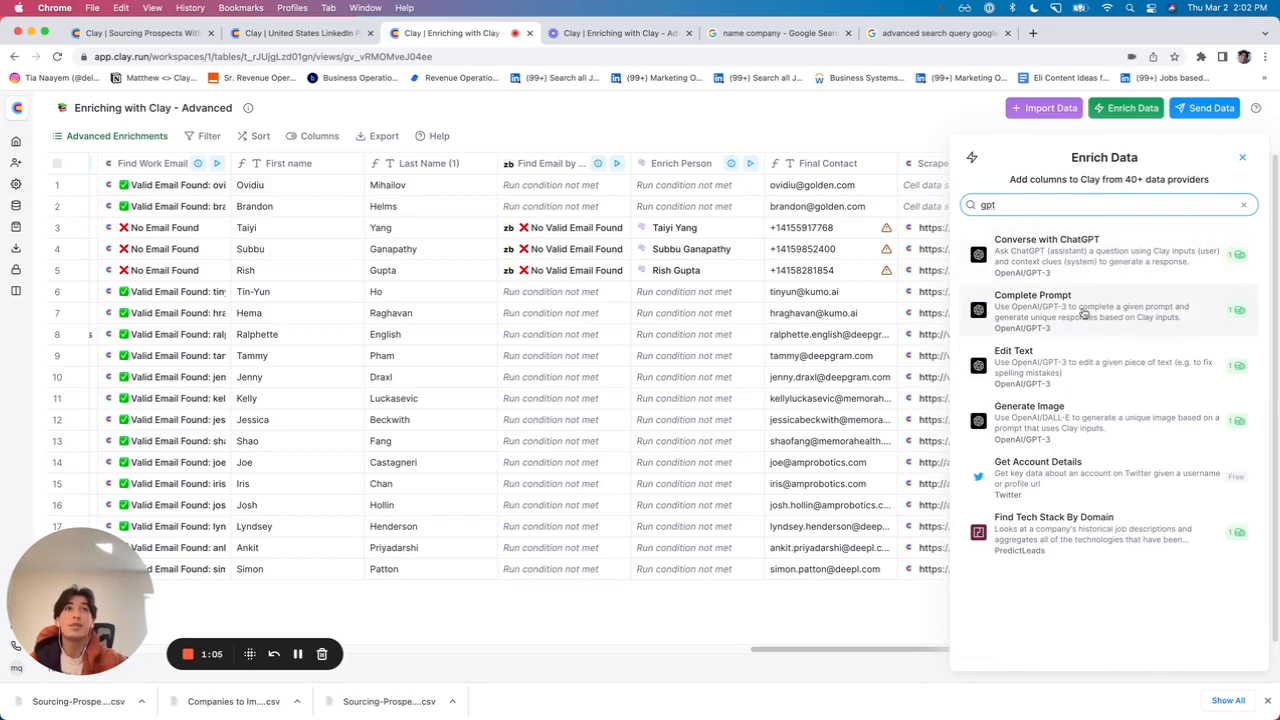
click(1083, 314)
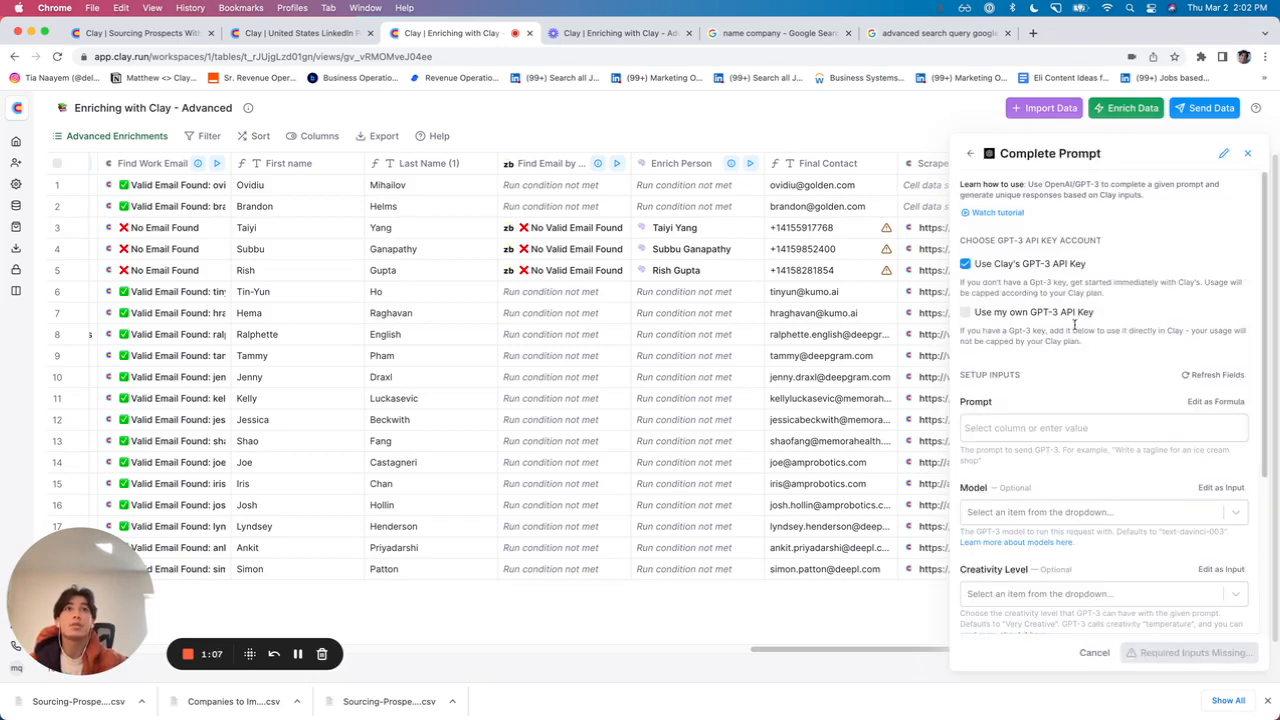
click(1030, 425)
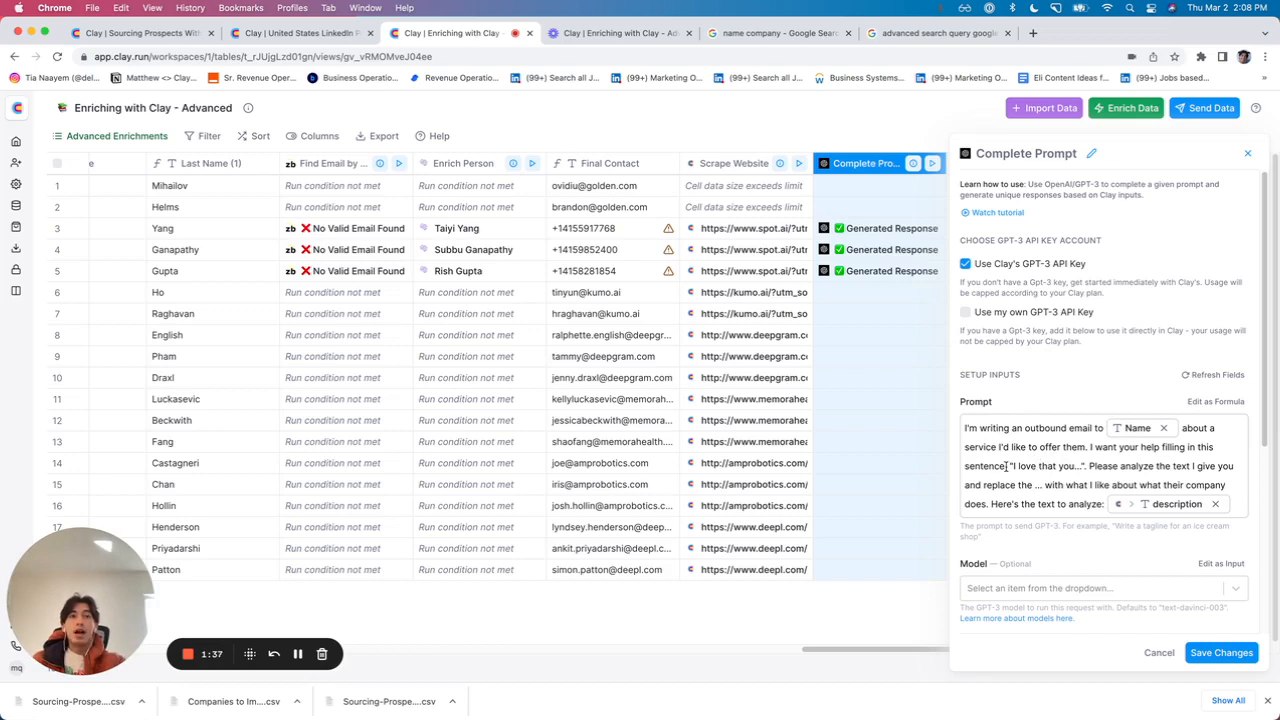
Review the Complete Prompt wording and the Scrape Website fields it can reference, such as bodyText and description, and close the setup.
click(1094, 464)
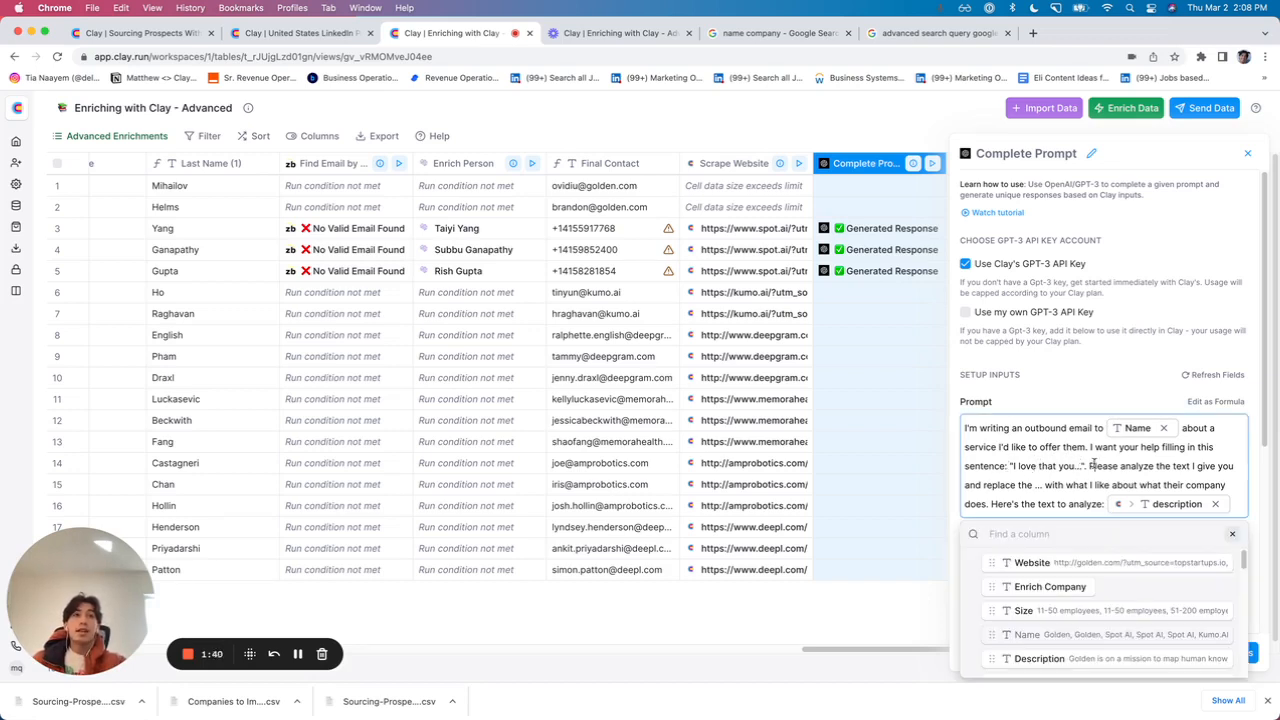
triple_click(1037, 486)
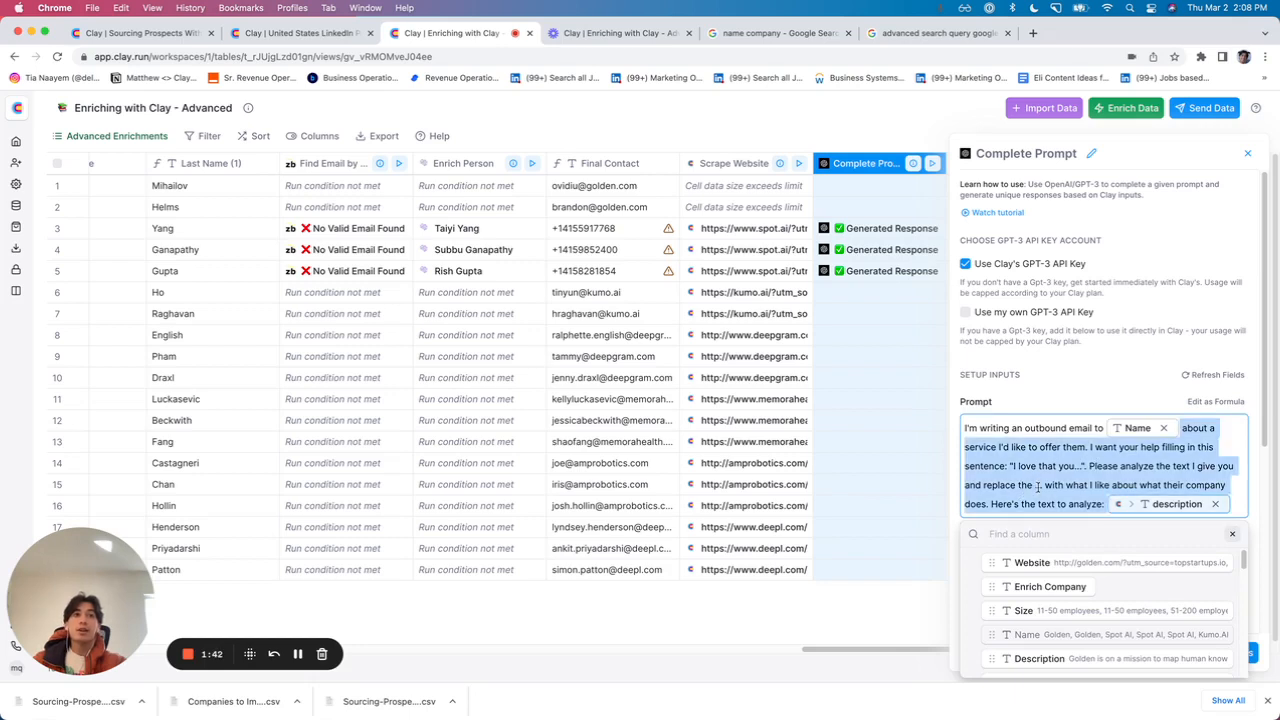
click(1050, 486)
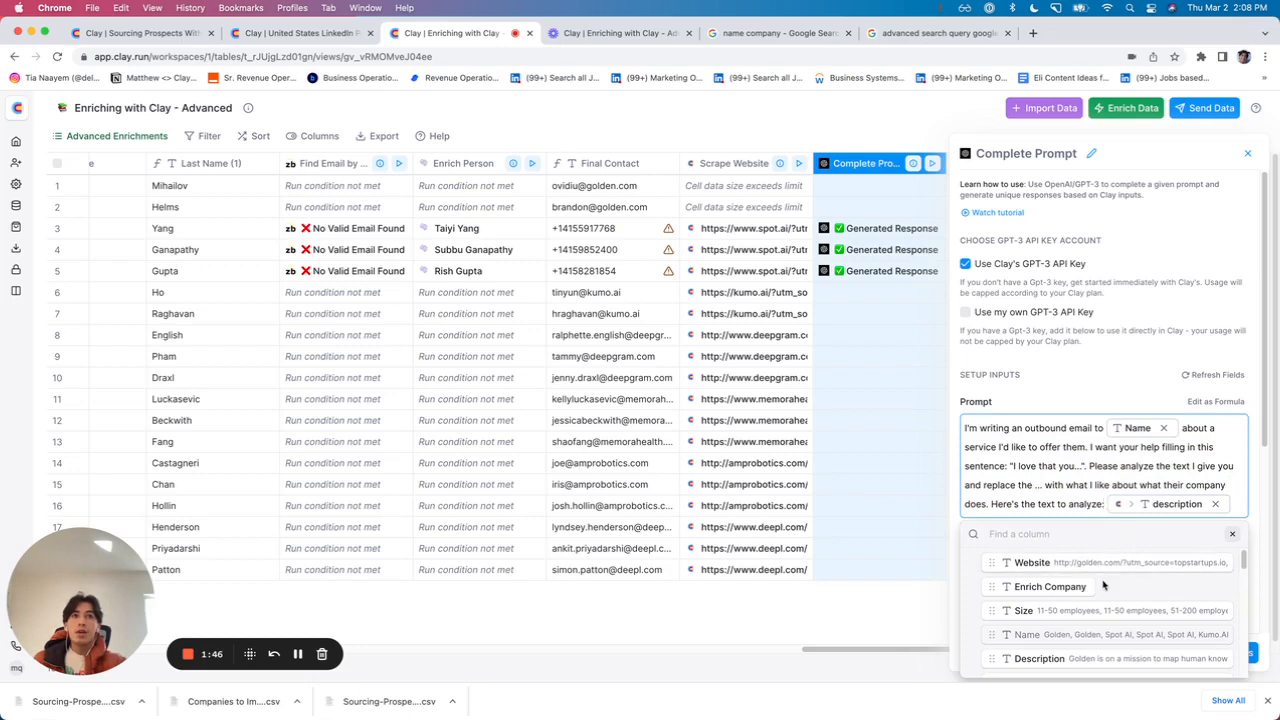
scroll(1106, 586, down, 5)
scroll(996, 619, down, 1)
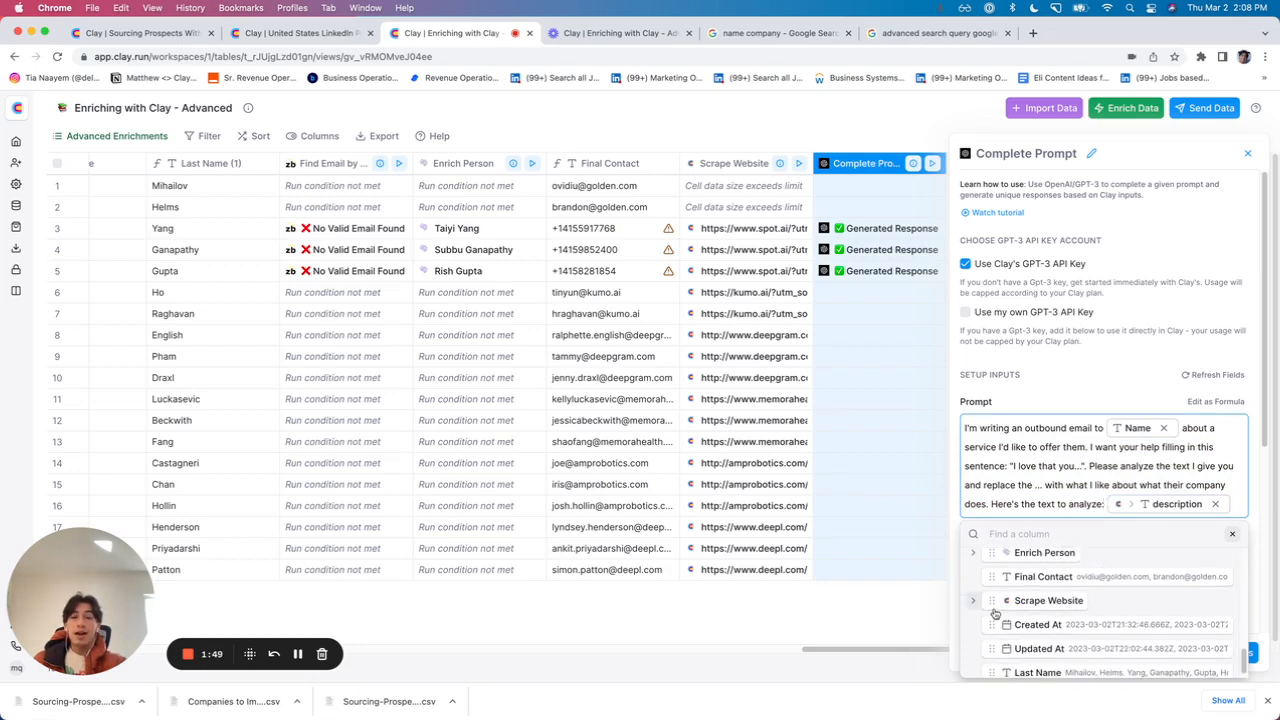
click(974, 601)
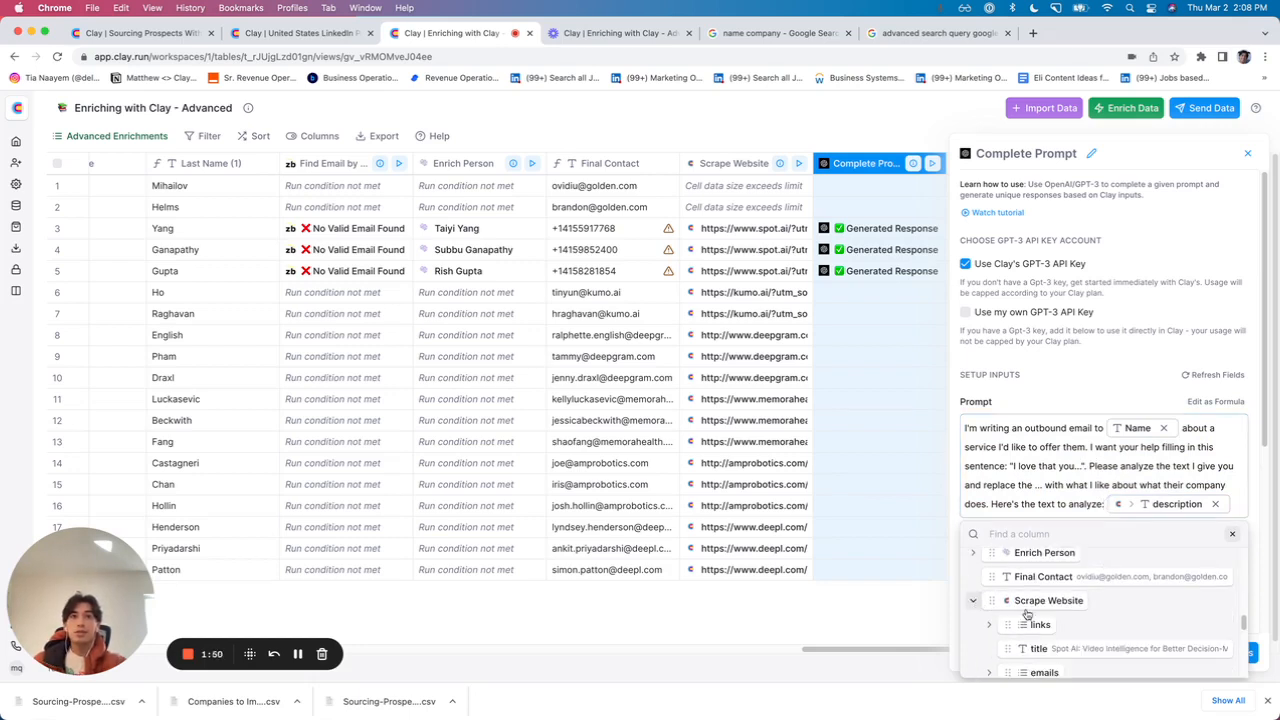
scroll(1050, 620, down, 3)
scroll(1063, 624, down, 1)
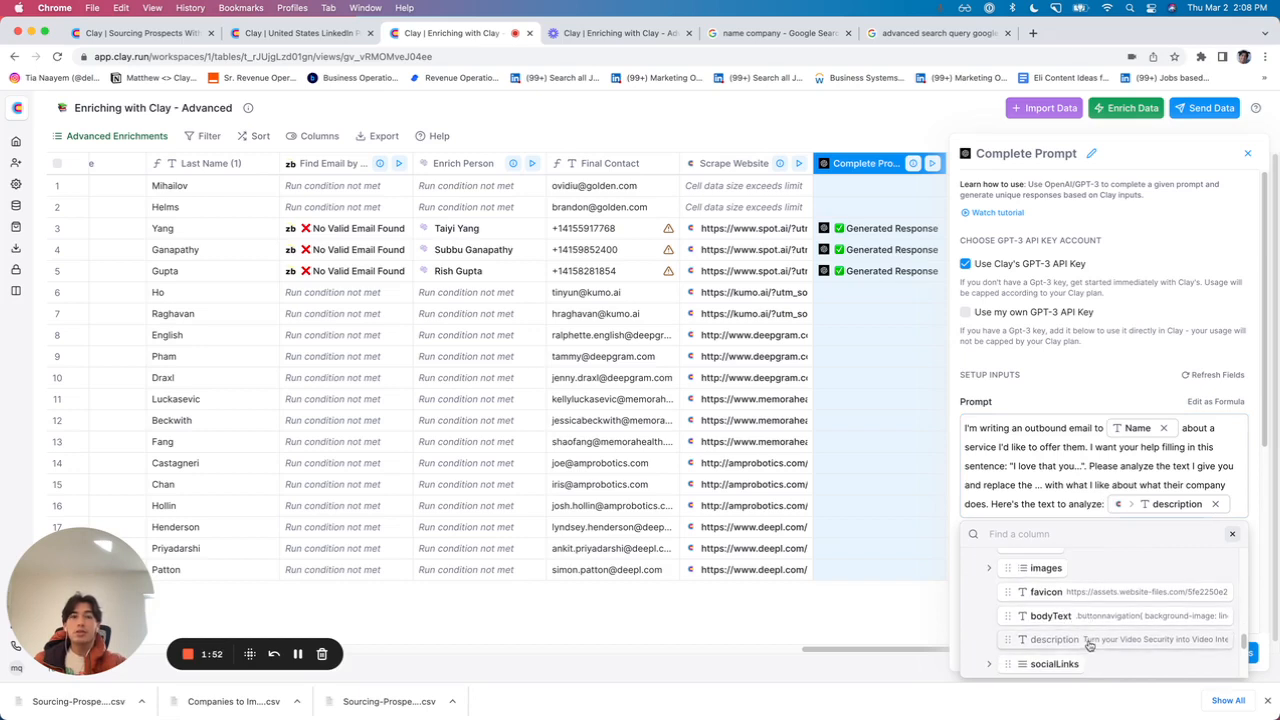
click(1236, 538)
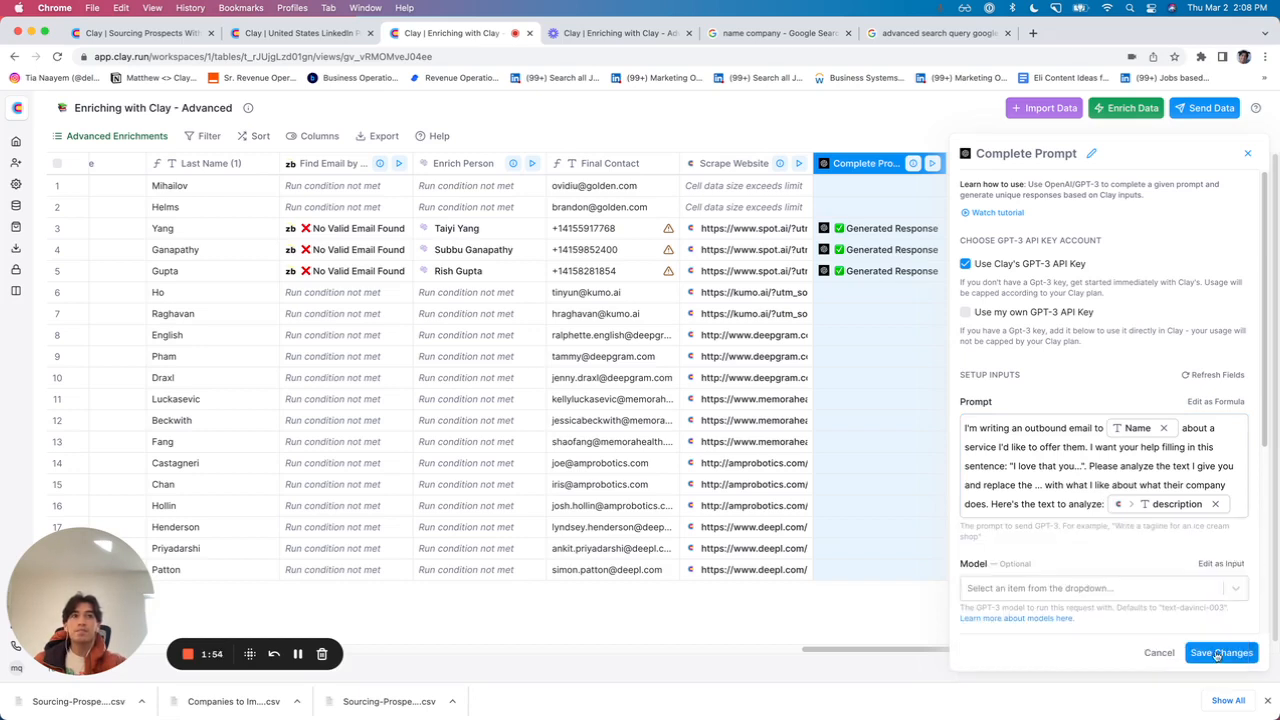
click(1247, 153)
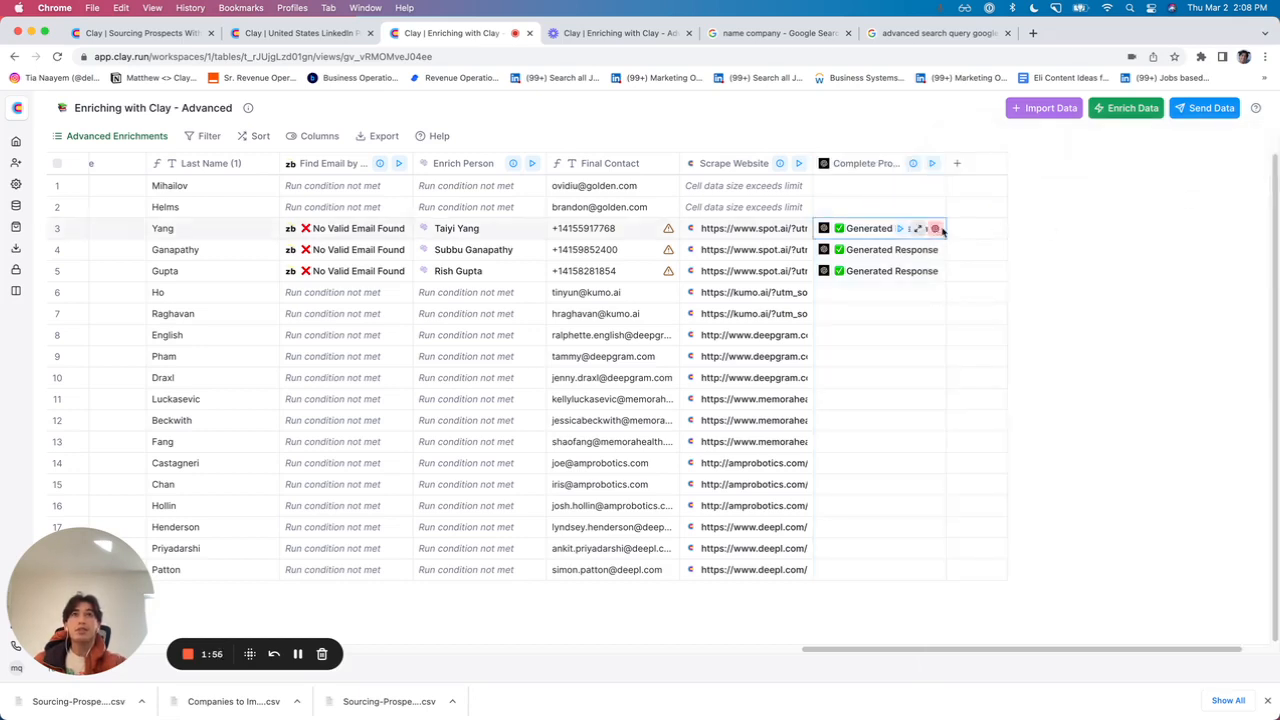
Map the Completion value of row 3's generated response to a new text column in the table.
click(931, 227)
click(688, 33)
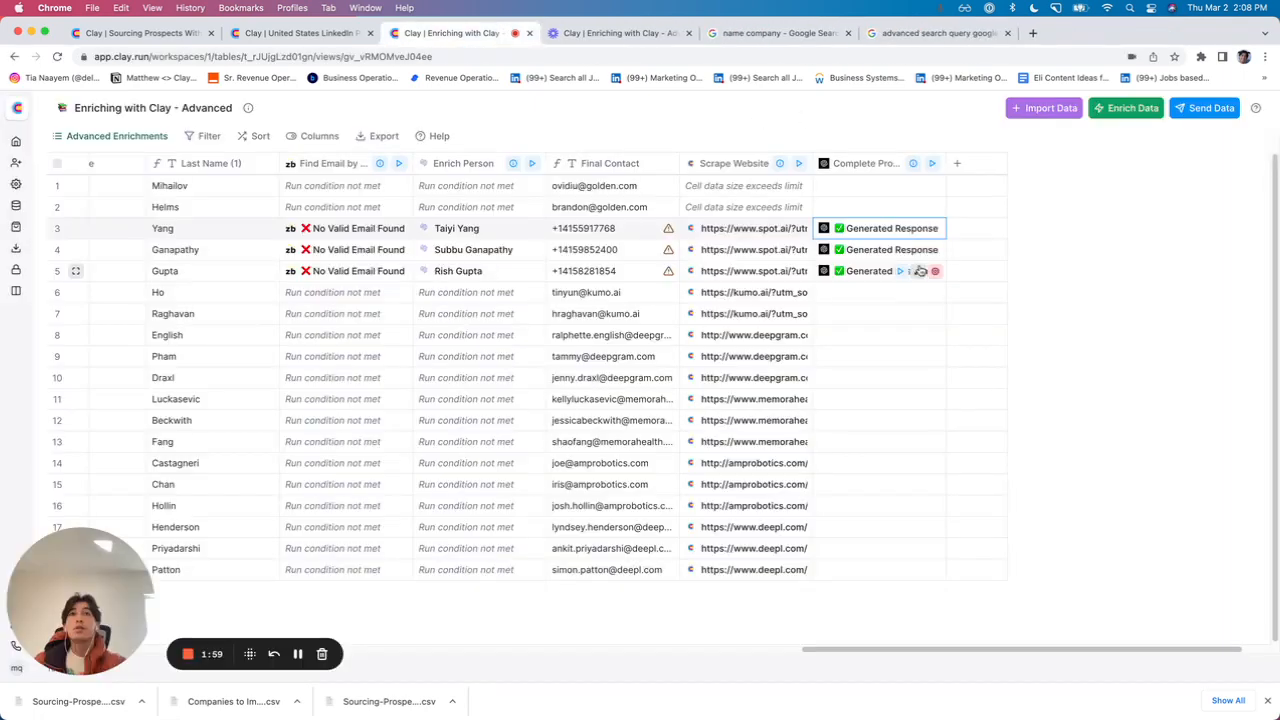
click(922, 229)
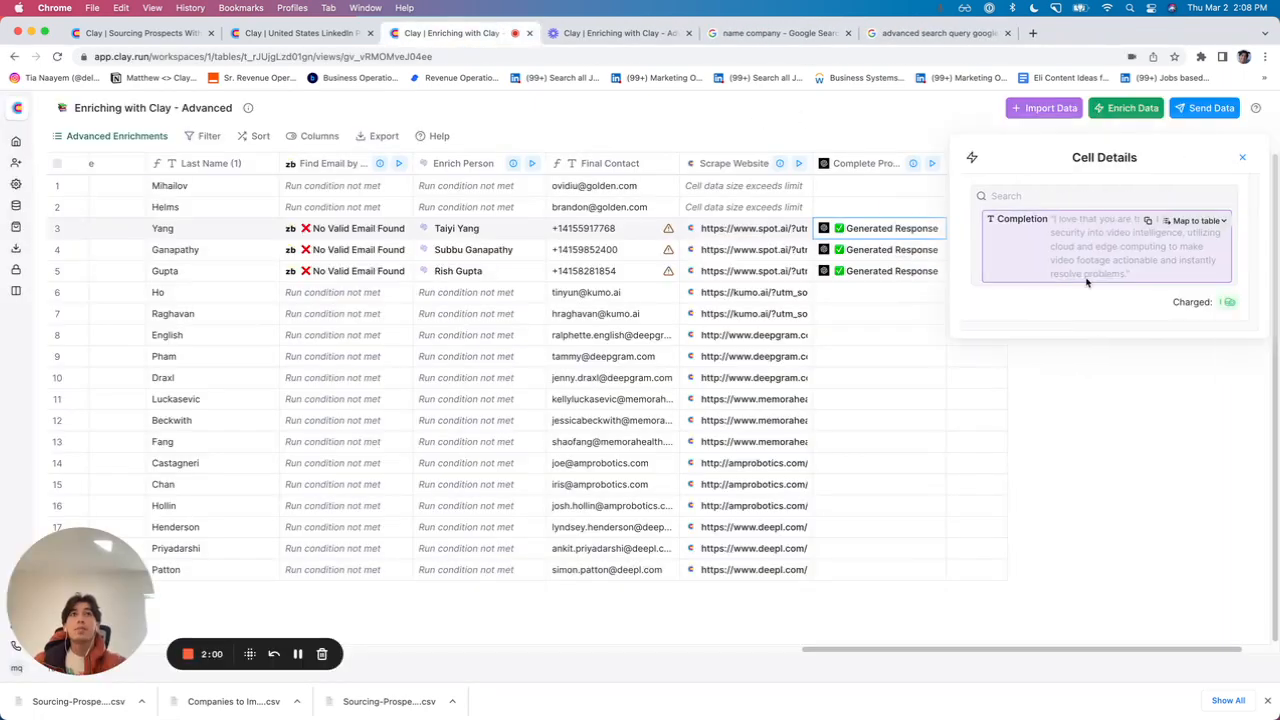
click(1203, 220)
click(1150, 457)
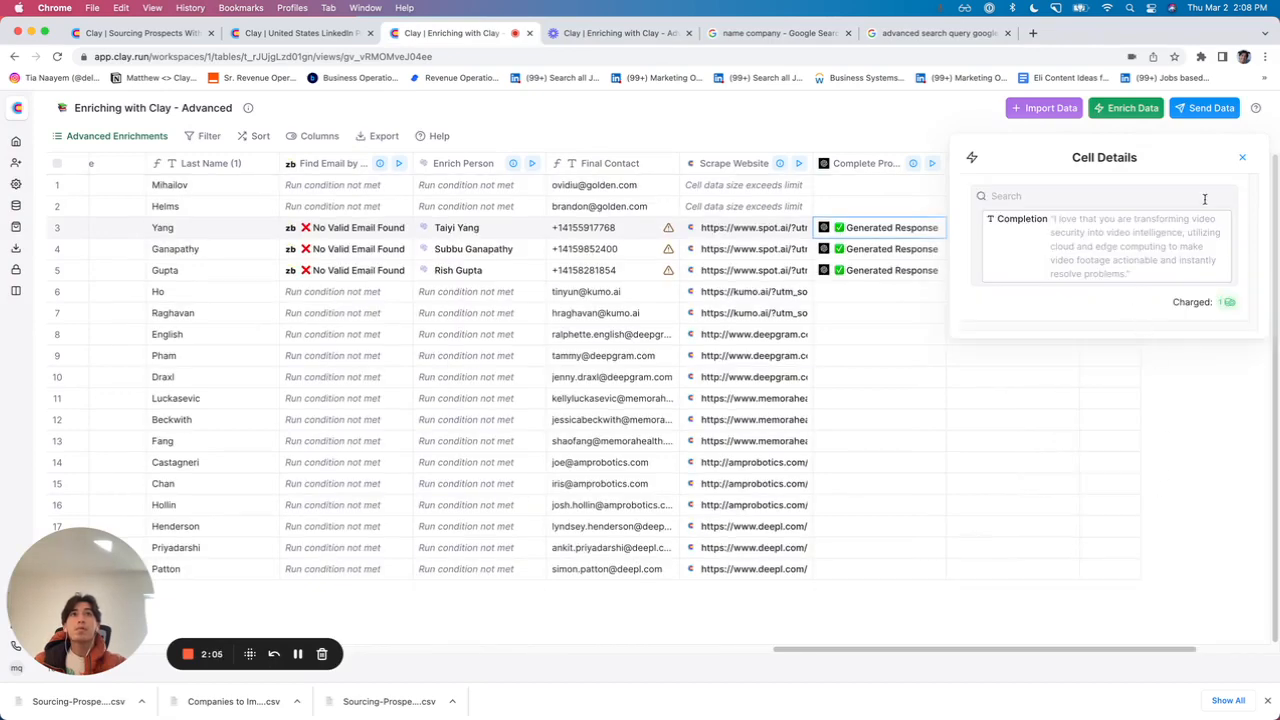
click(1242, 158)
Read the full generated sentences in the Completion column for rows 3 and 4.
double_click(1068, 228)
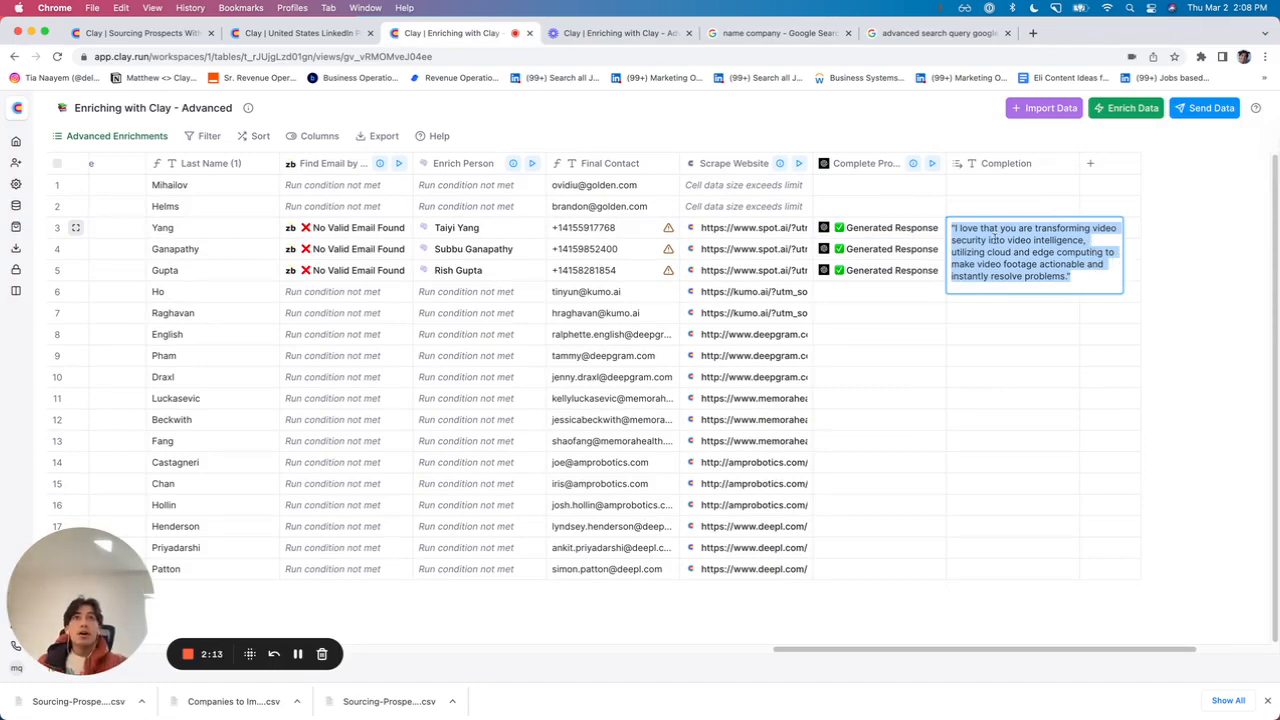
click(1188, 276)
double_click(1066, 253)
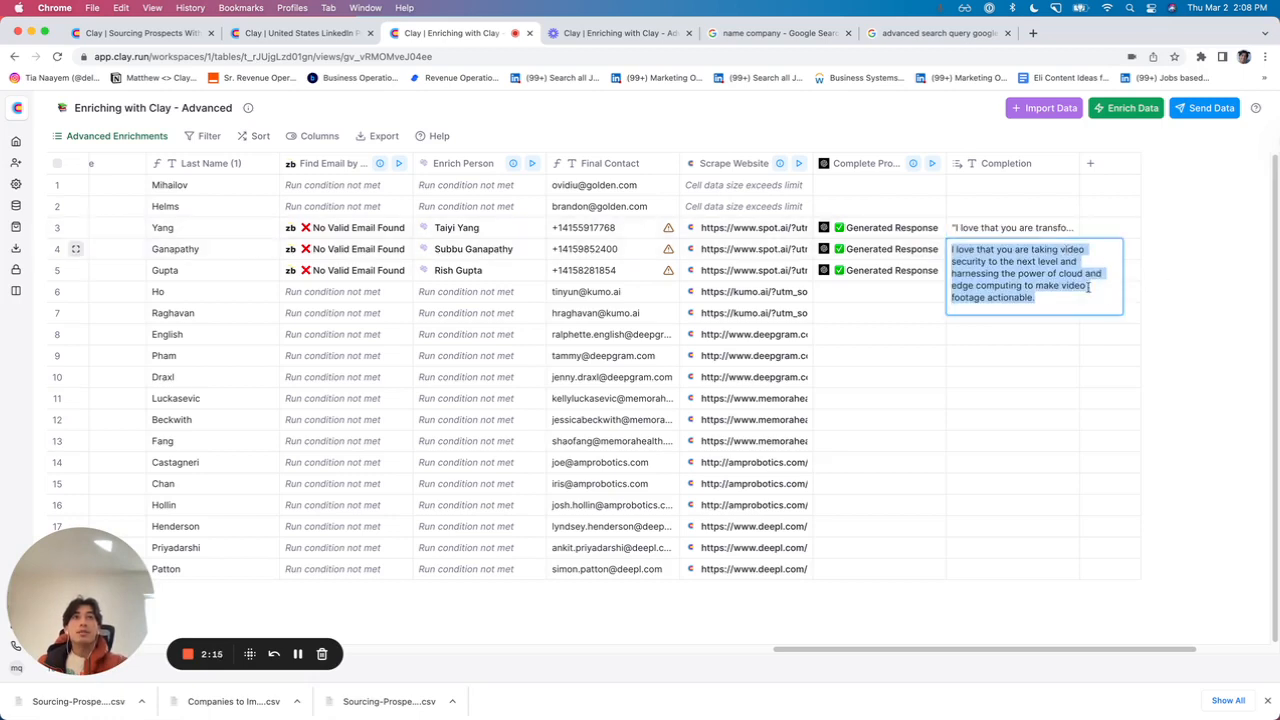
click(1196, 256)
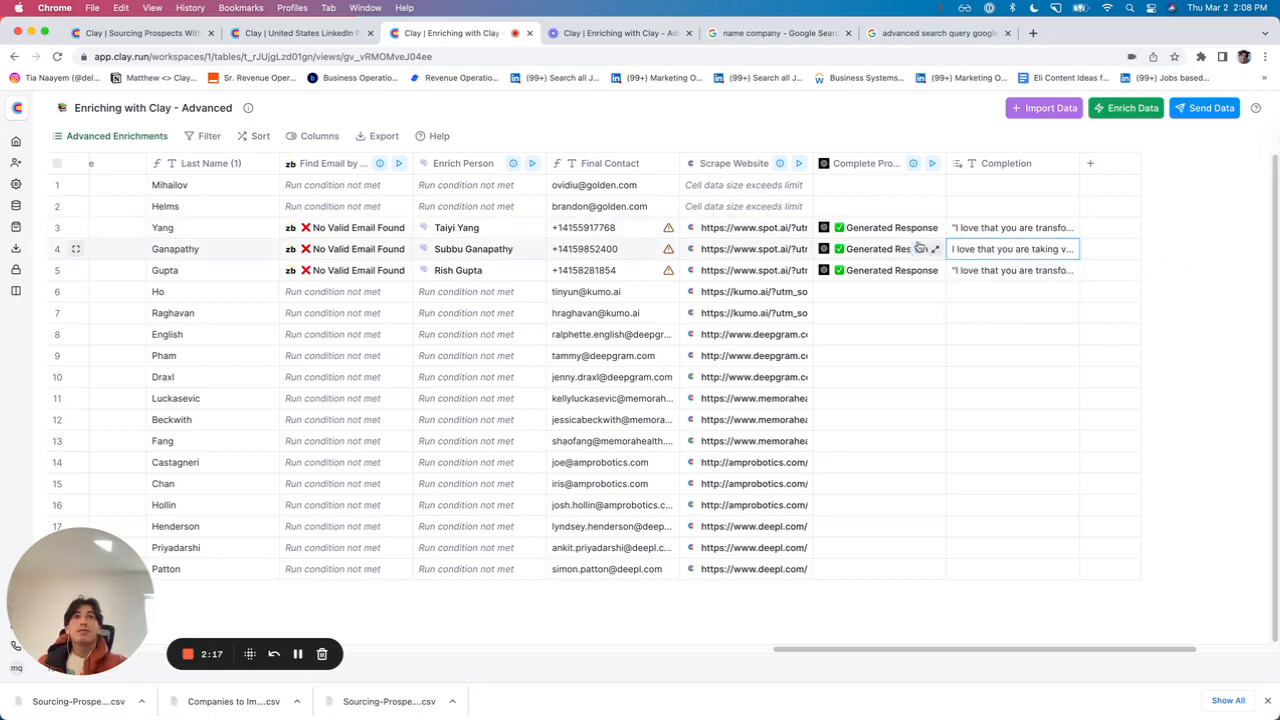
Append "Make this one sentence max." to the end of the Complete Prompt column's prompt and save the changes.
click(880, 163)
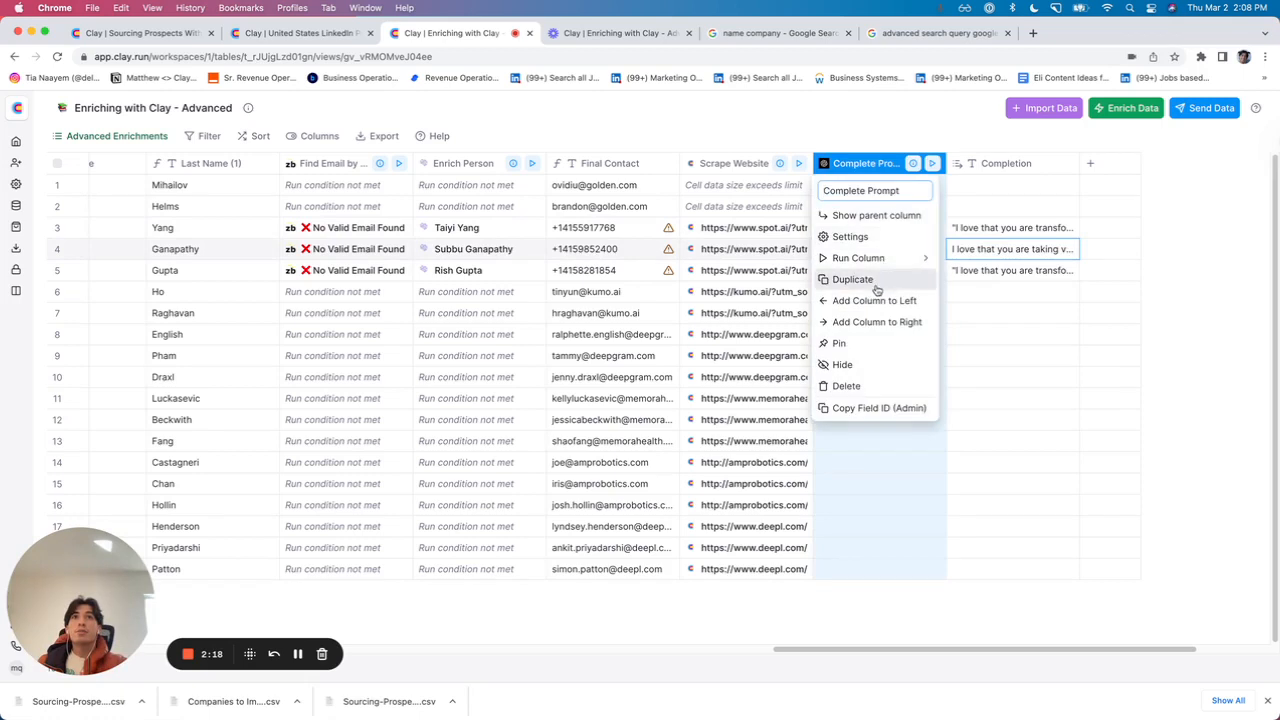
click(874, 235)
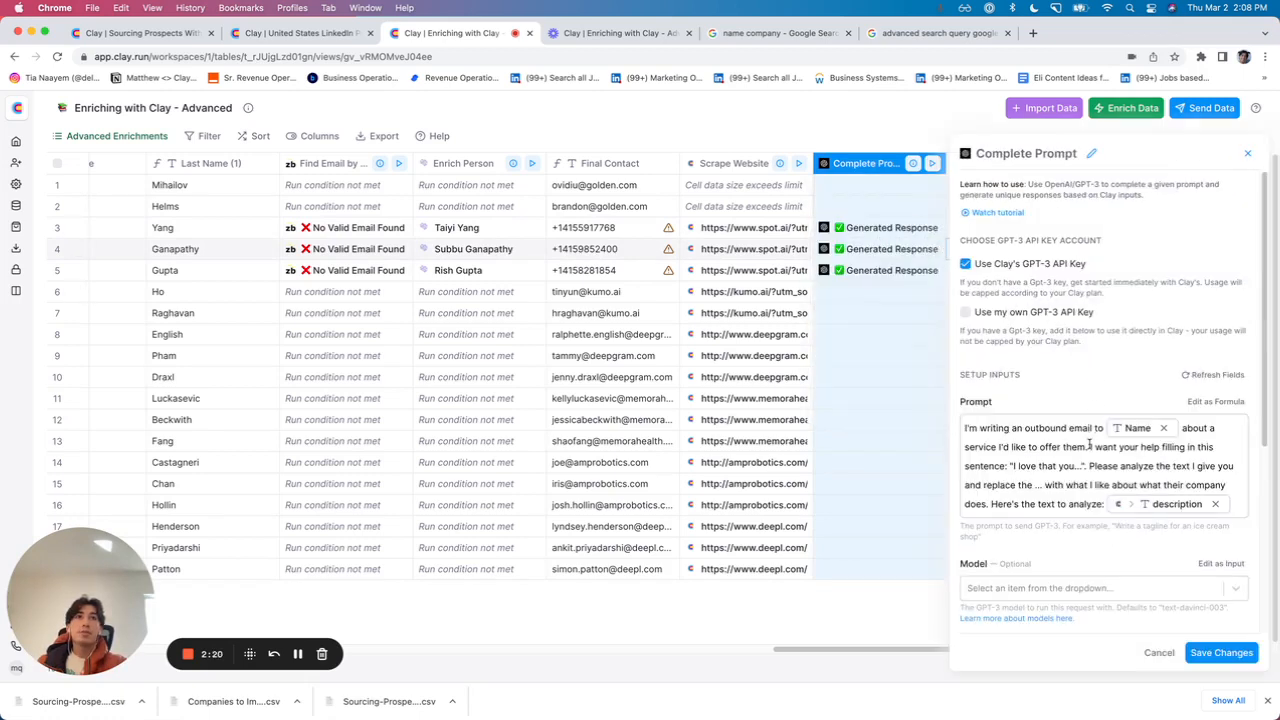
click(1240, 506)
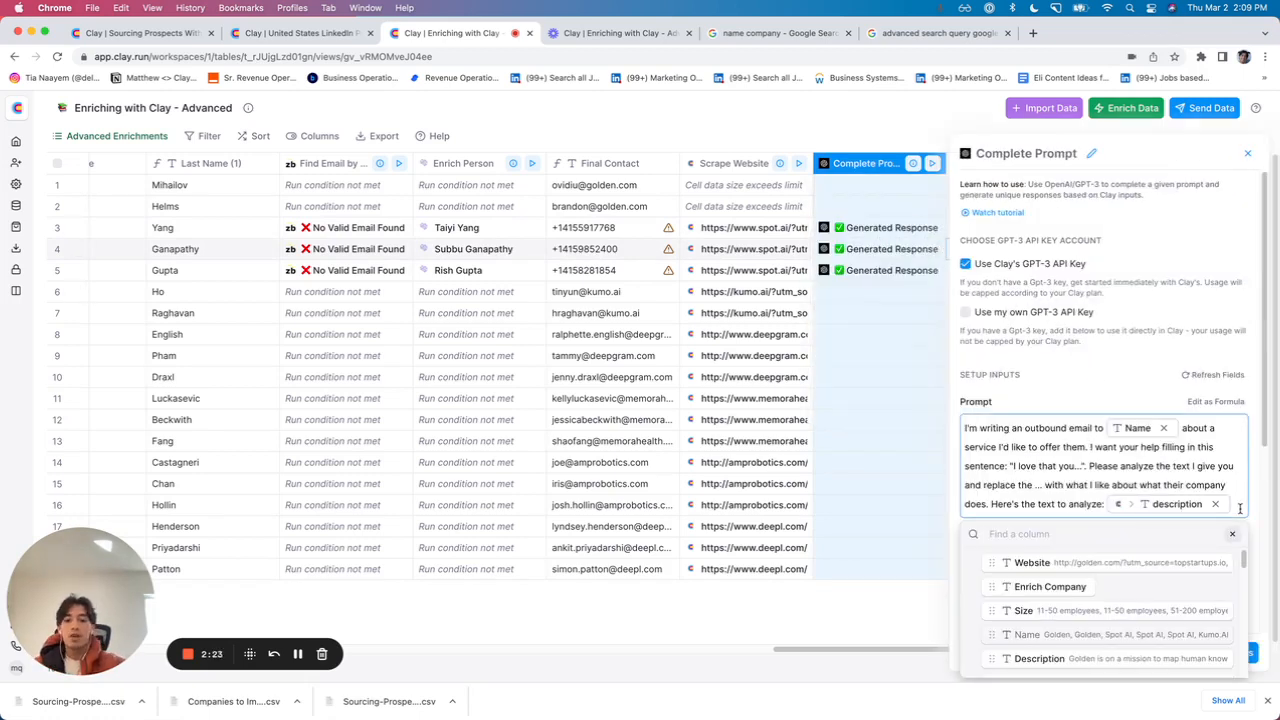
text(. so I)
text(this on)
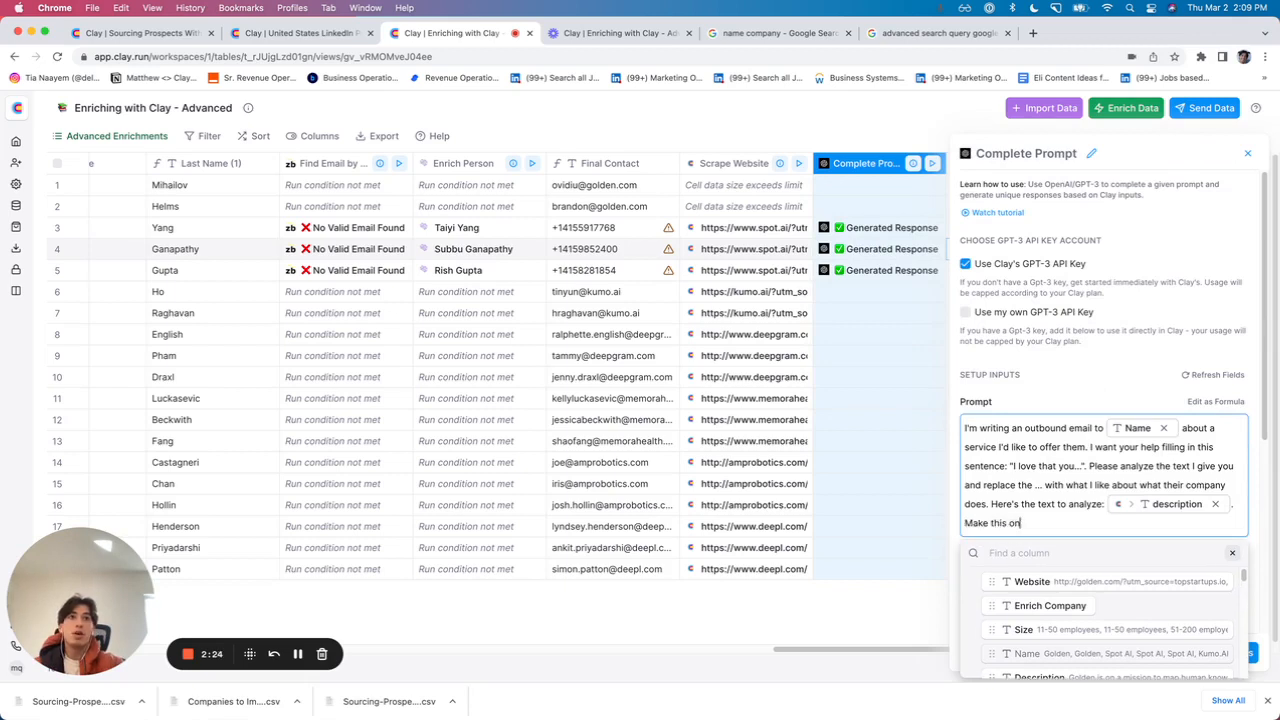
text(e sentence t)
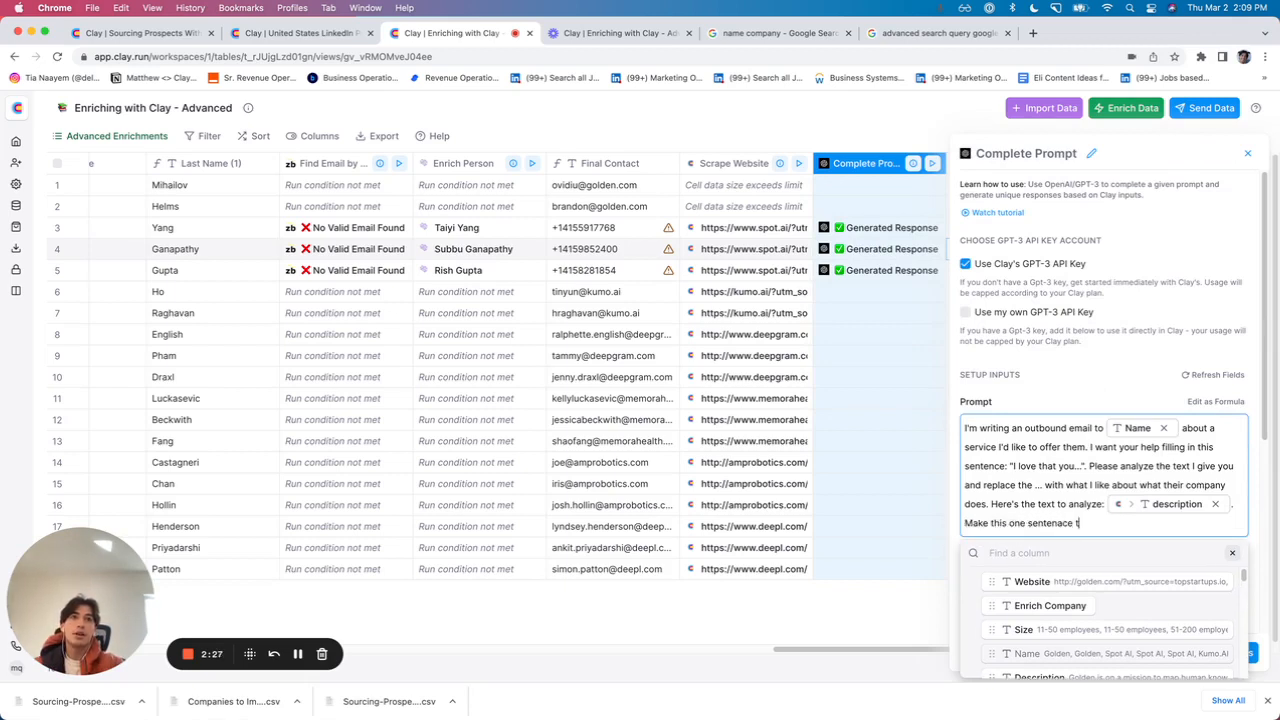
key(BackSpace)
key(BackSpace)
key(BackSpace)
key(BackSpace)
text(nce max.)
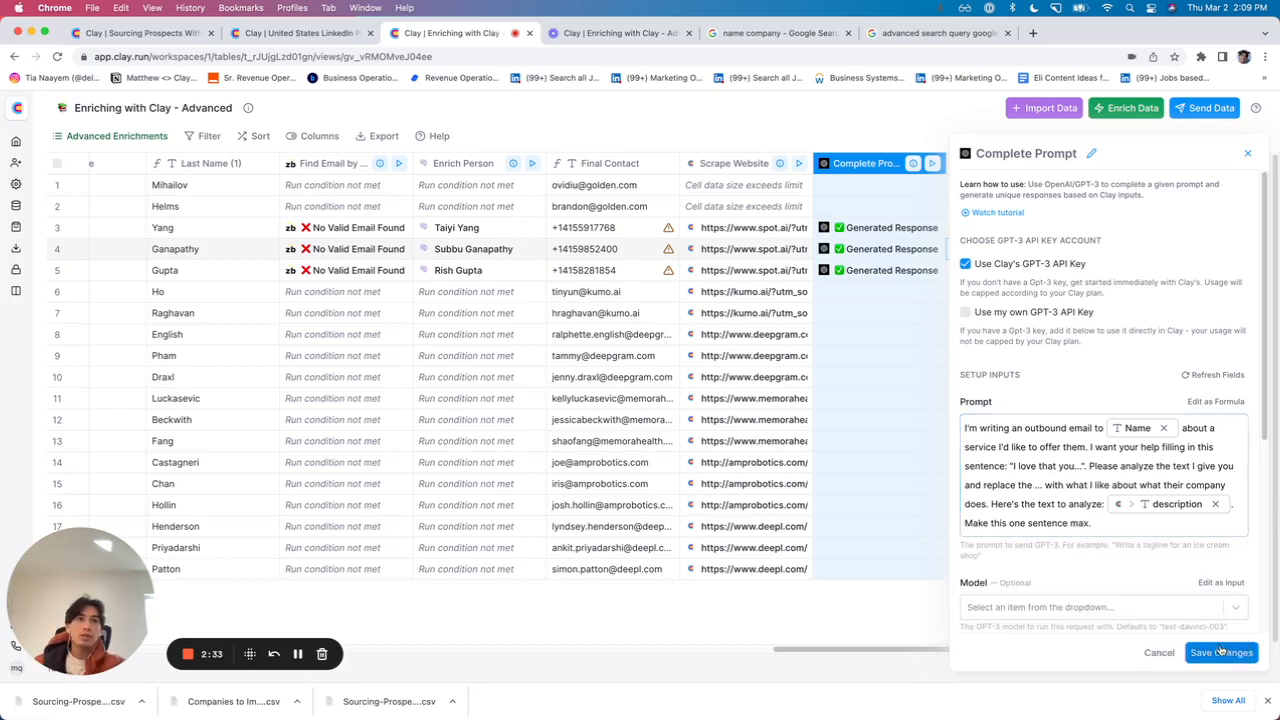
click(1225, 653)
Re-run the one-sentence version of Complete Prompt for rows 3, 4 and 5.
click(909, 227)
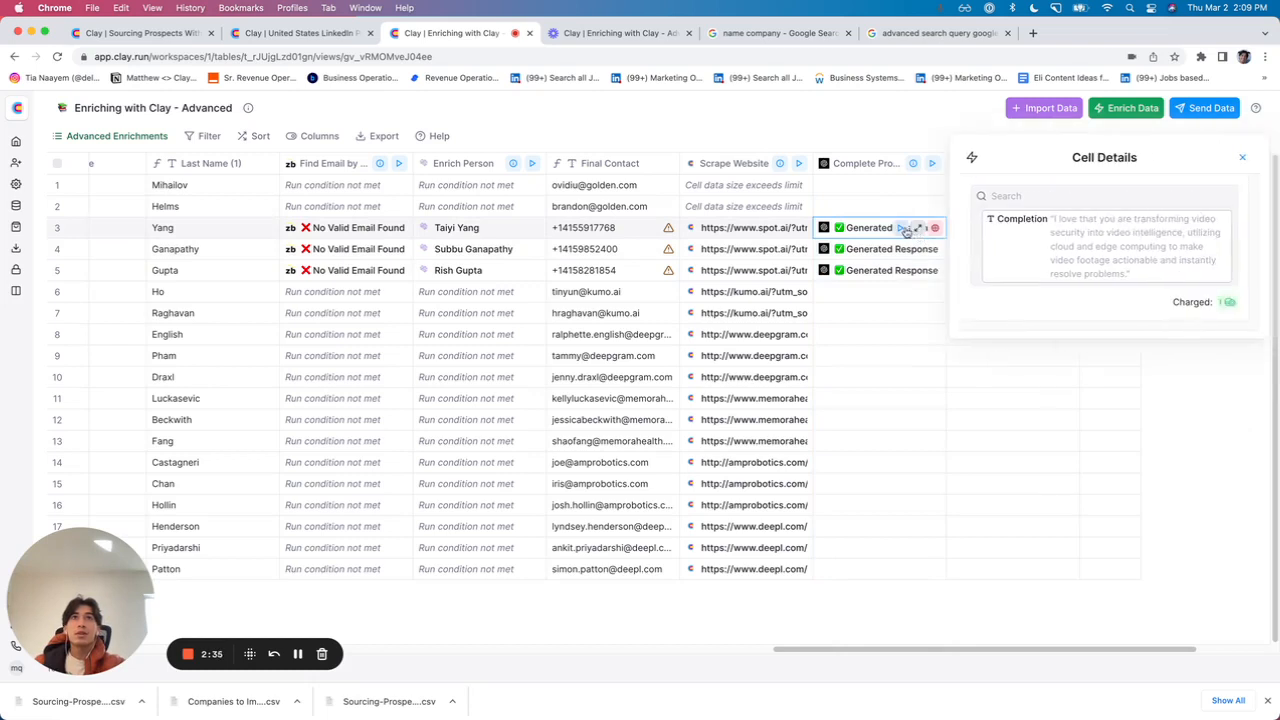
click(916, 250)
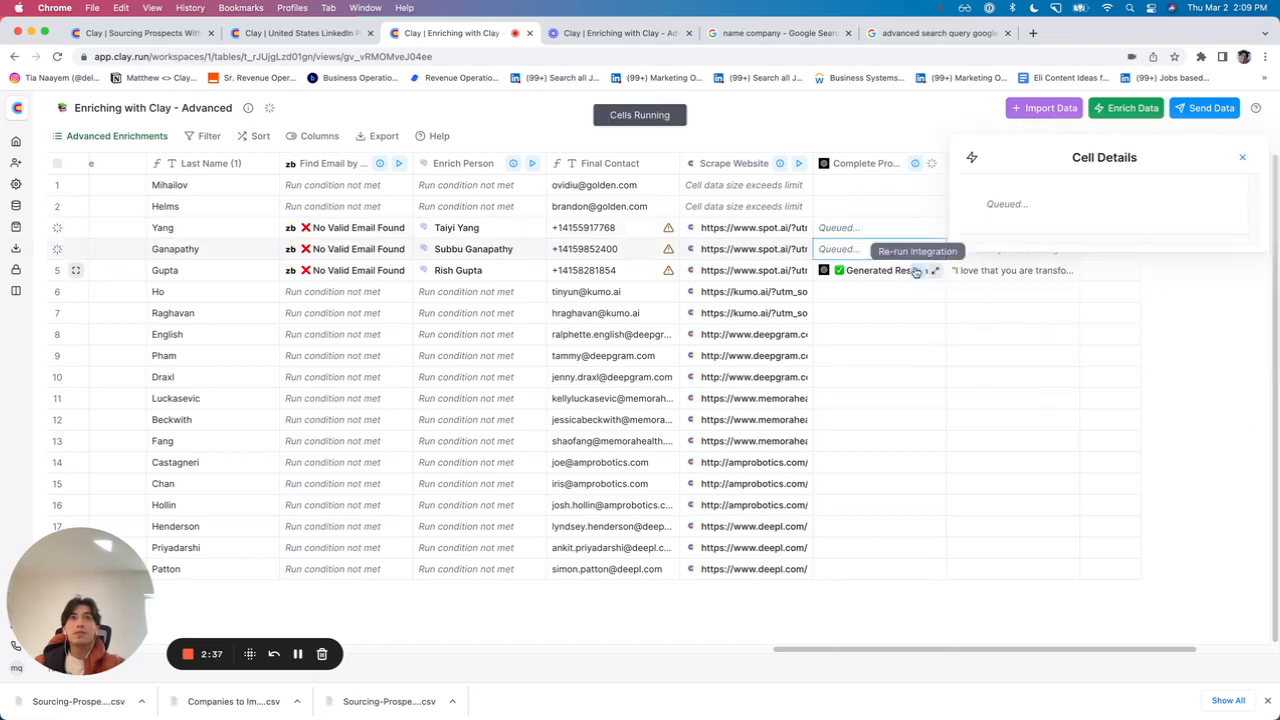
click(917, 271)
click(1245, 160)
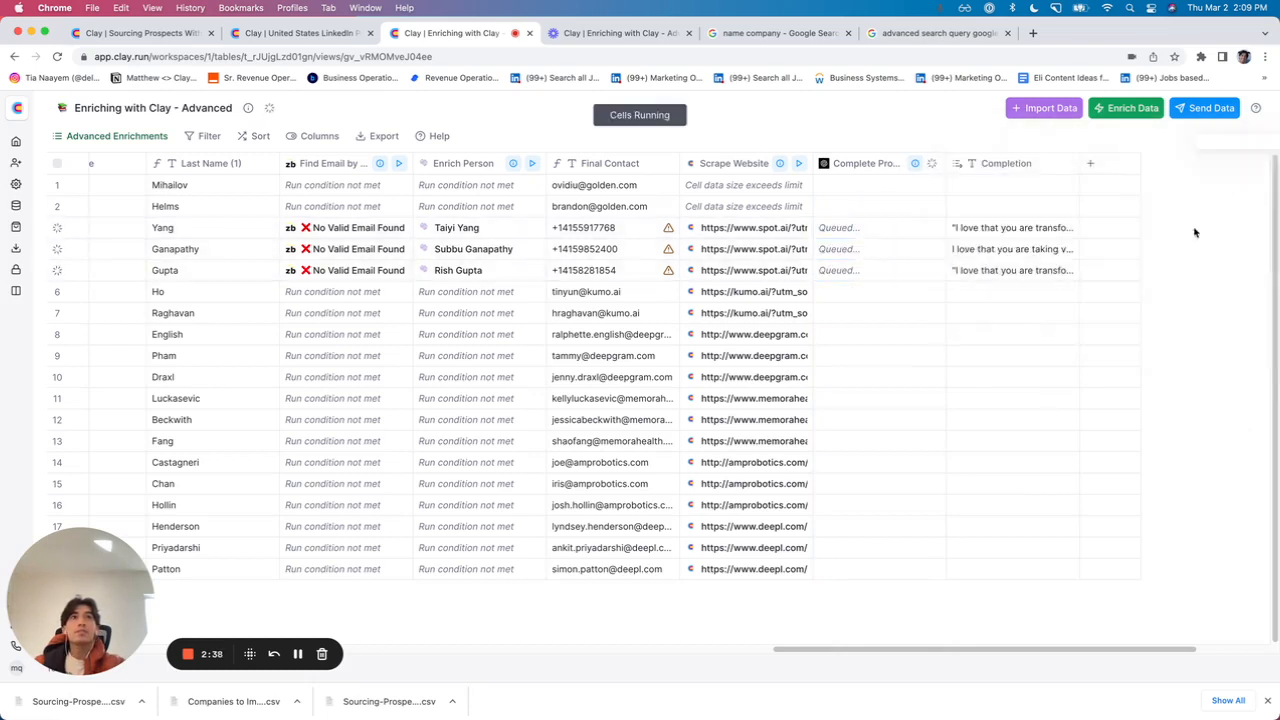
Read row 3's full regenerated sentence in the Completion column and in the Complete Prompt cell details.
double_click(1042, 236)
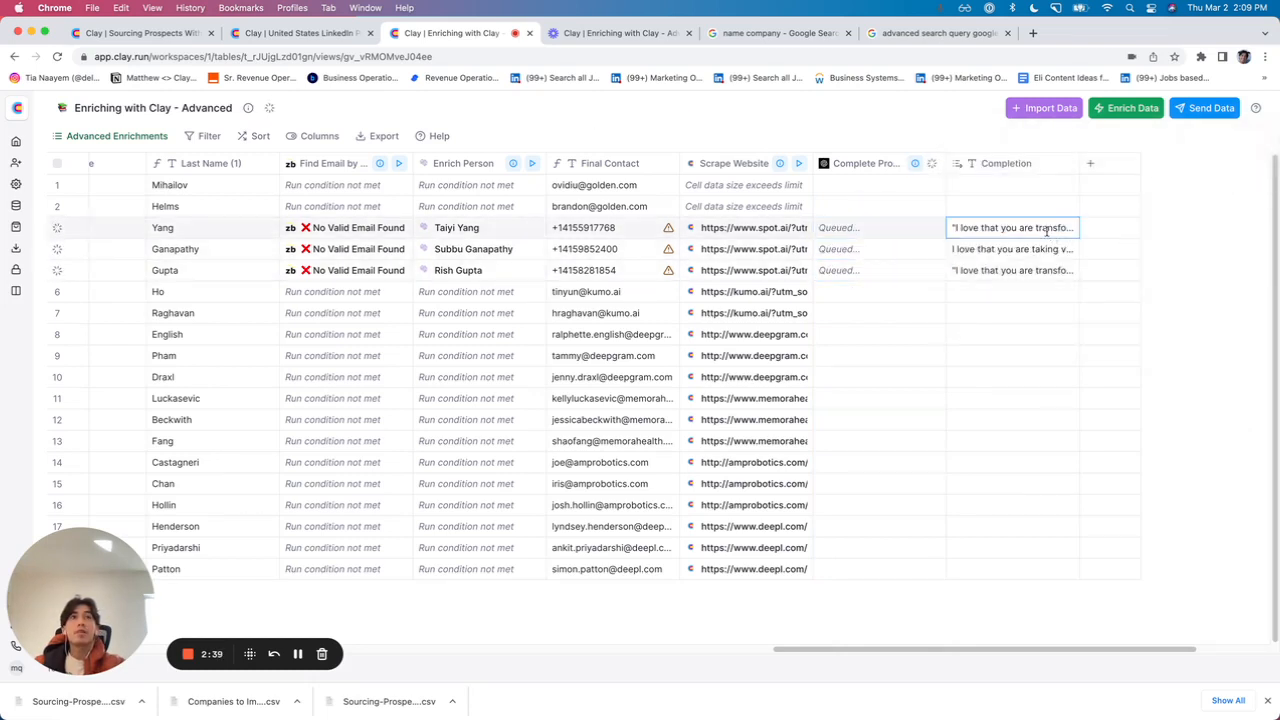
click(1178, 256)
double_click(1068, 238)
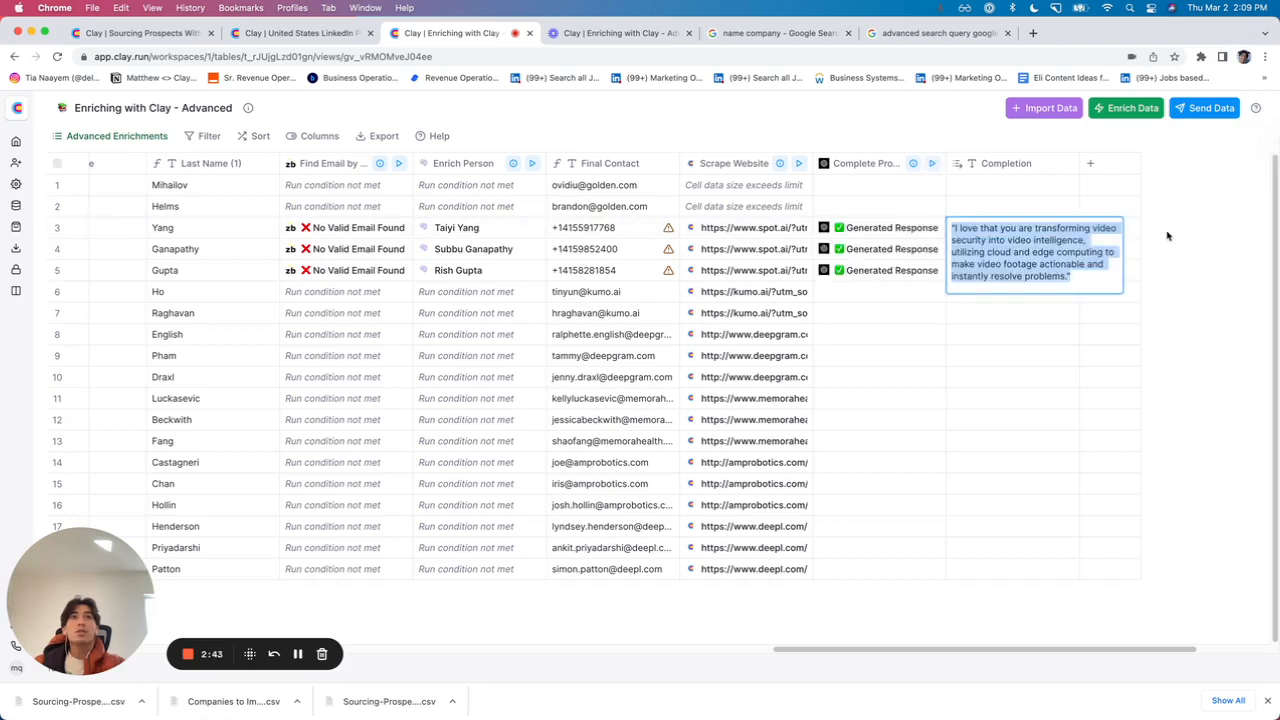
click(1166, 234)
click(1067, 250)
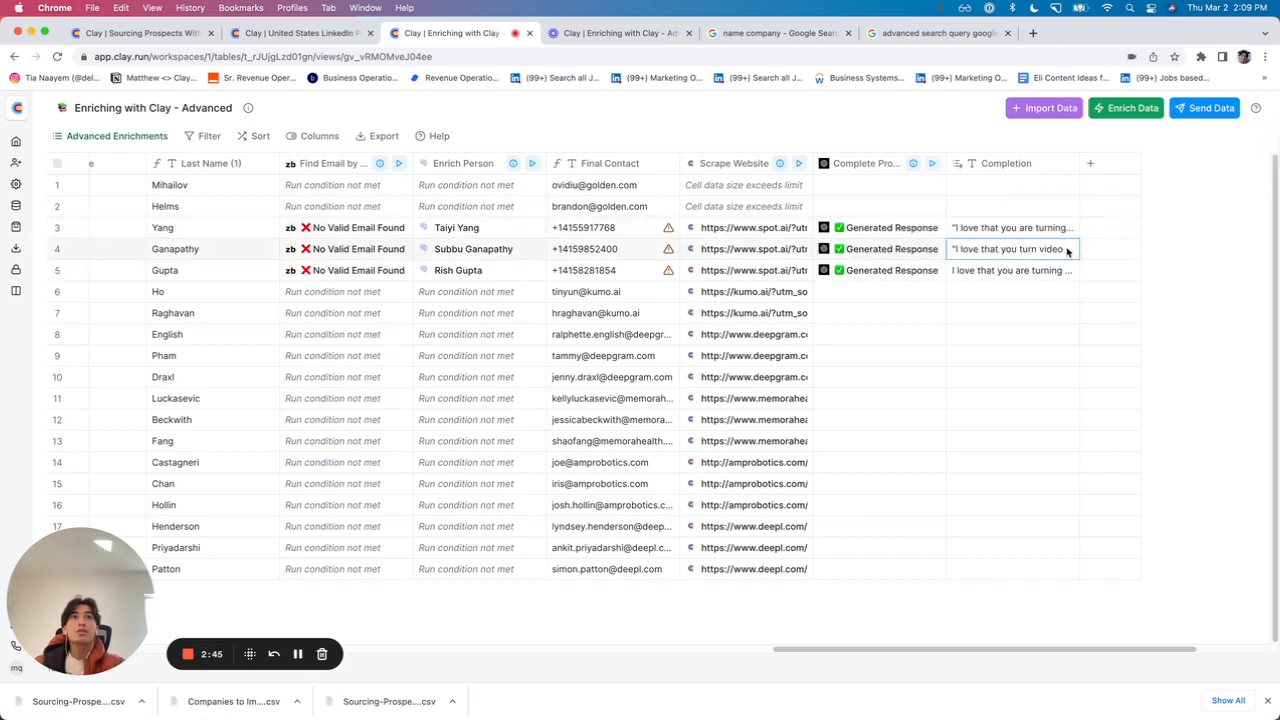
click(1046, 229)
double_click(1046, 229)
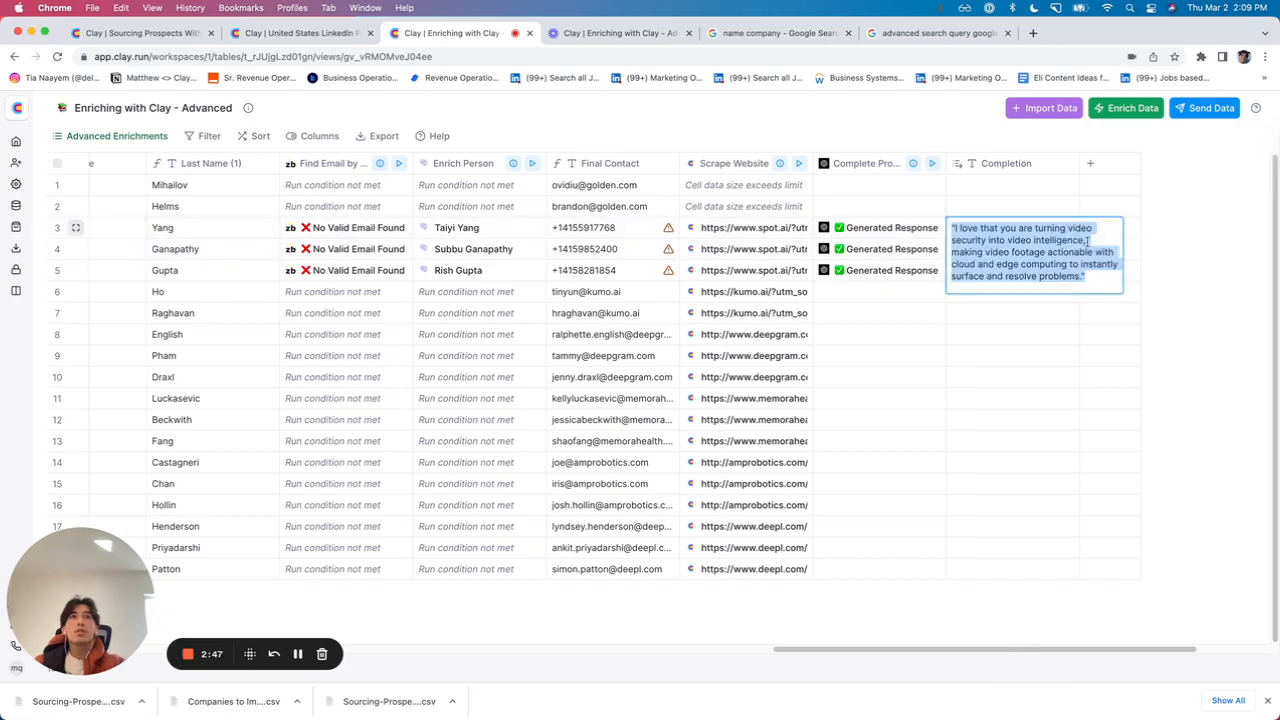
click(1184, 239)
click(931, 227)
click(931, 227)
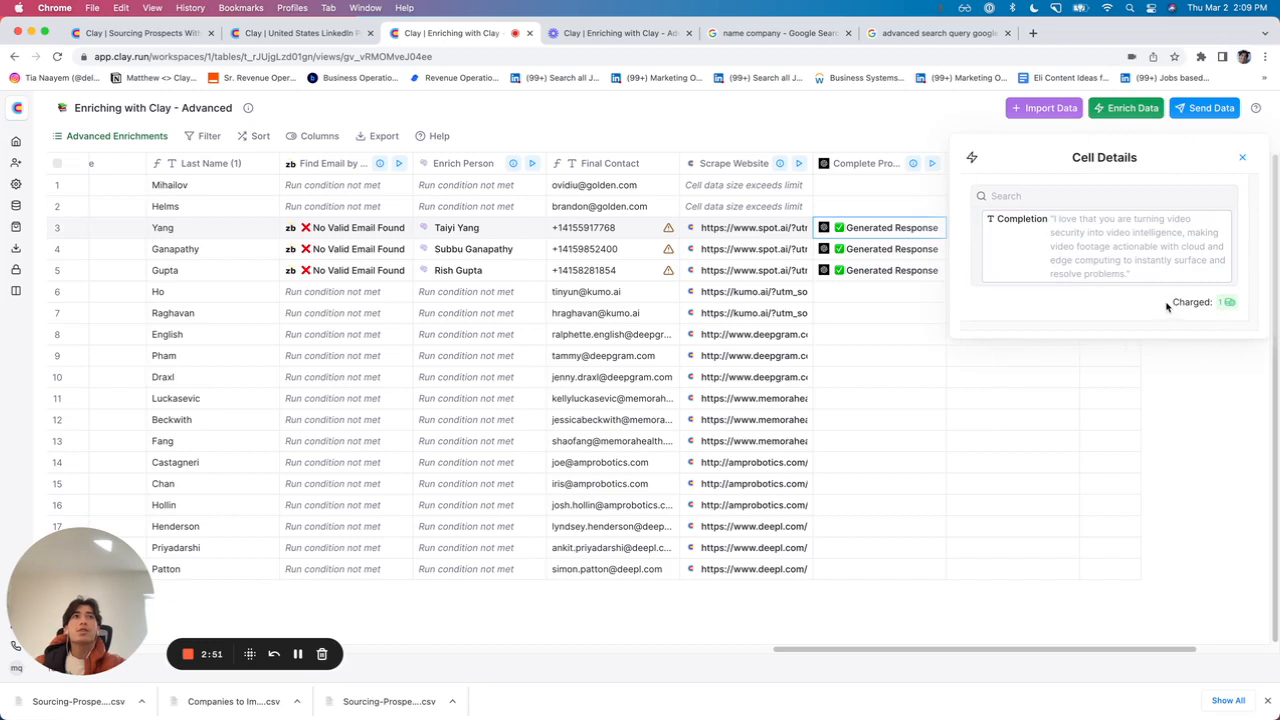
click(1243, 157)
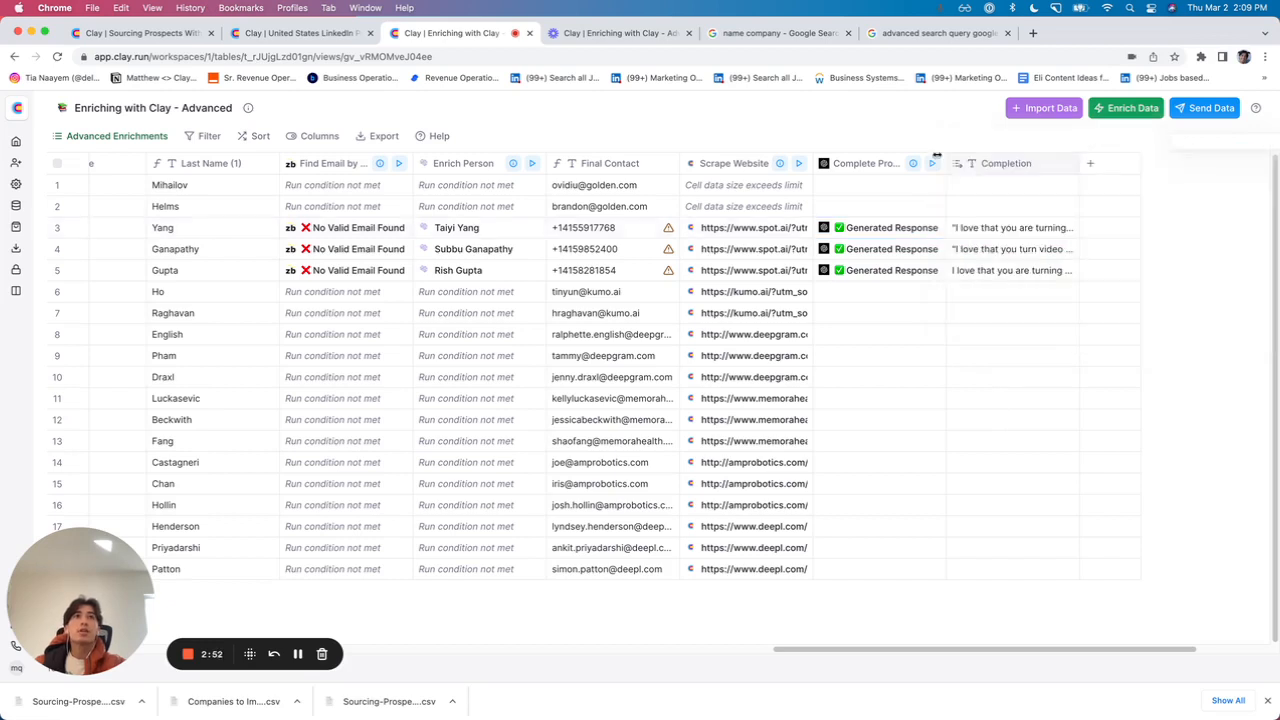
Change the prompt's last sentence to "Make this one sentence max, and very concise." and save the Complete Prompt settings.
click(872, 166)
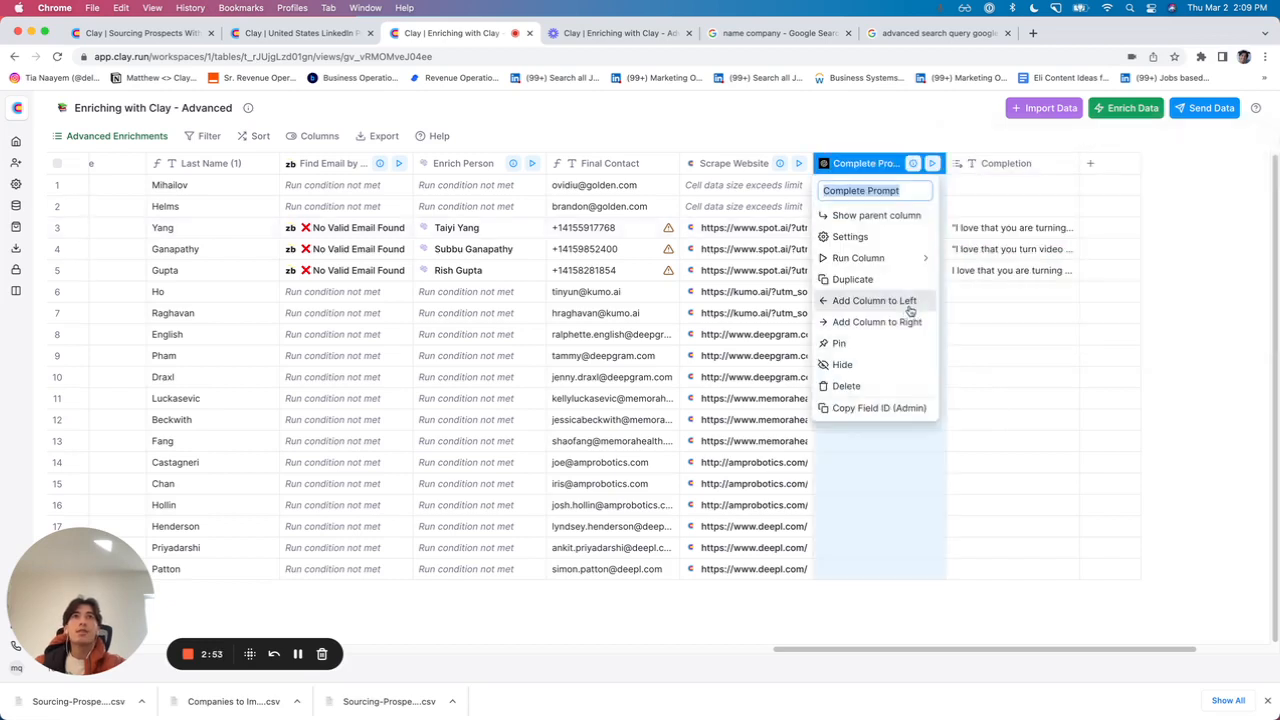
click(868, 237)
click(1113, 519)
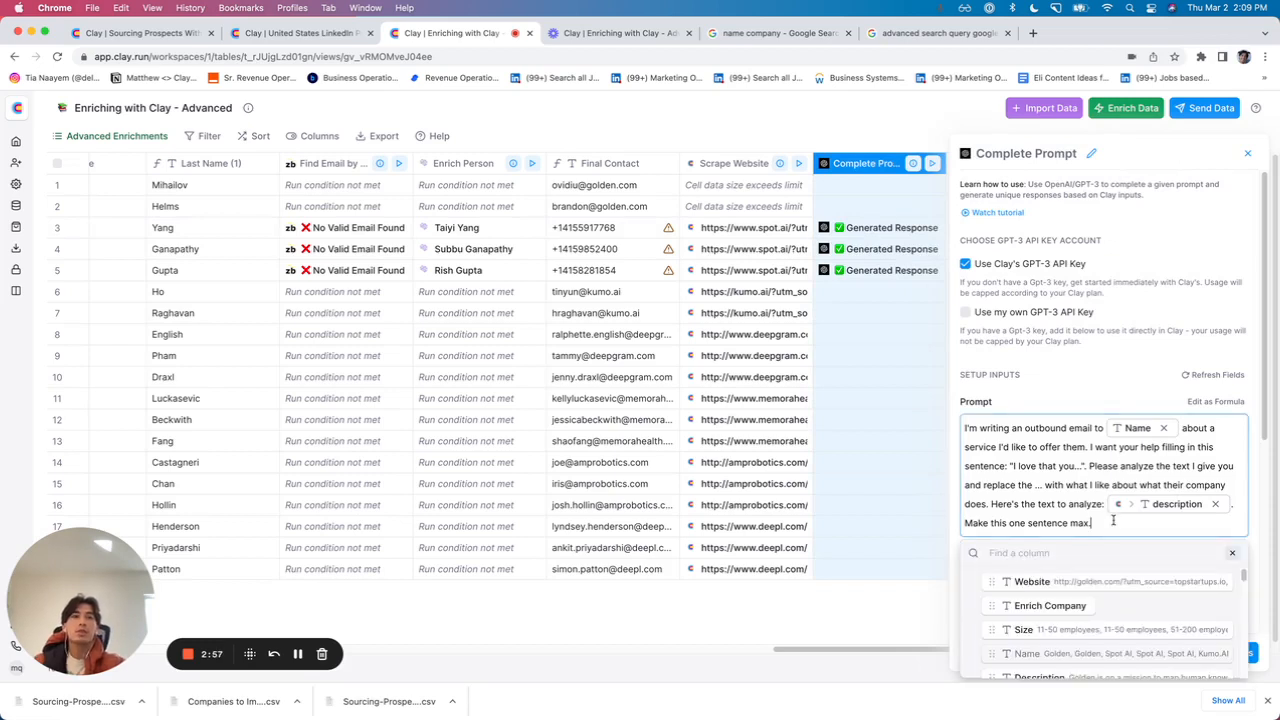
key(BackSpace)
text(, and very concise)
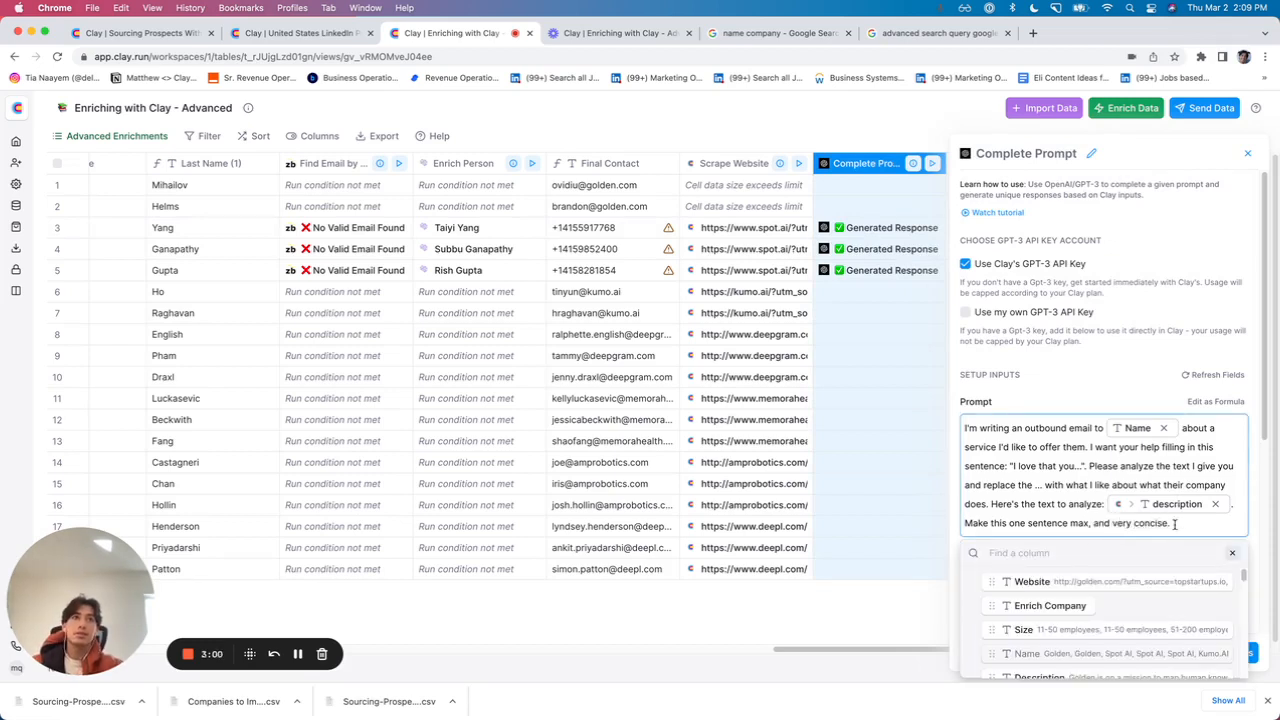
text(.)
click(1232, 553)
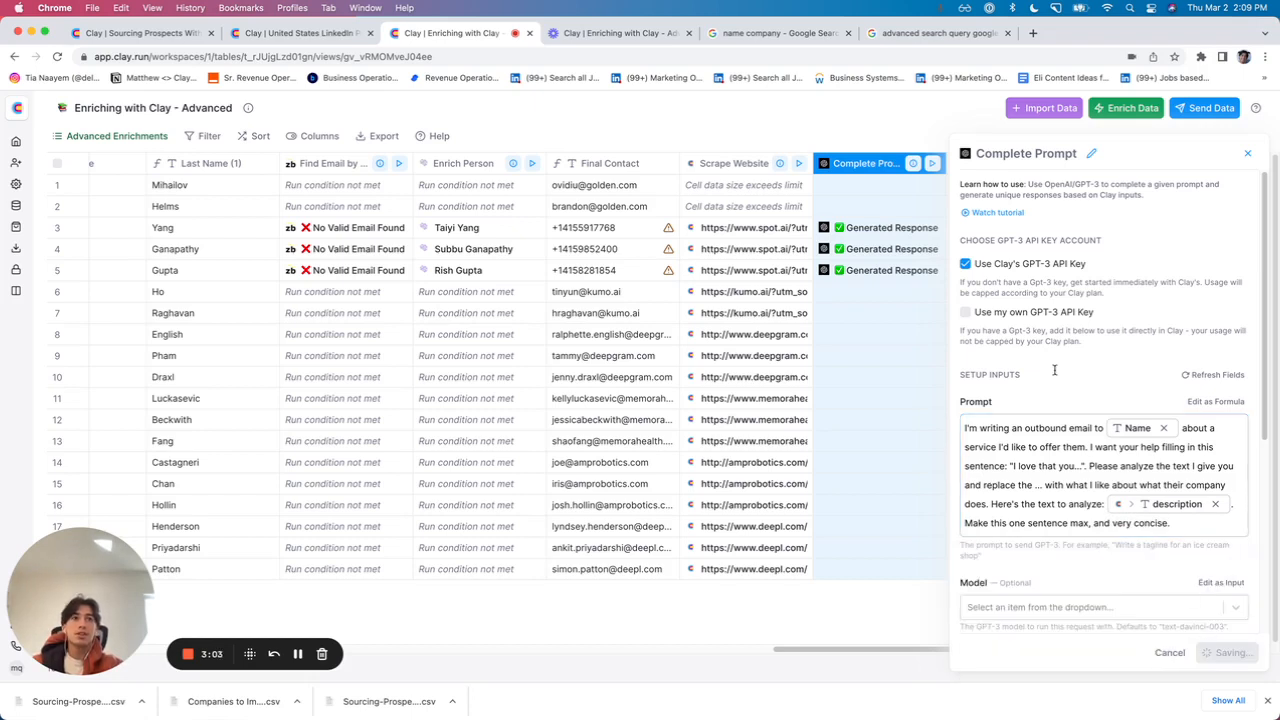
click(1225, 652)
Re-run Complete Prompt with the more concise wording for rows 3, 4 and 5.
click(914, 228)
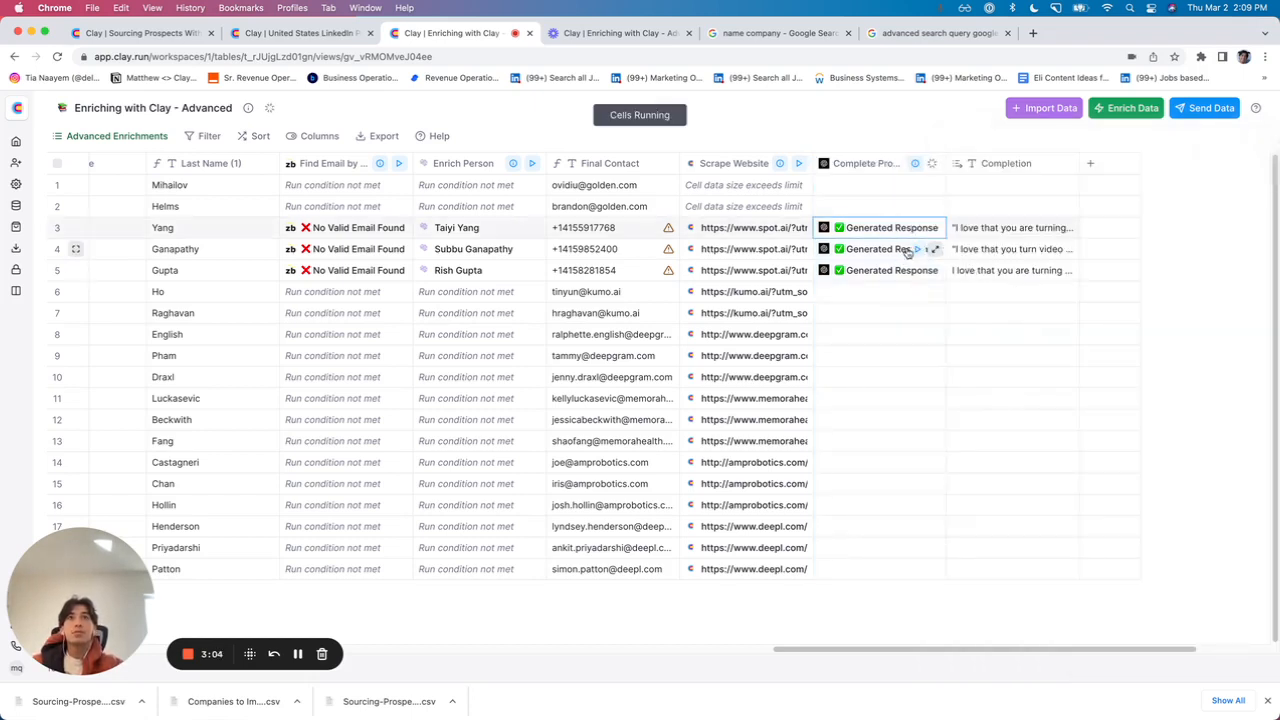
click(914, 250)
click(916, 270)
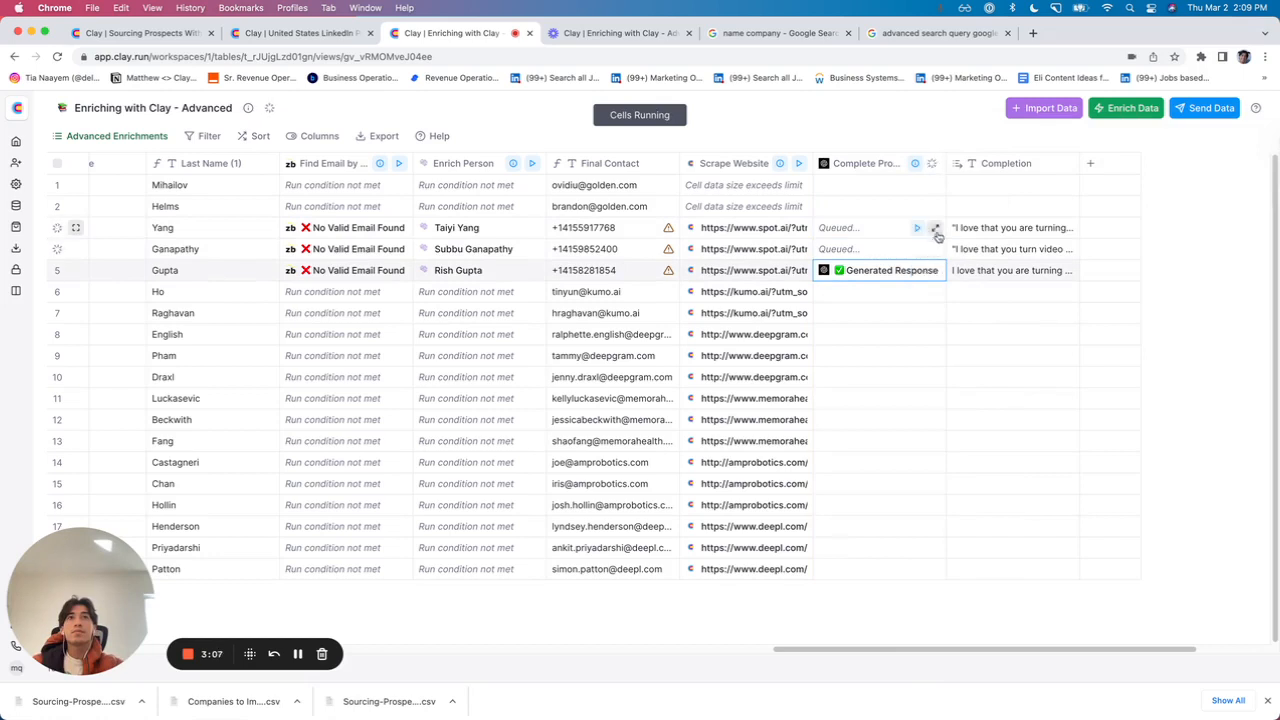
Examine the Completion text in the cell details of rows 3, 4 and 5, and close the details.
click(936, 229)
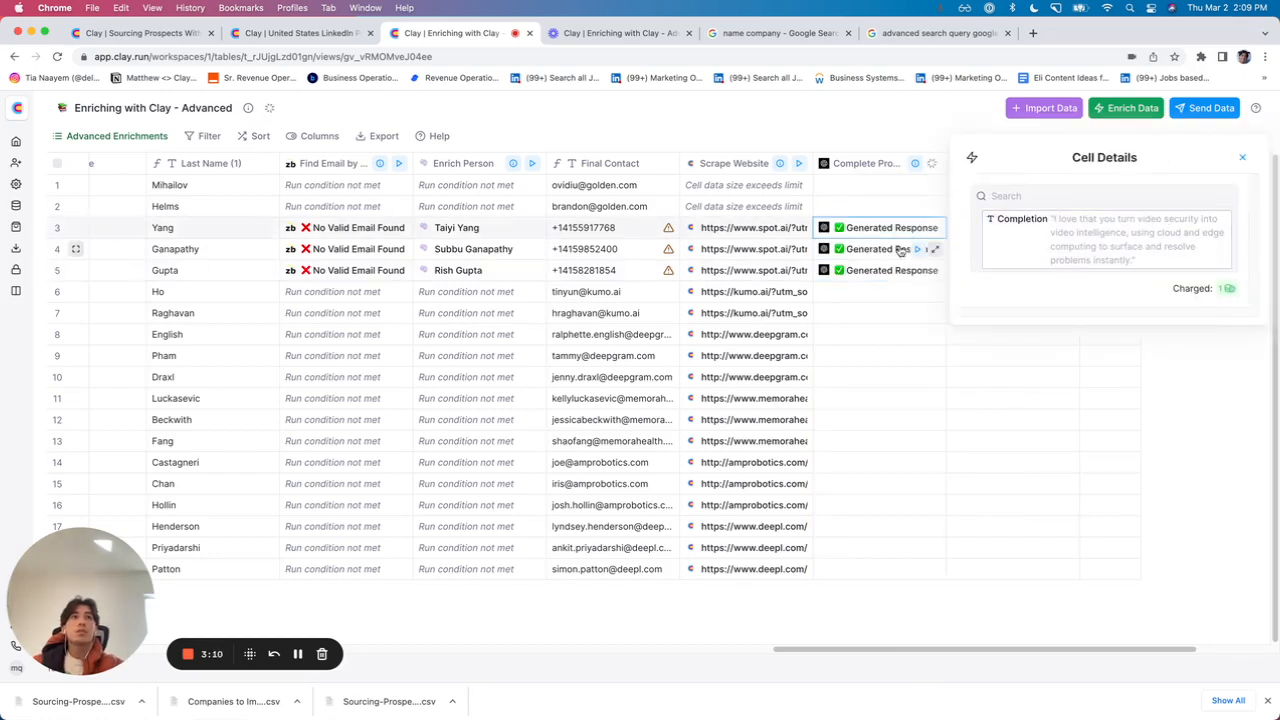
click(936, 250)
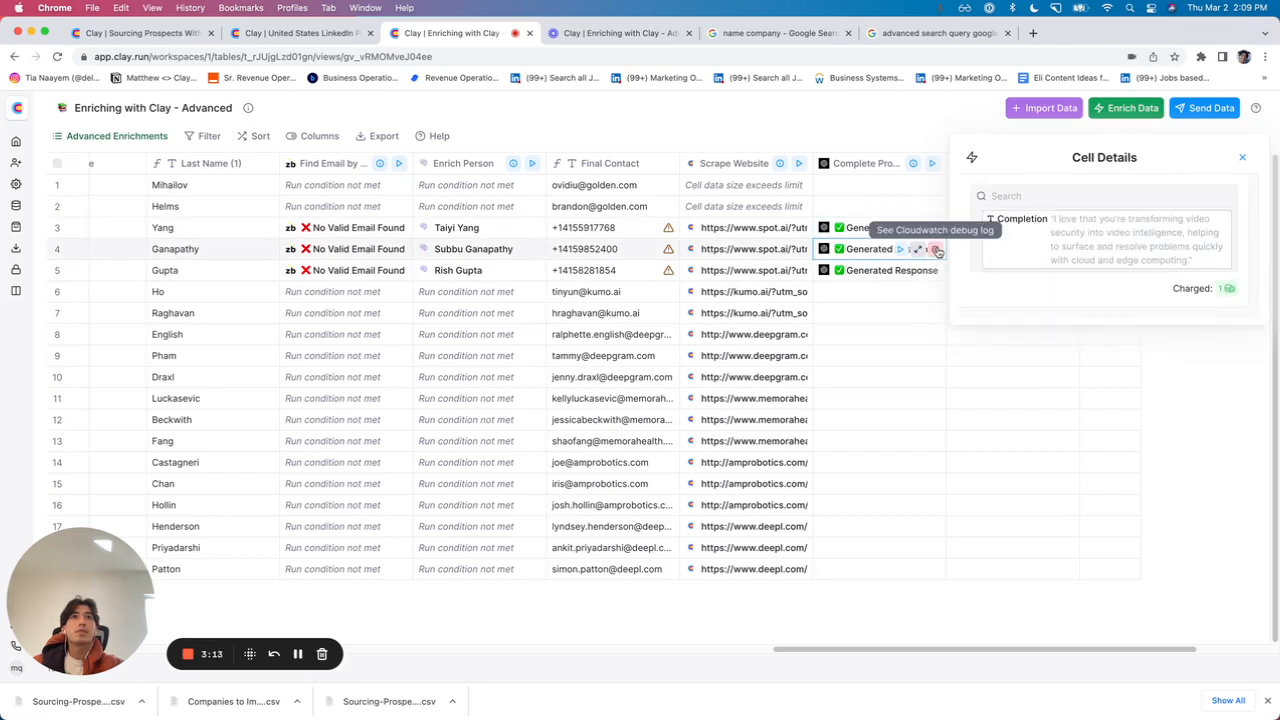
click(936, 271)
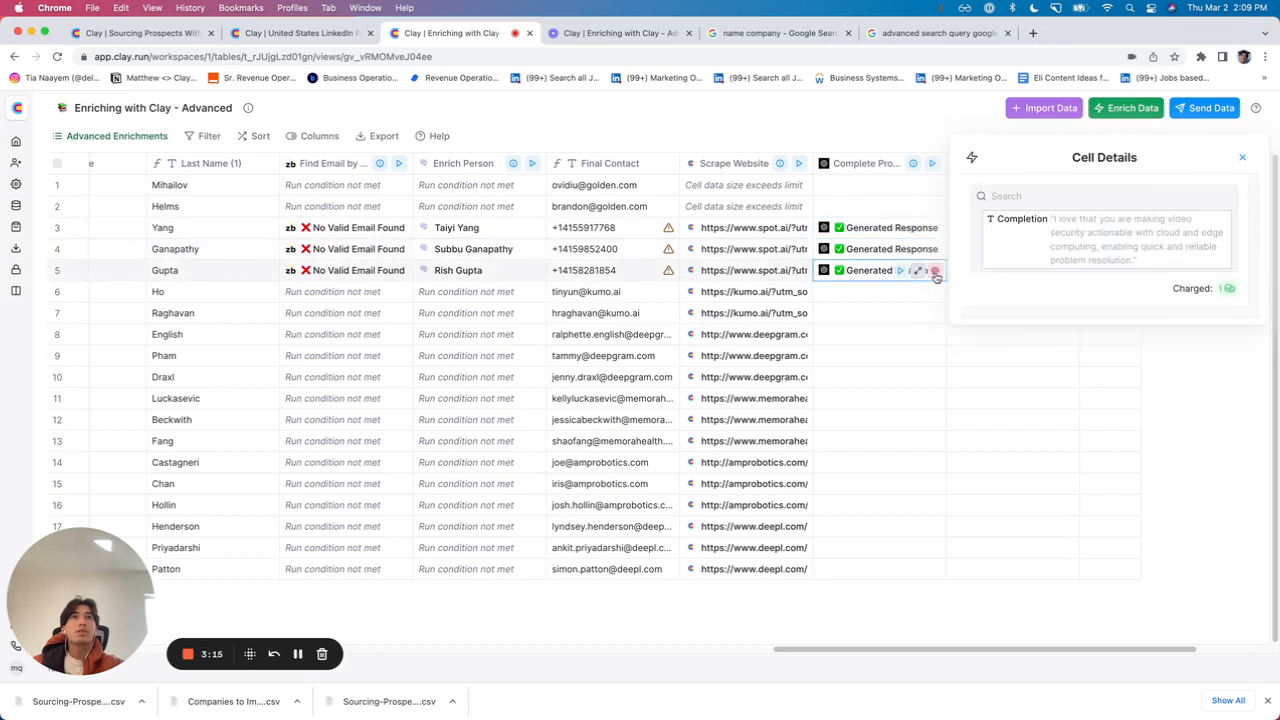
click(1243, 159)
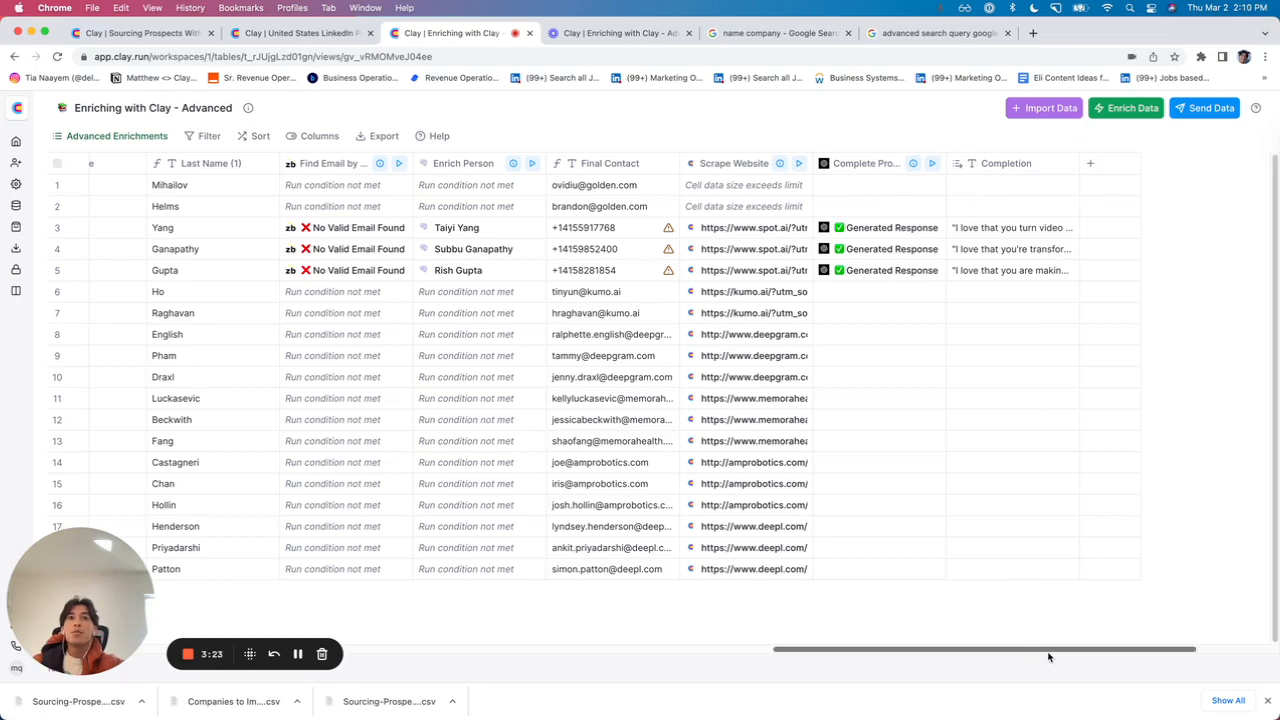
Add a text column after Completion and open the AI Formula Generator from its settings.
drag(1051, 652, 463, 637)
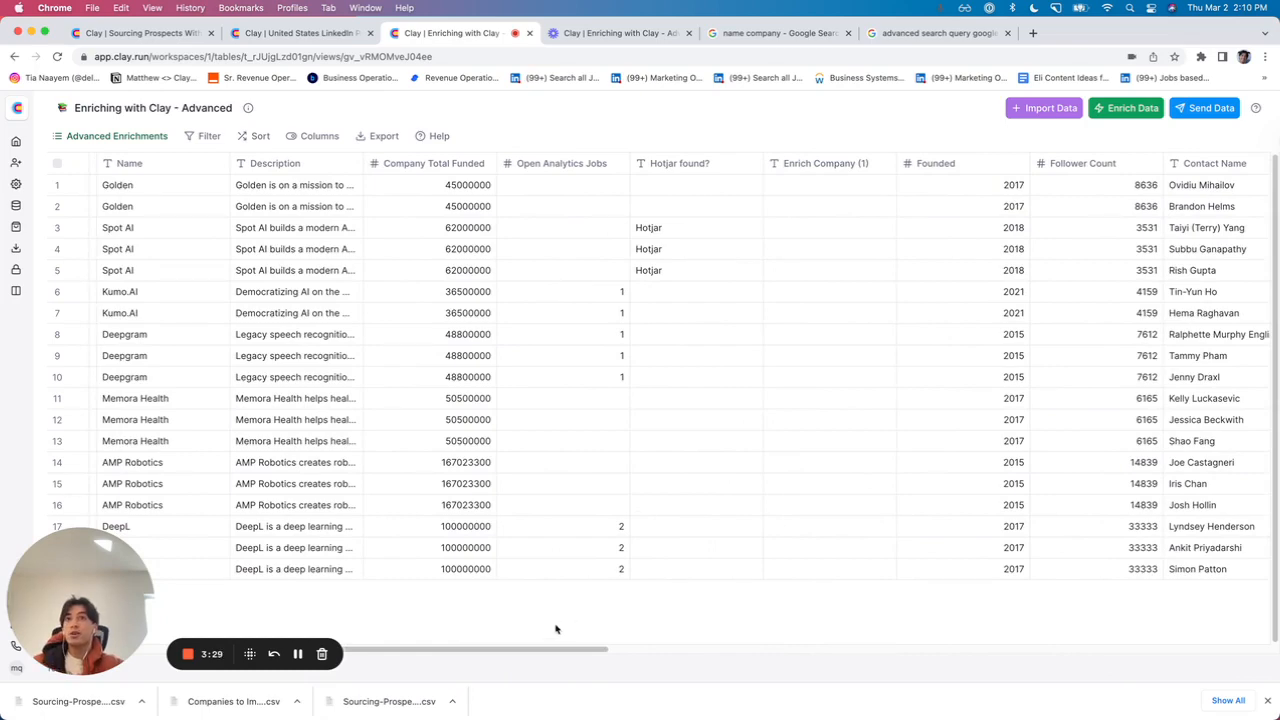
drag(1015, 655, 1133, 650)
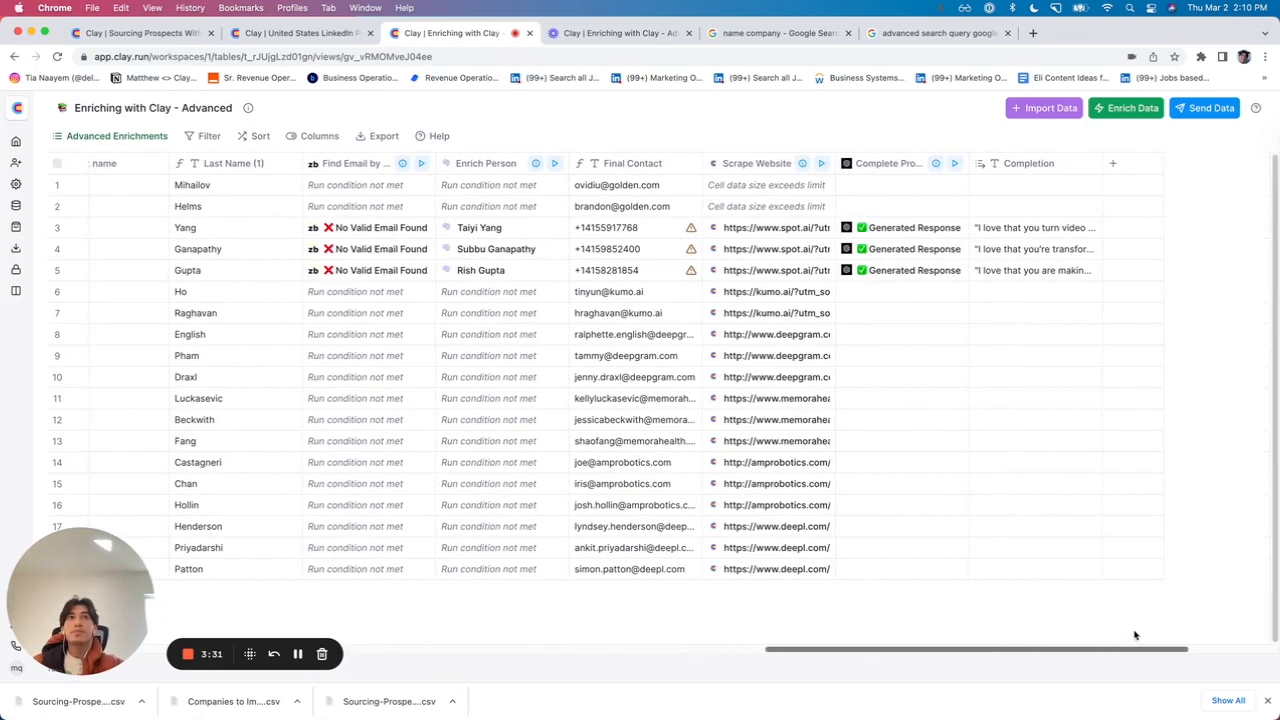
click(1114, 166)
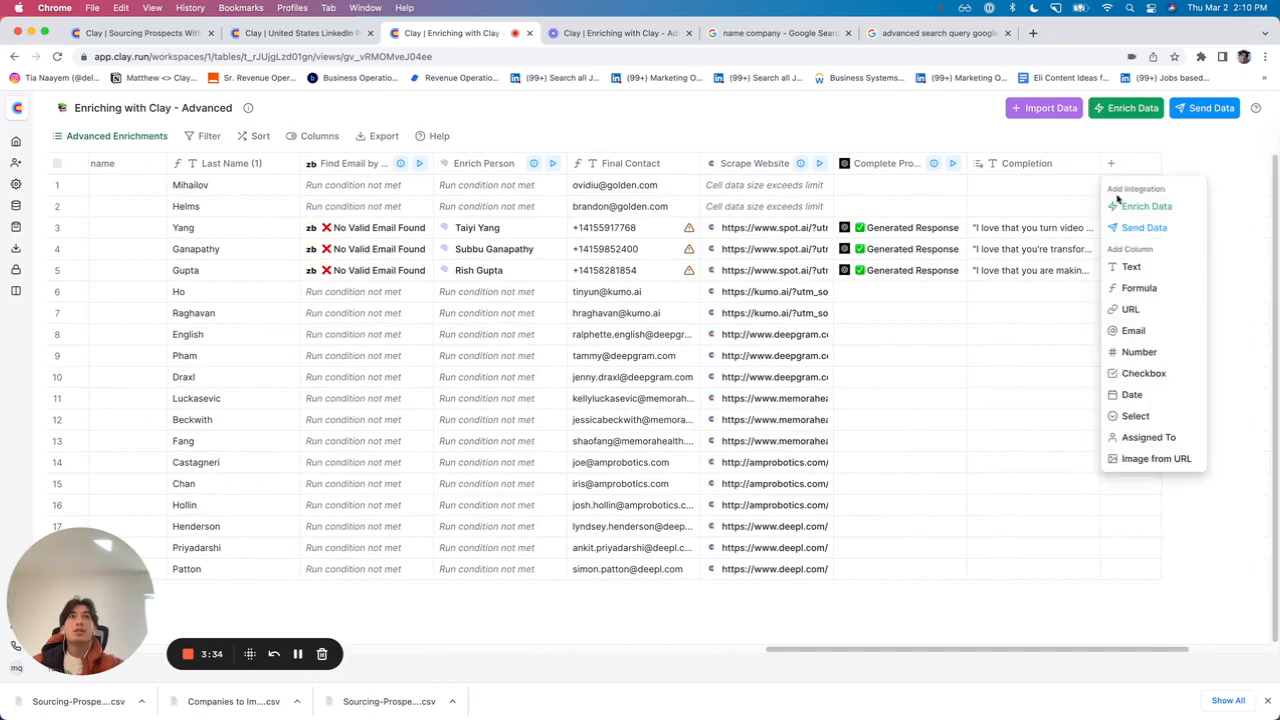
click(1130, 265)
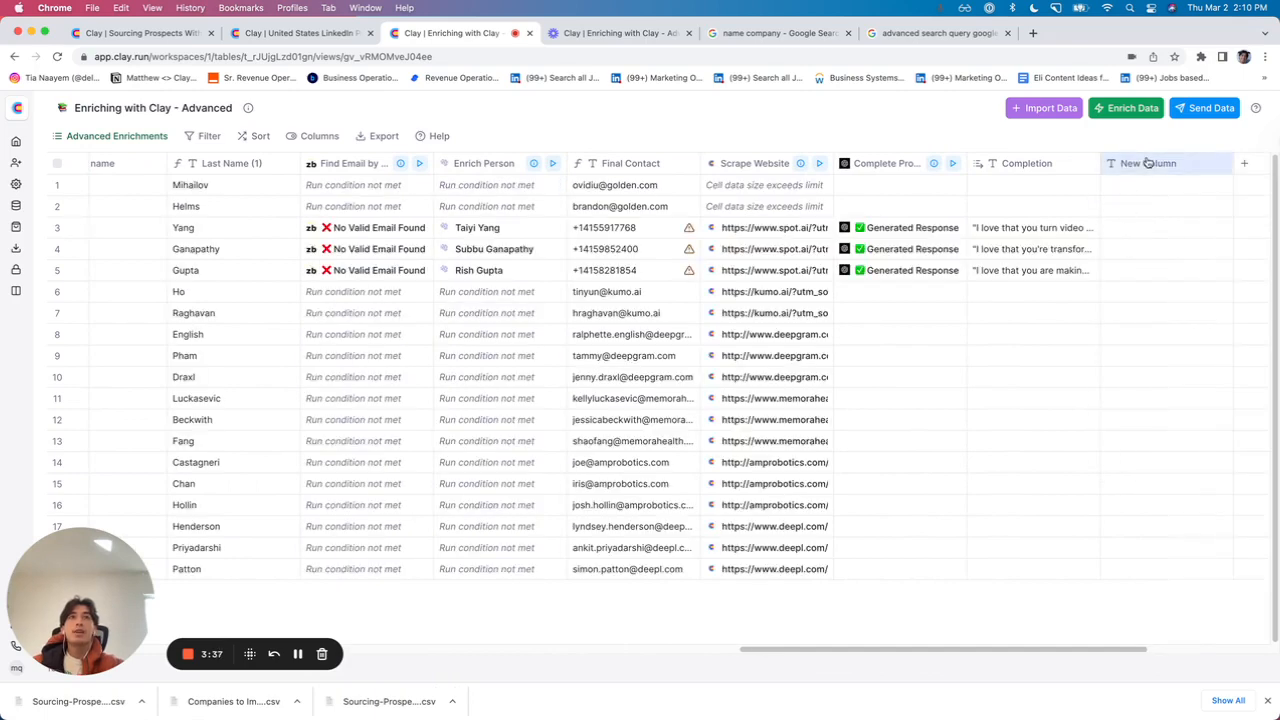
click(1150, 163)
click(890, 236)
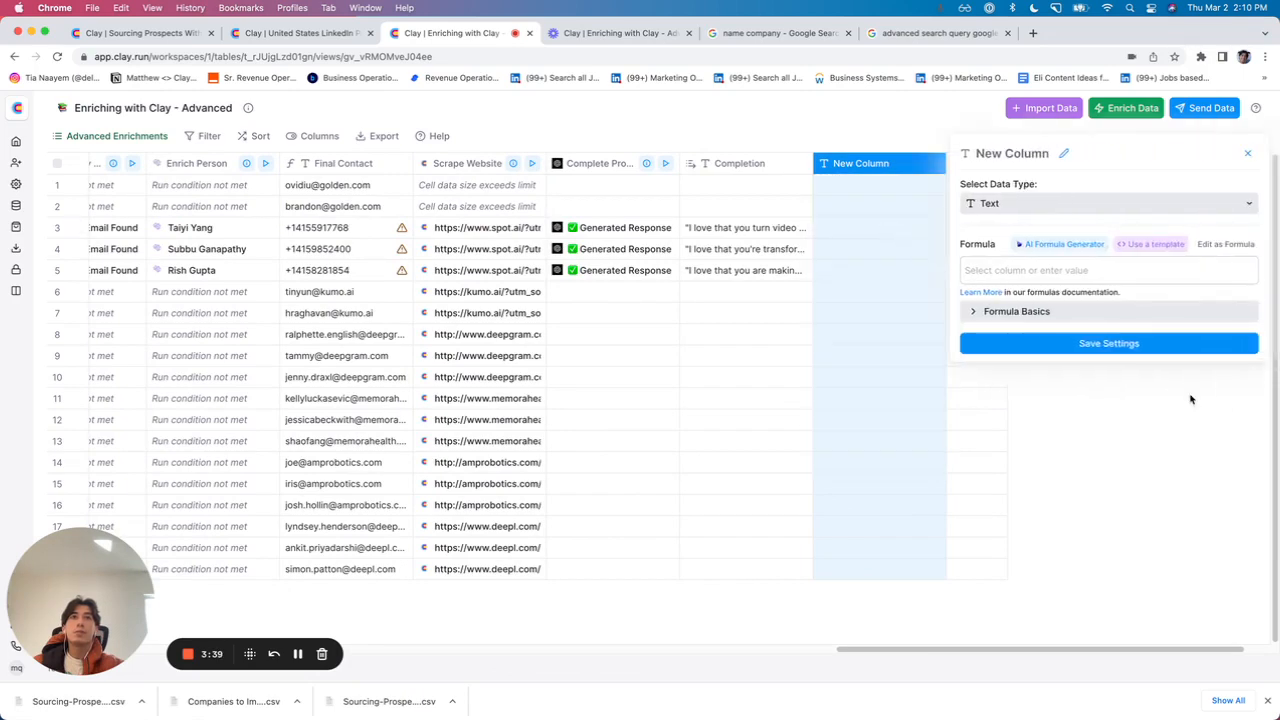
click(1097, 243)
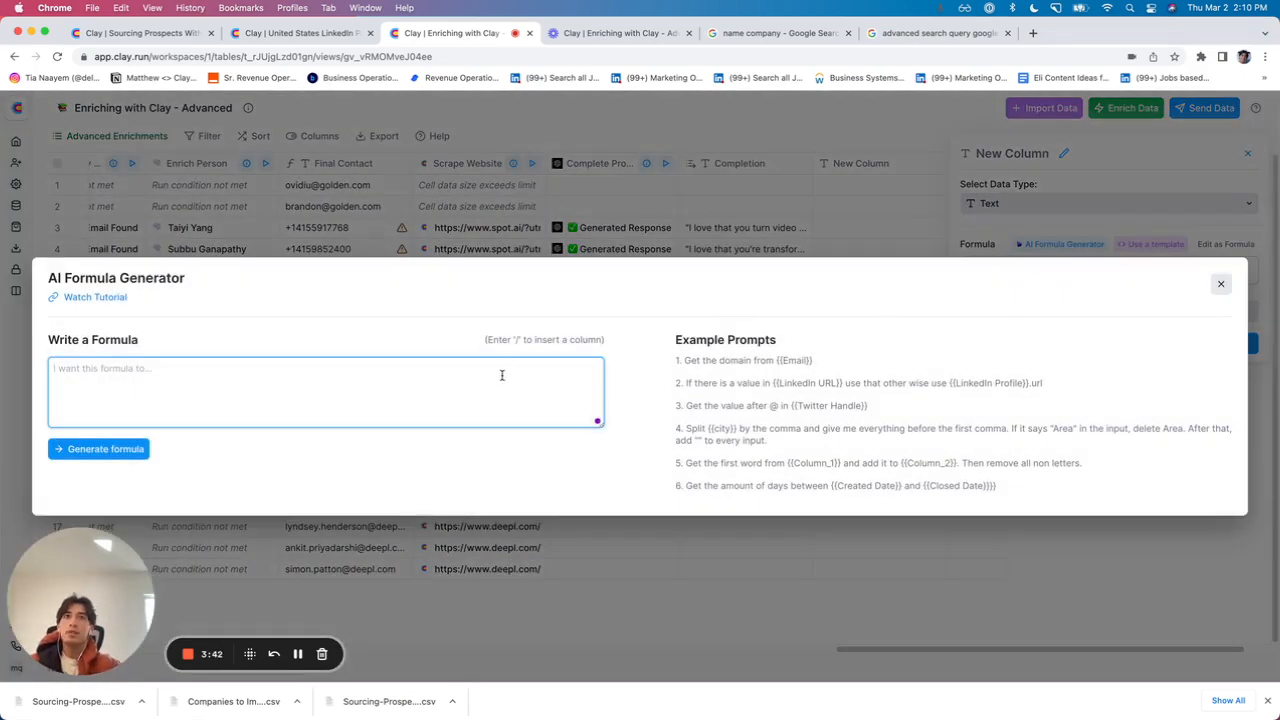
click(299, 654)
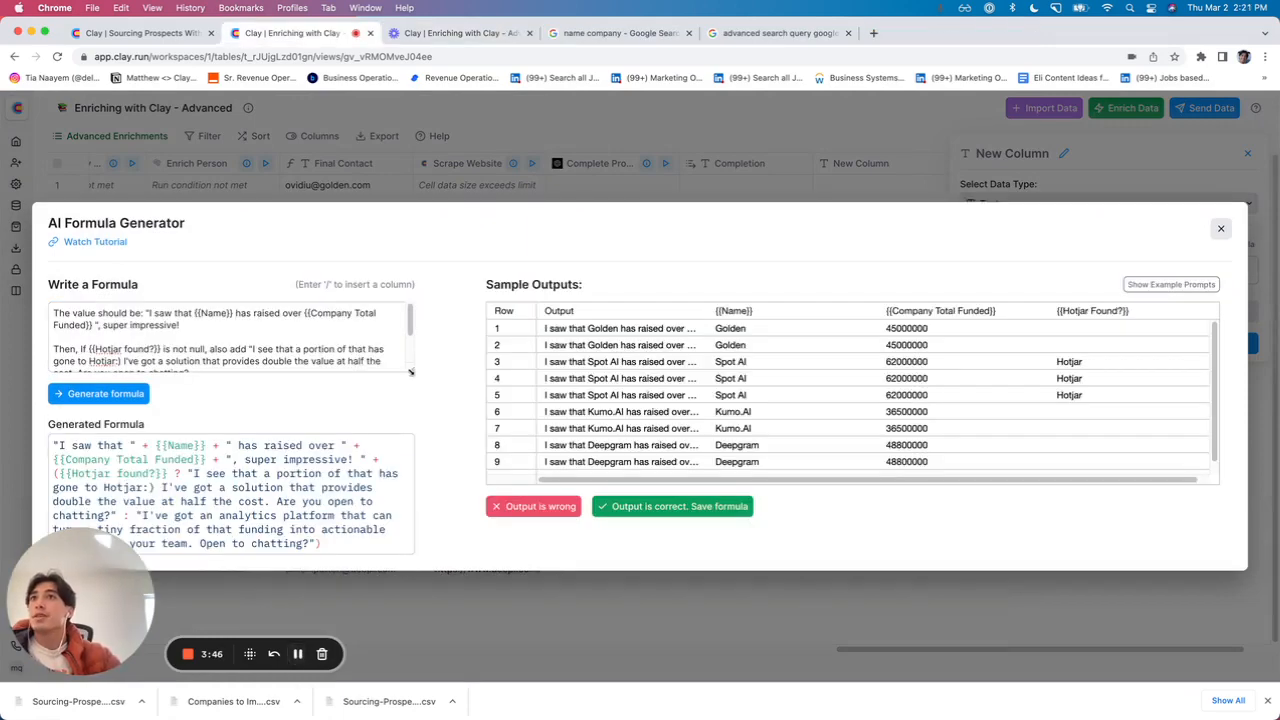
Enlarge the formula description box and review the sentence to add when {{Hotjar found?}} is not null.
drag(411, 372, 463, 385)
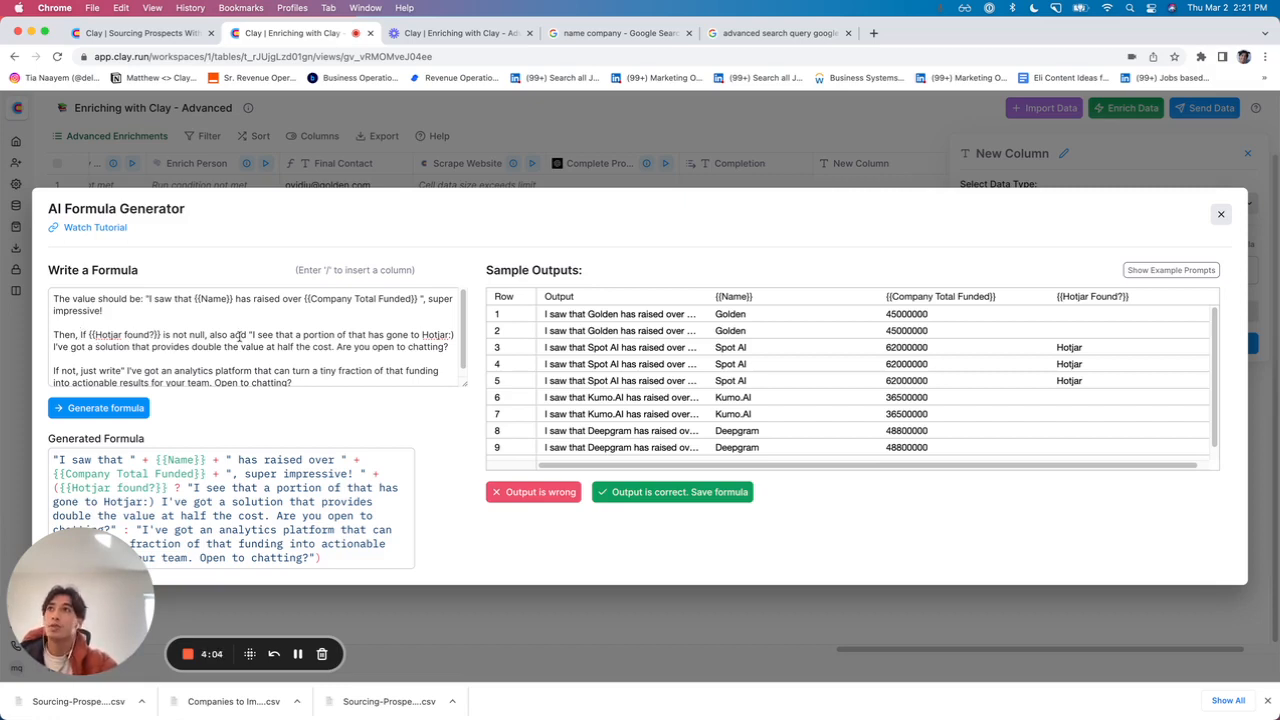
drag(249, 334, 338, 343)
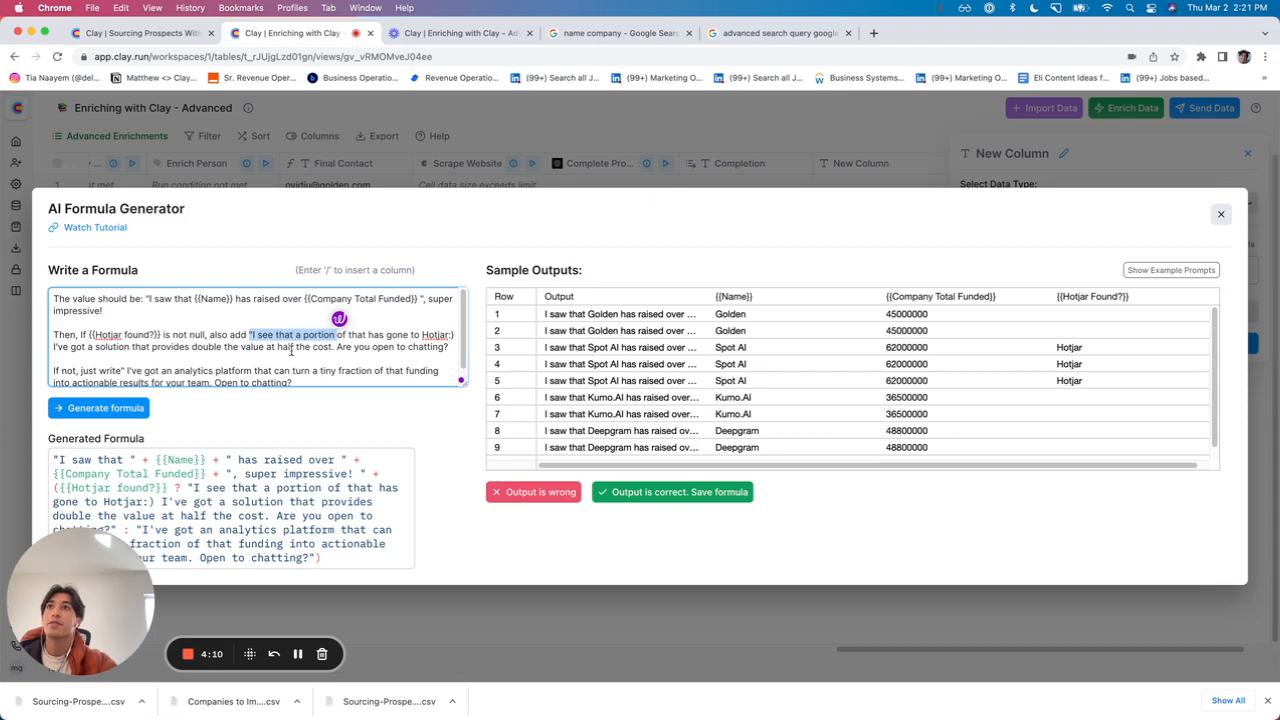
click(349, 353)
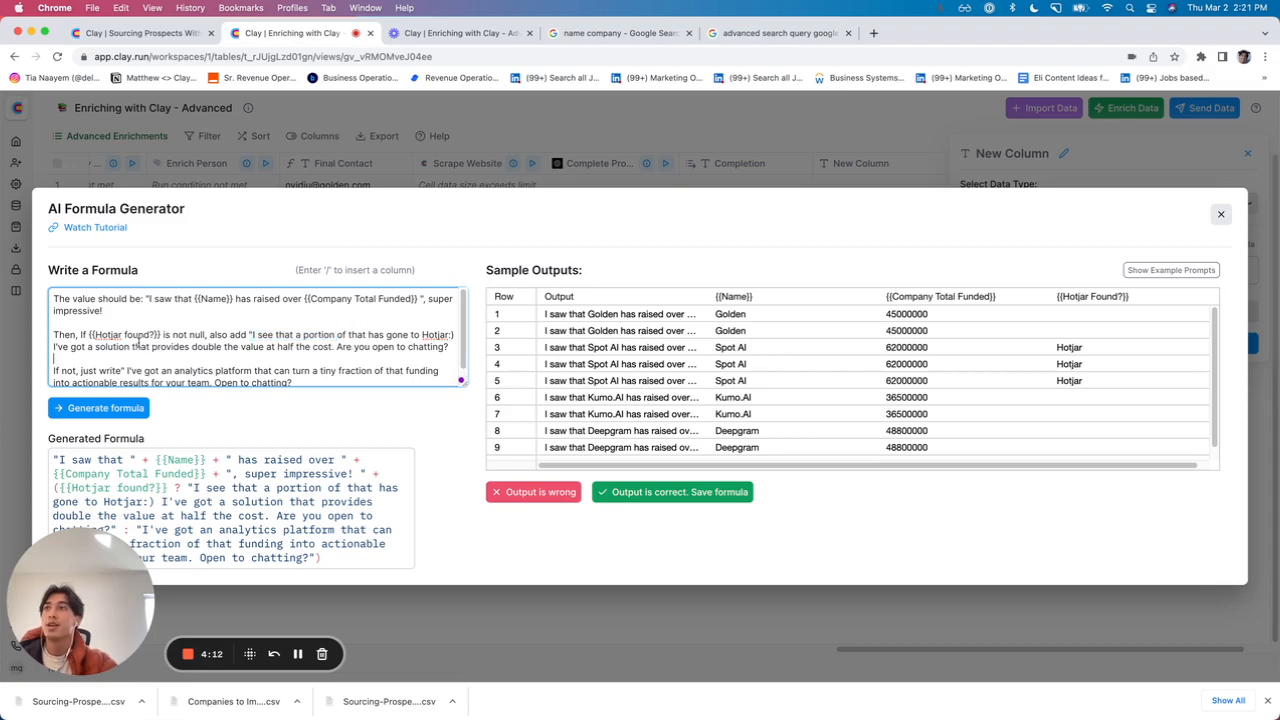
Review the fallback sentence for rows without Hotjar and save the generated formula to the new column.
scroll(142, 338, down, 1)
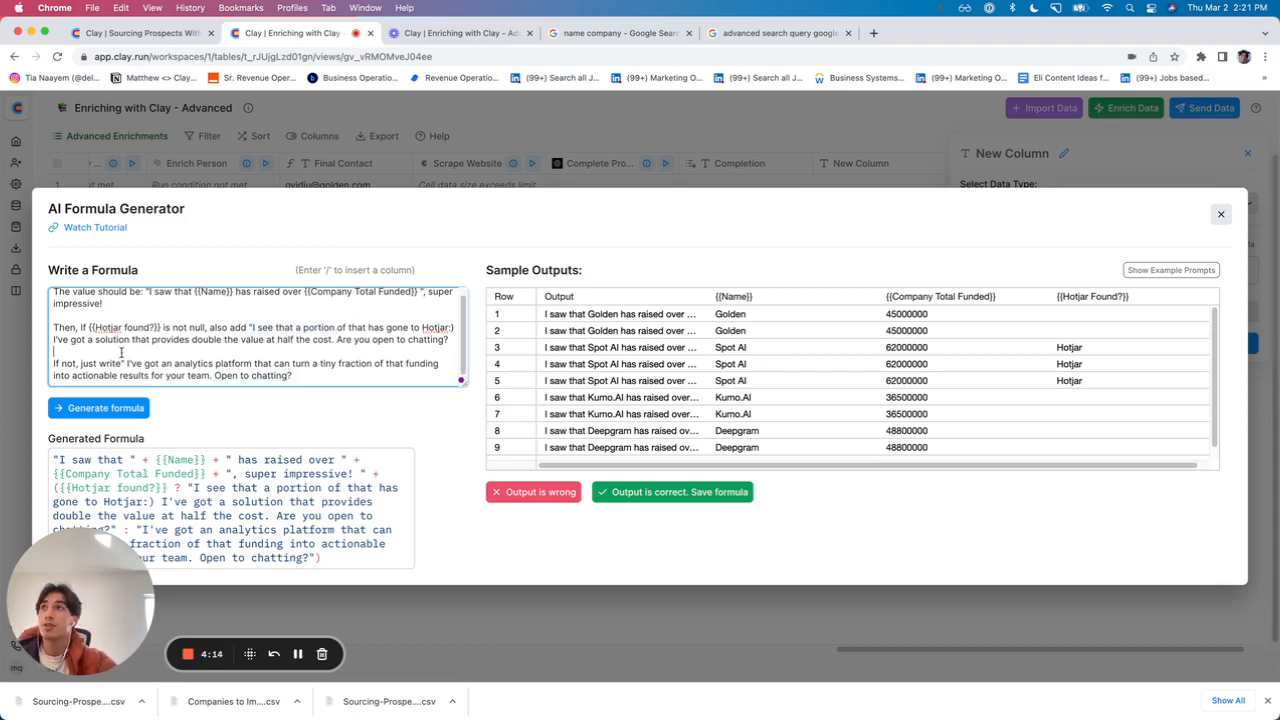
drag(129, 363, 309, 374)
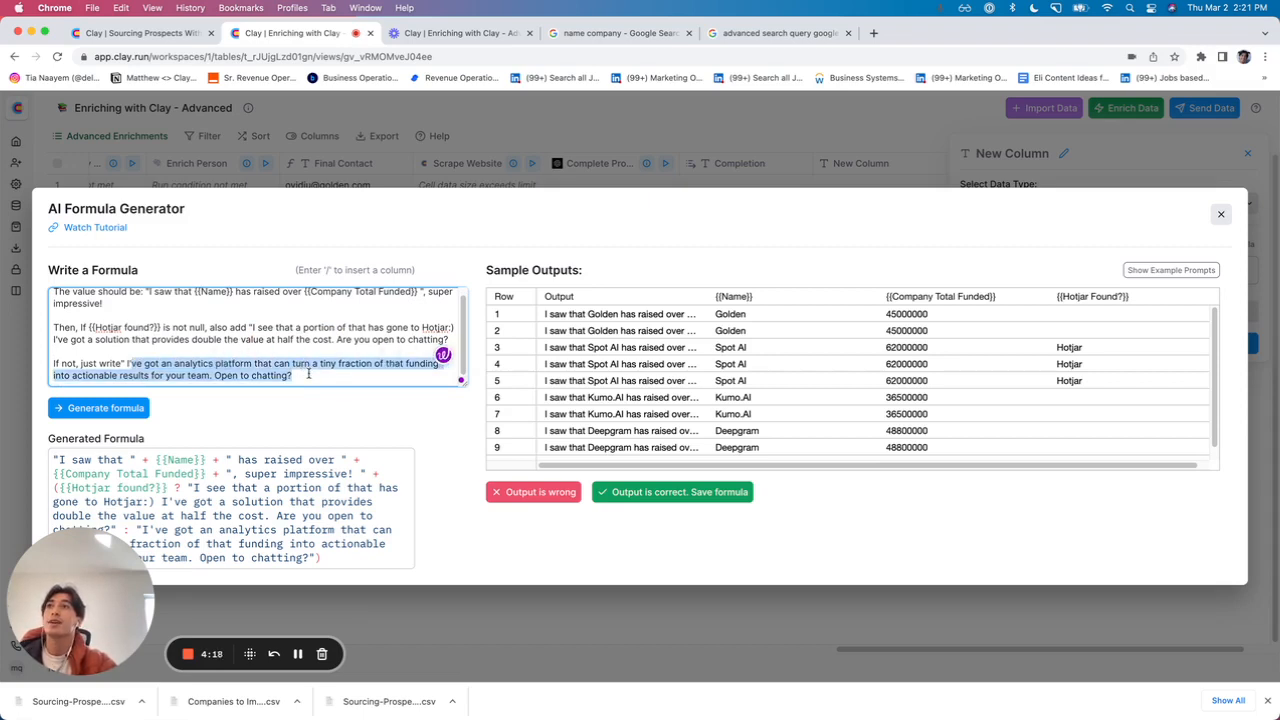
click(308, 373)
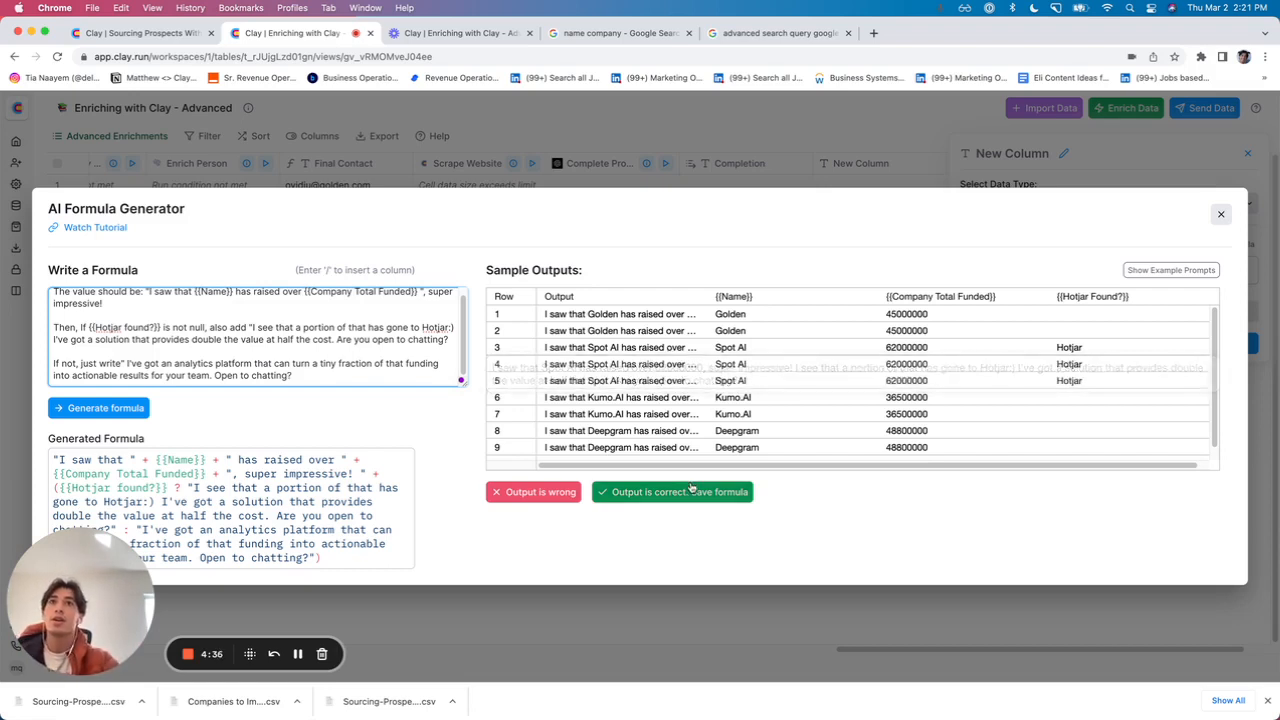
click(692, 491)
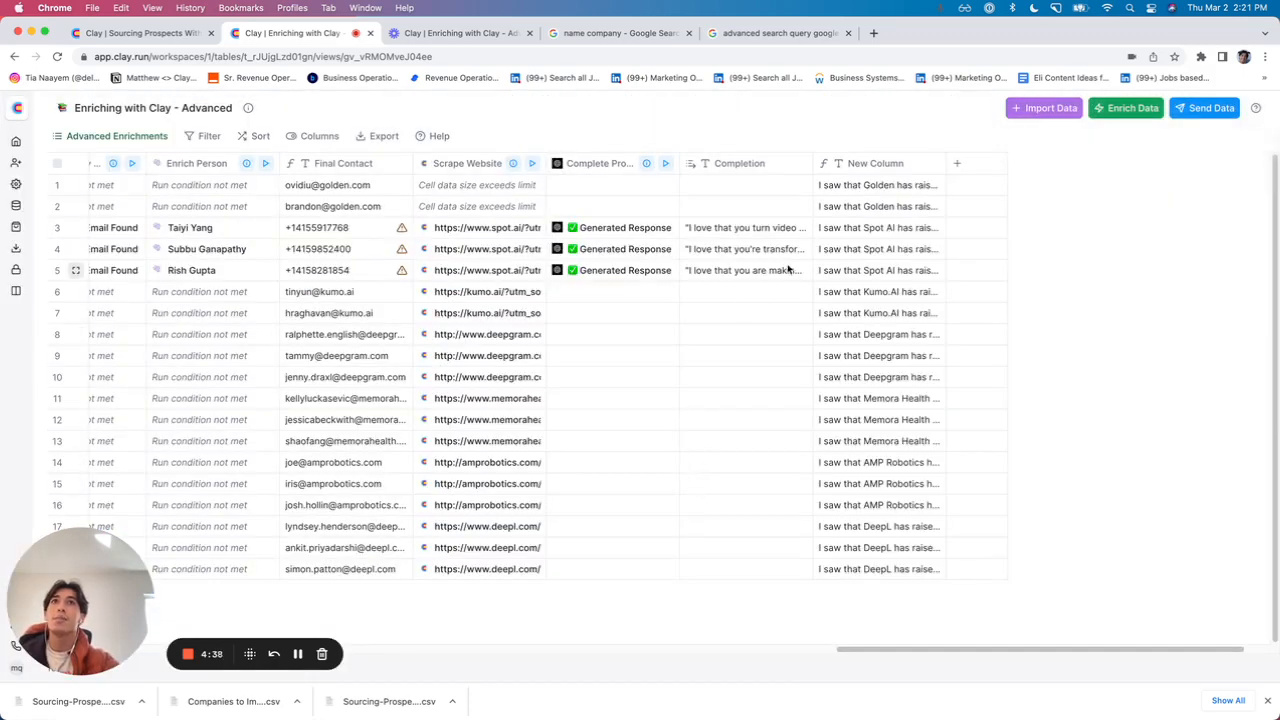
Examine the full generated message in row 4 of New Column, particularly how its funding amount is written.
click(908, 243)
double_click(908, 243)
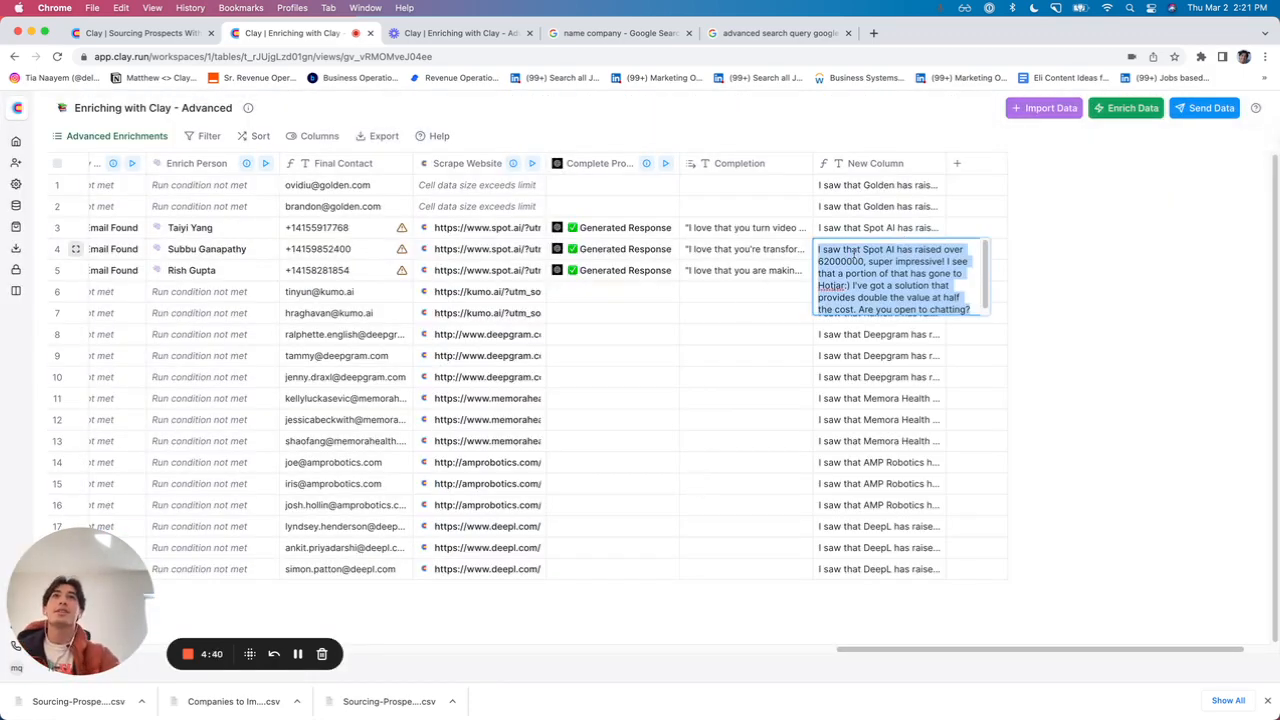
drag(865, 262, 824, 262)
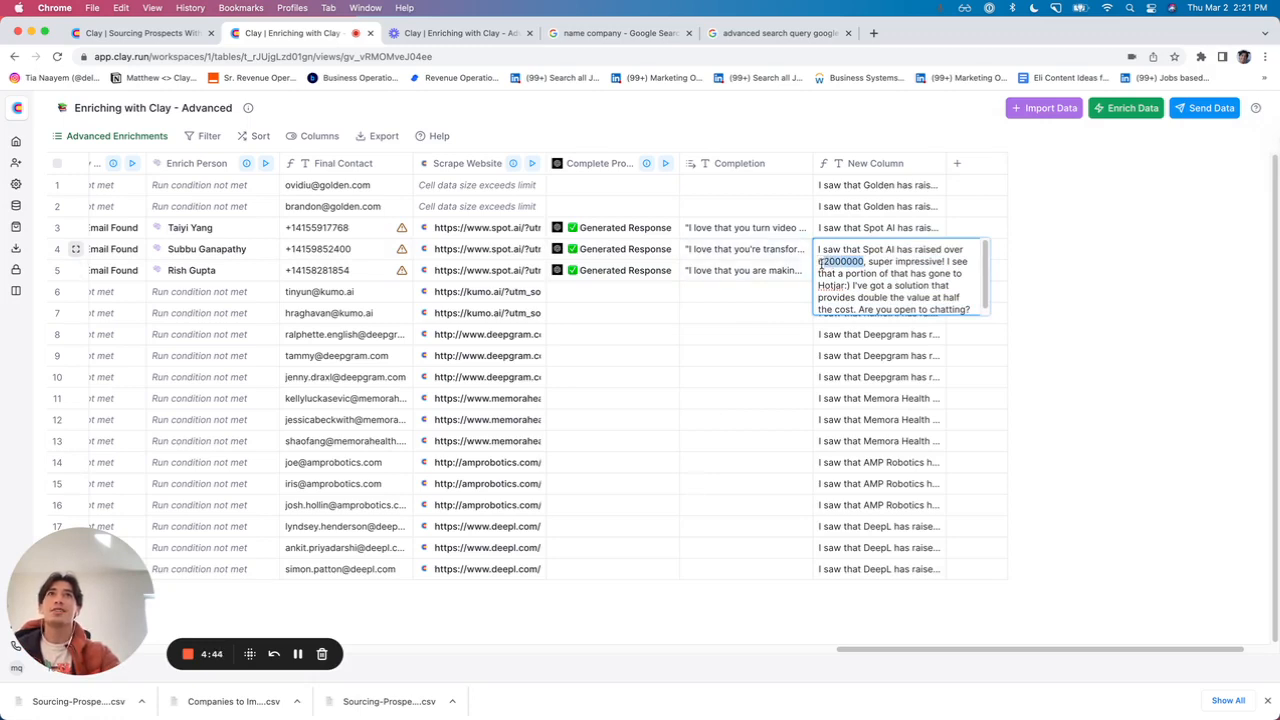
click(1095, 330)
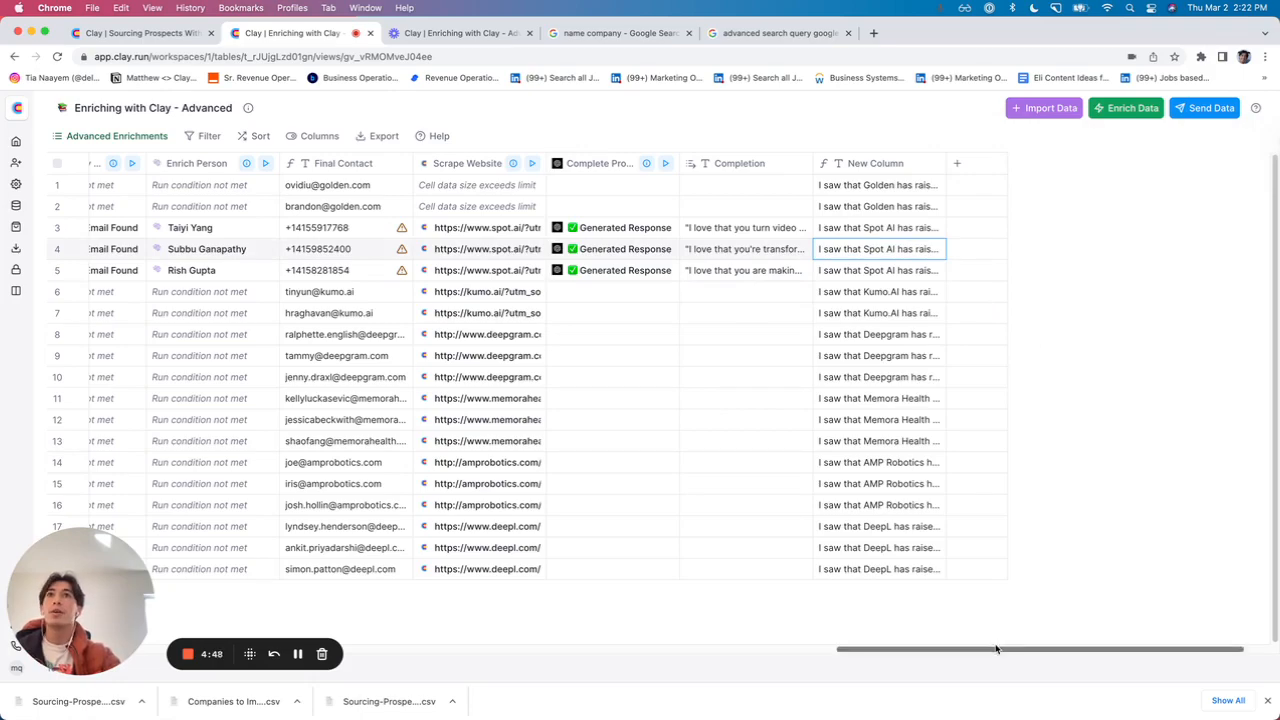
Add a text column at the end of the table and move it directly after Company Total Funded.
drag(994, 651, 659, 585)
scroll(600, 570, left, 10)
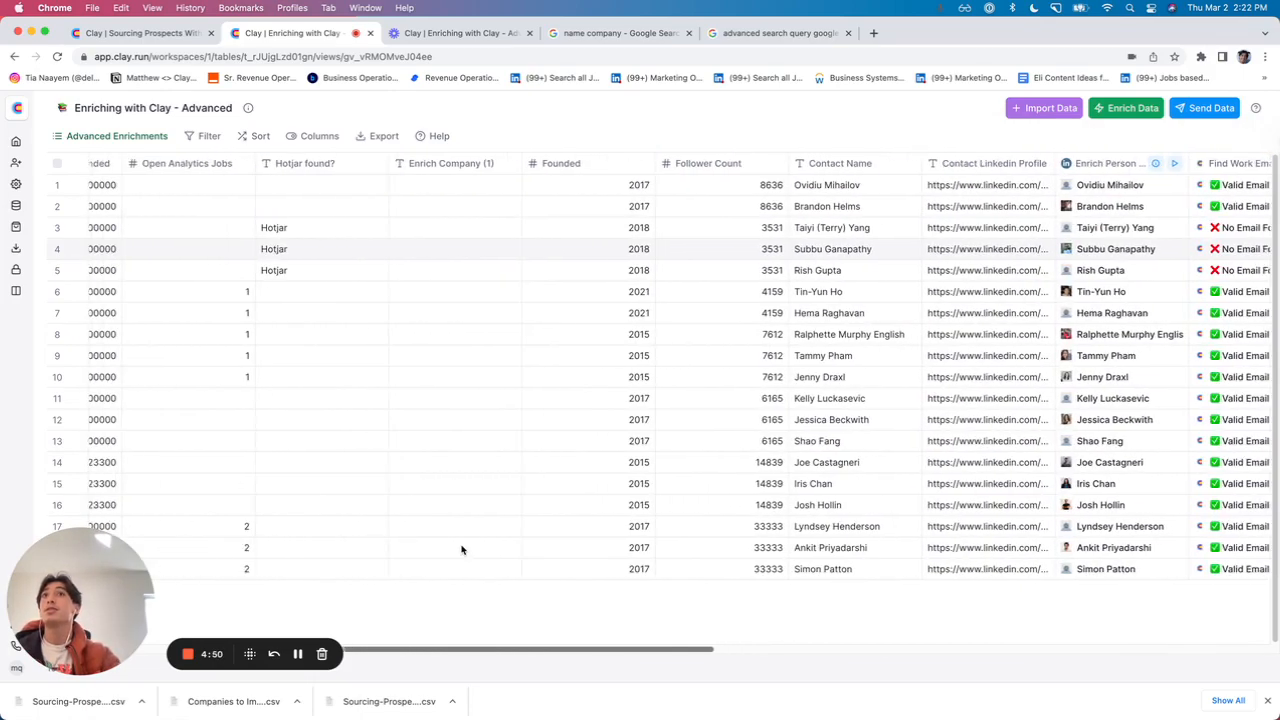
scroll(466, 548, right, 15)
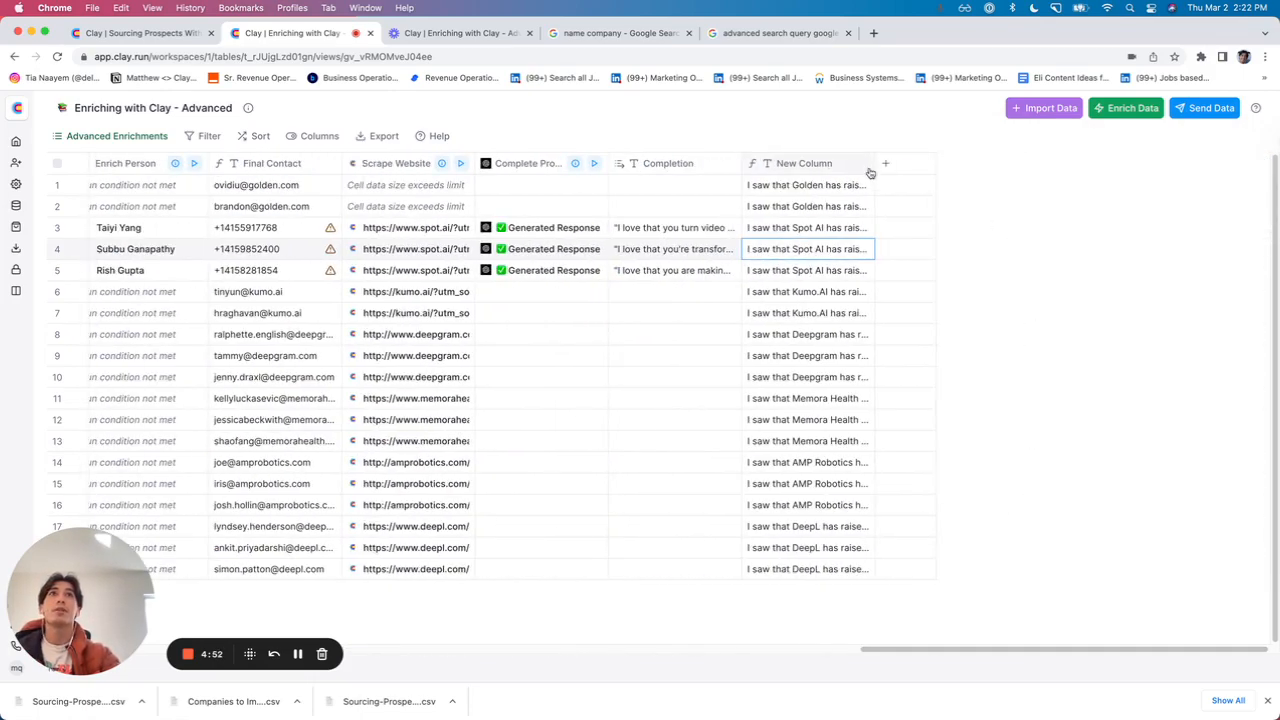
click(893, 166)
click(909, 264)
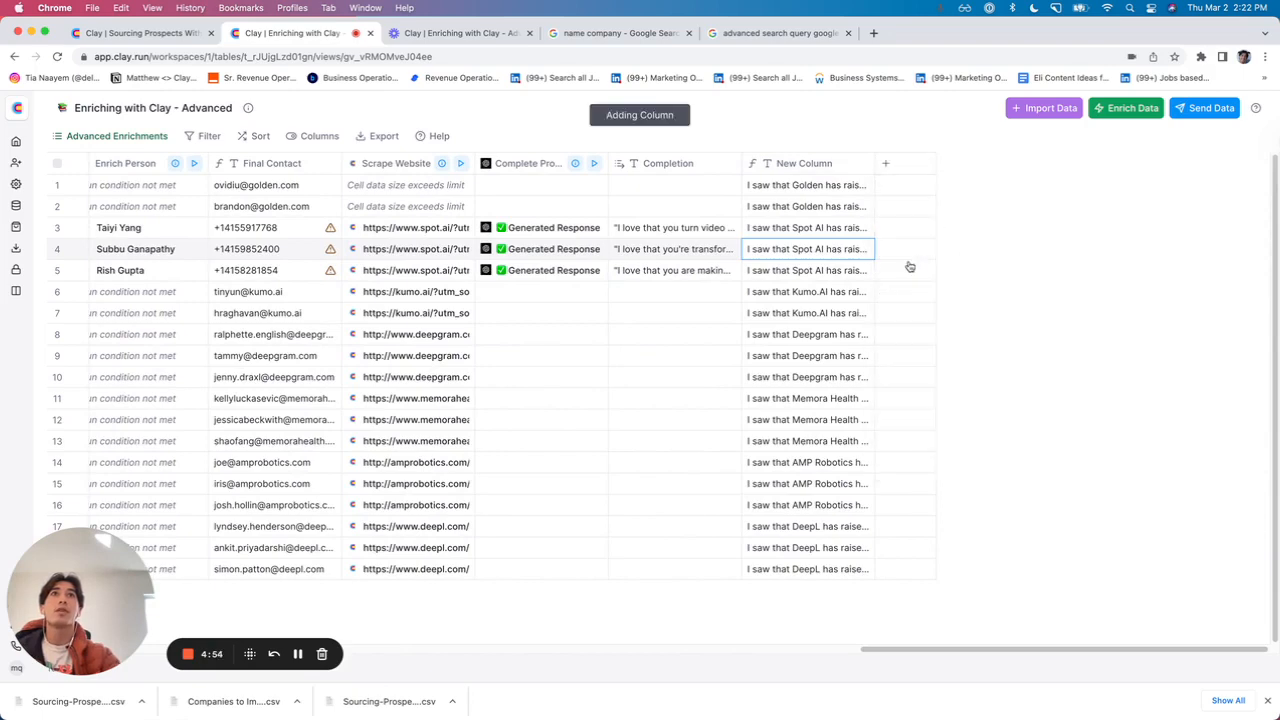
drag(960, 164, 772, 170)
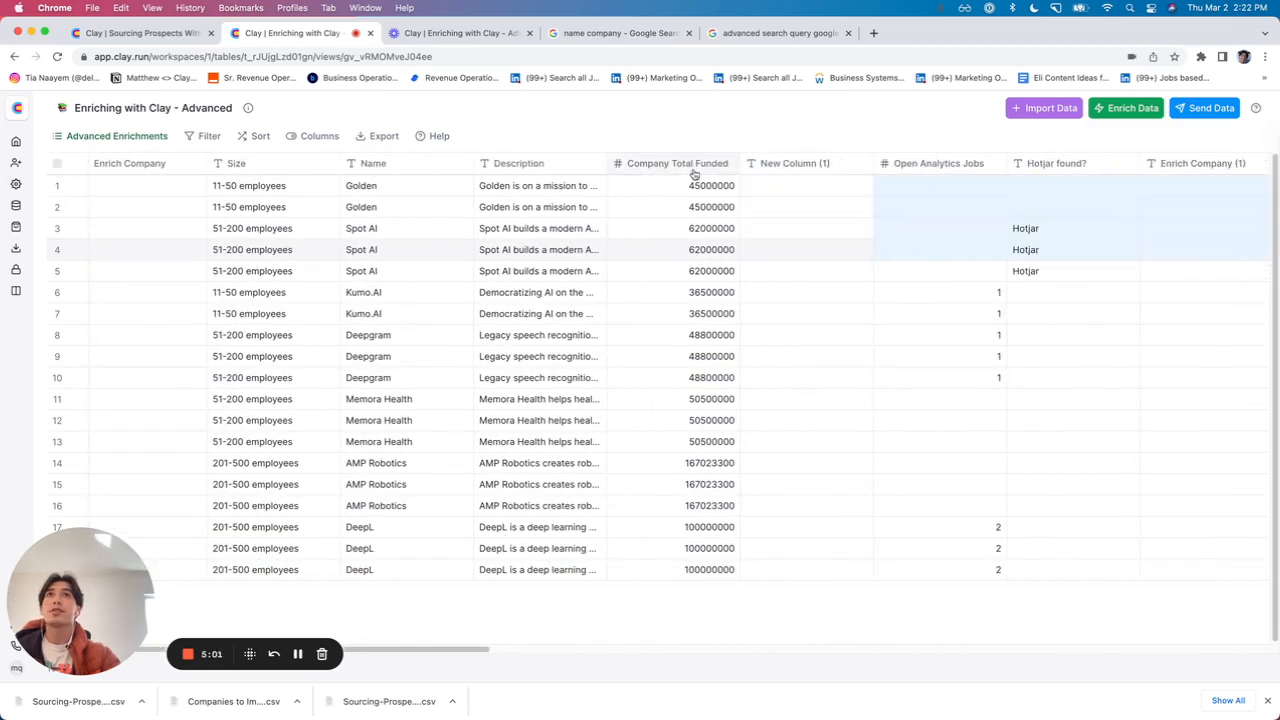
Open the settings of the new text column after Company Total Funded and start its AI Formula Generator.
click(829, 166)
click(872, 237)
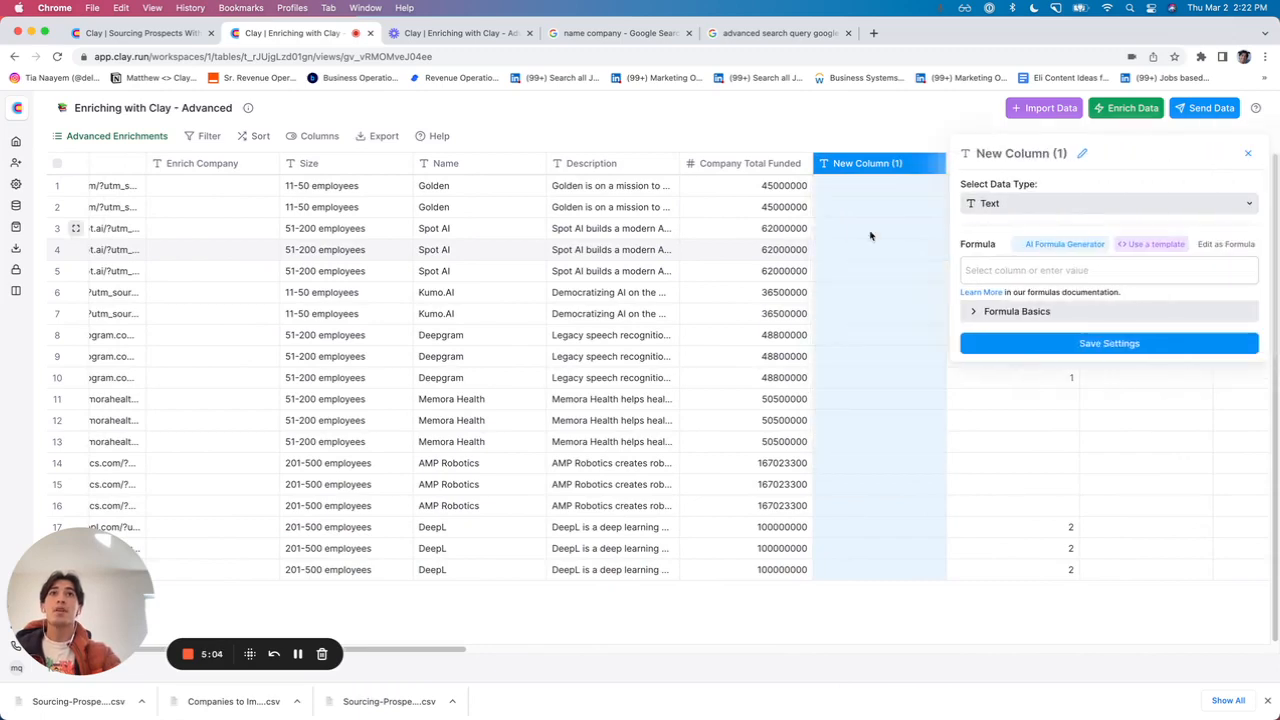
click(1080, 244)
click(416, 397)
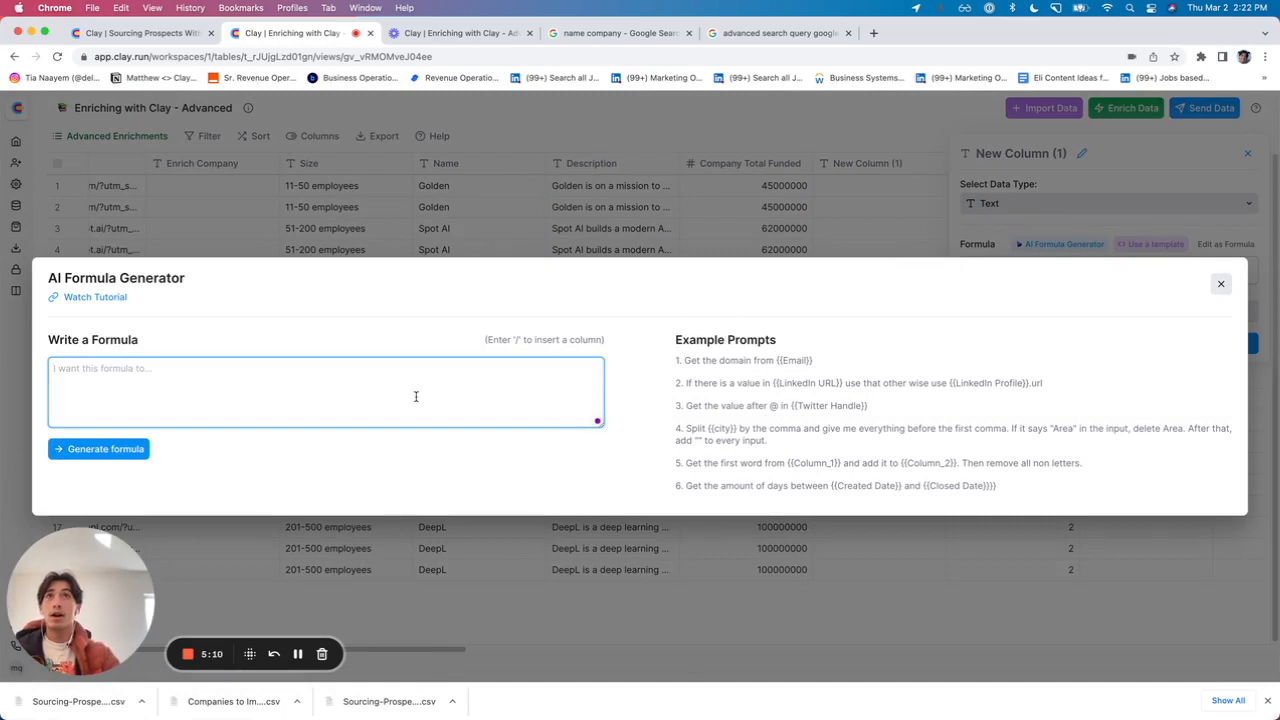
Begin the formula description with "take" followed by a reference to the Company Total Funded column.
text(take)
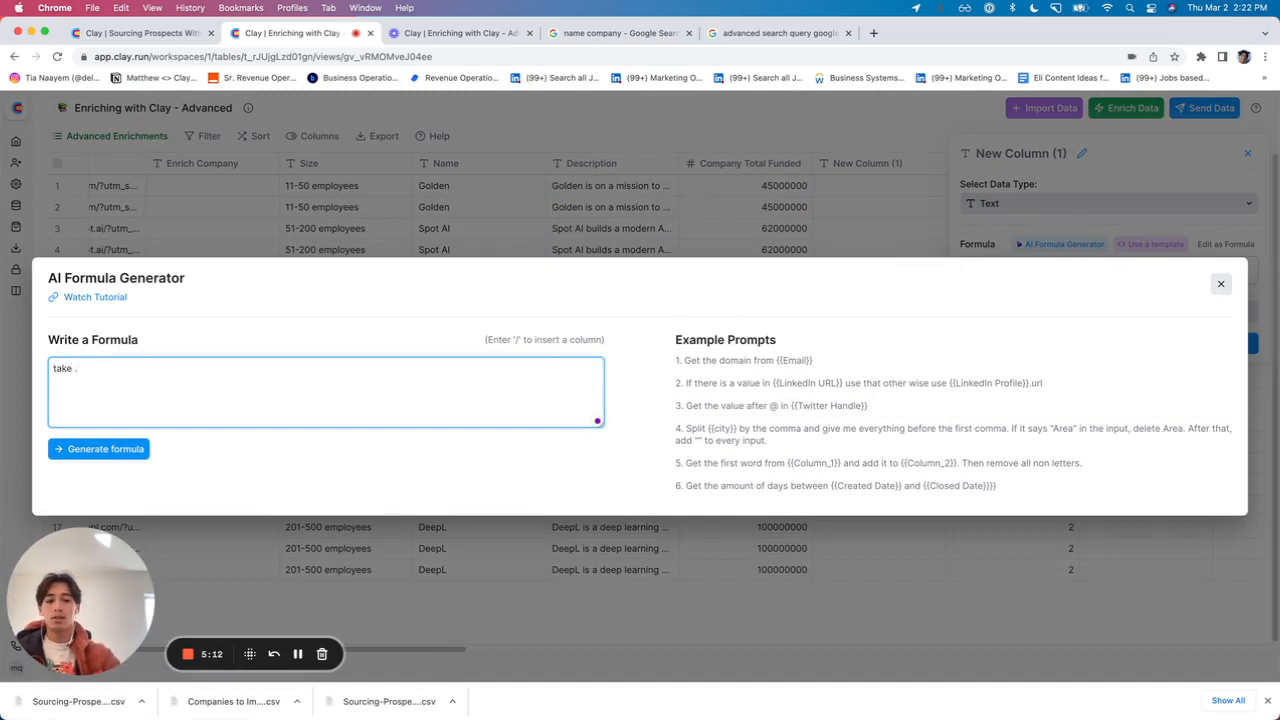
text( /)
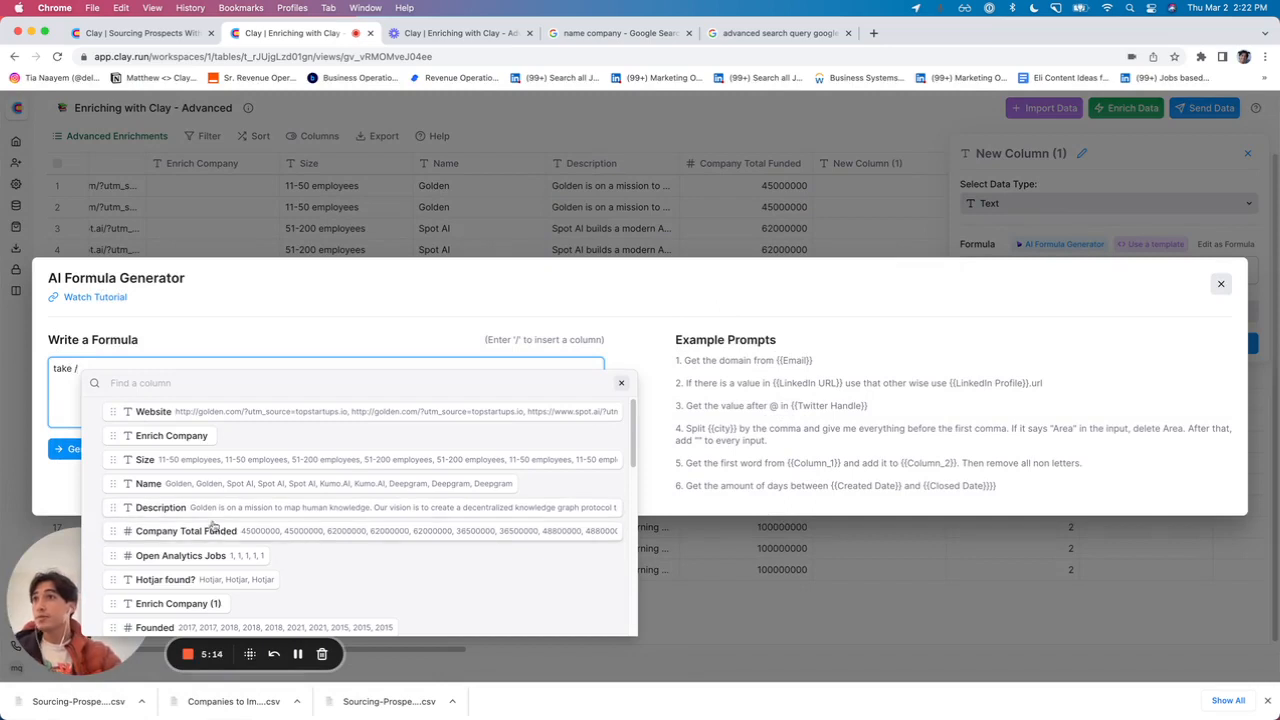
scroll(215, 540, down, 2)
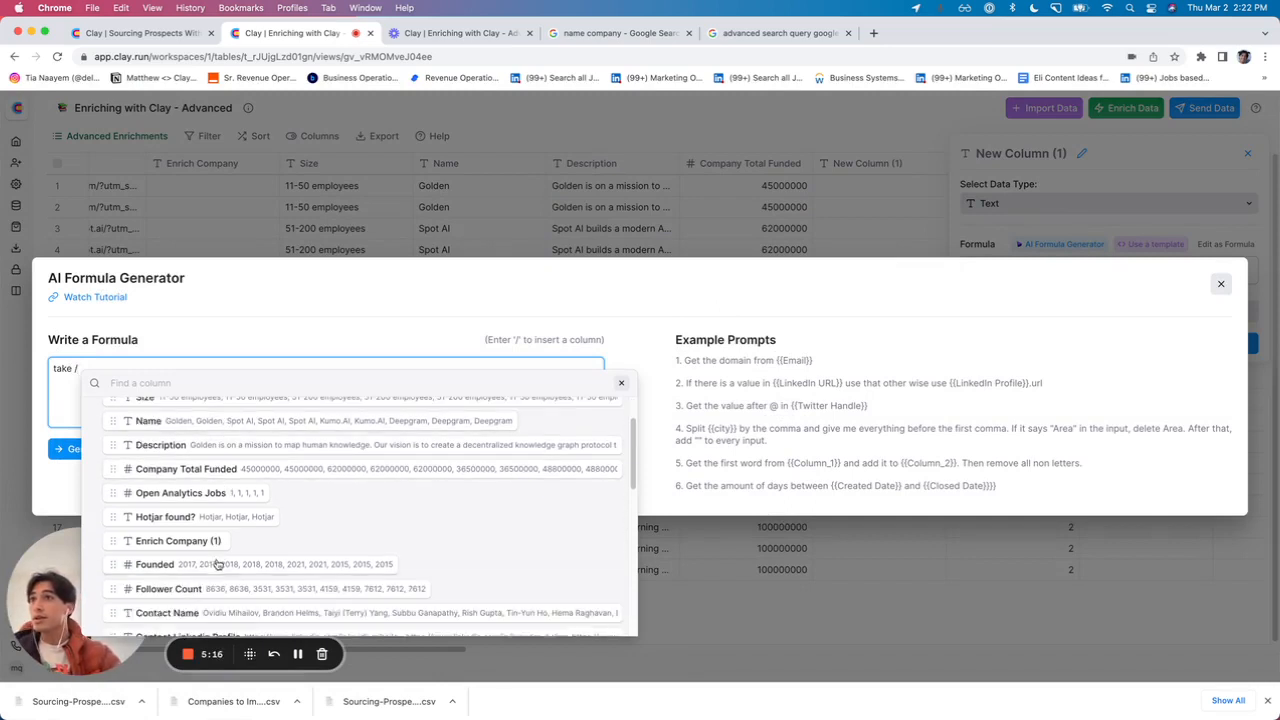
scroll(218, 560, down, 8)
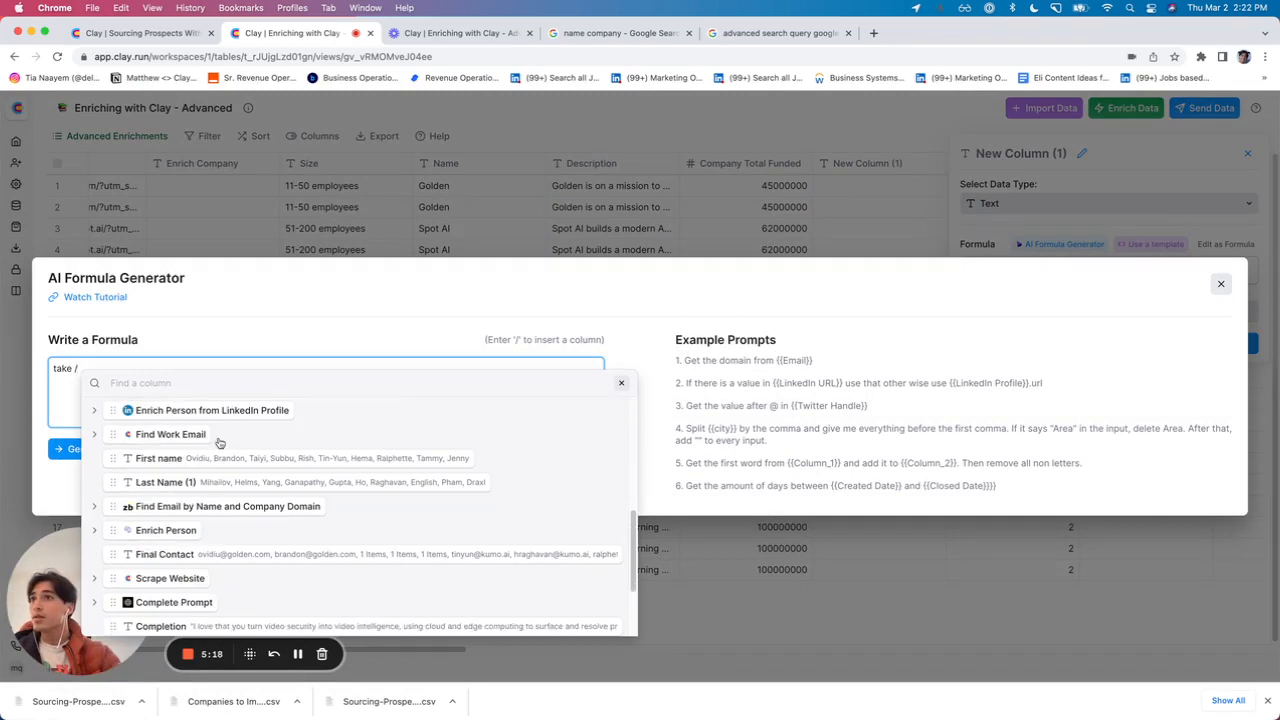
click(232, 381)
text(tot)
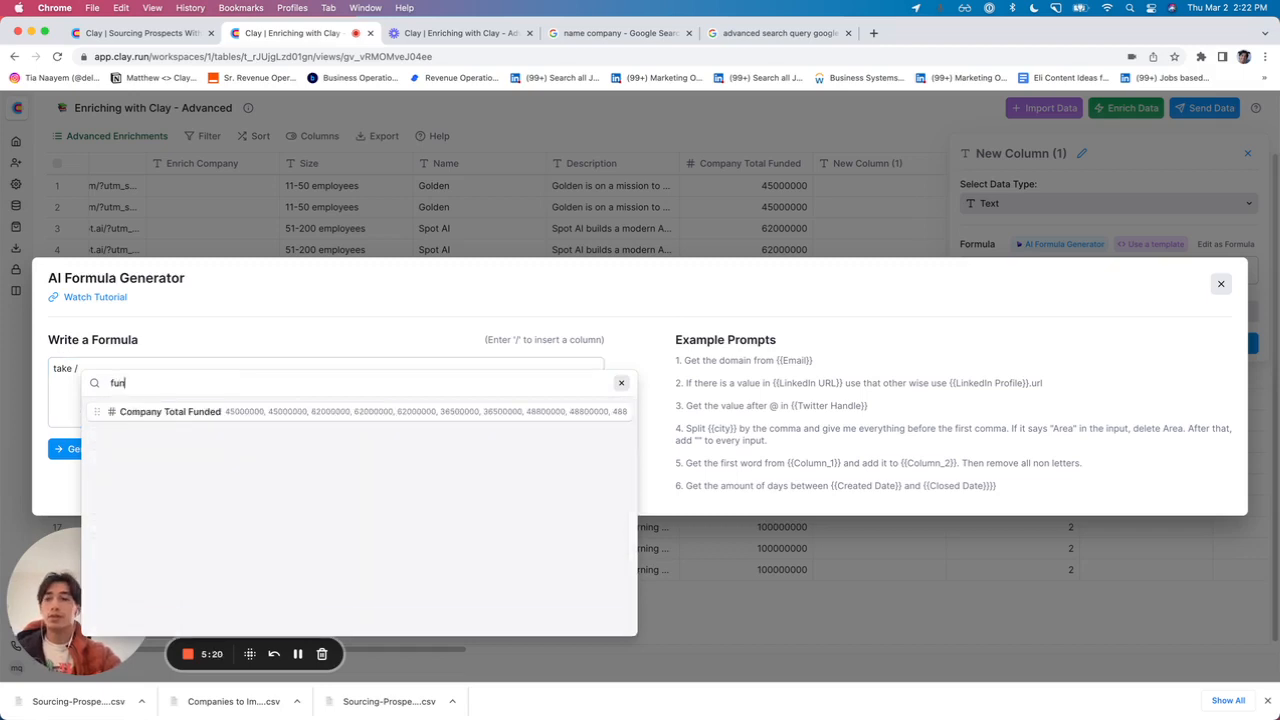
key(BackSpace)
key(BackSpace)
key(BackSpace)
text(funded)
click(234, 435)
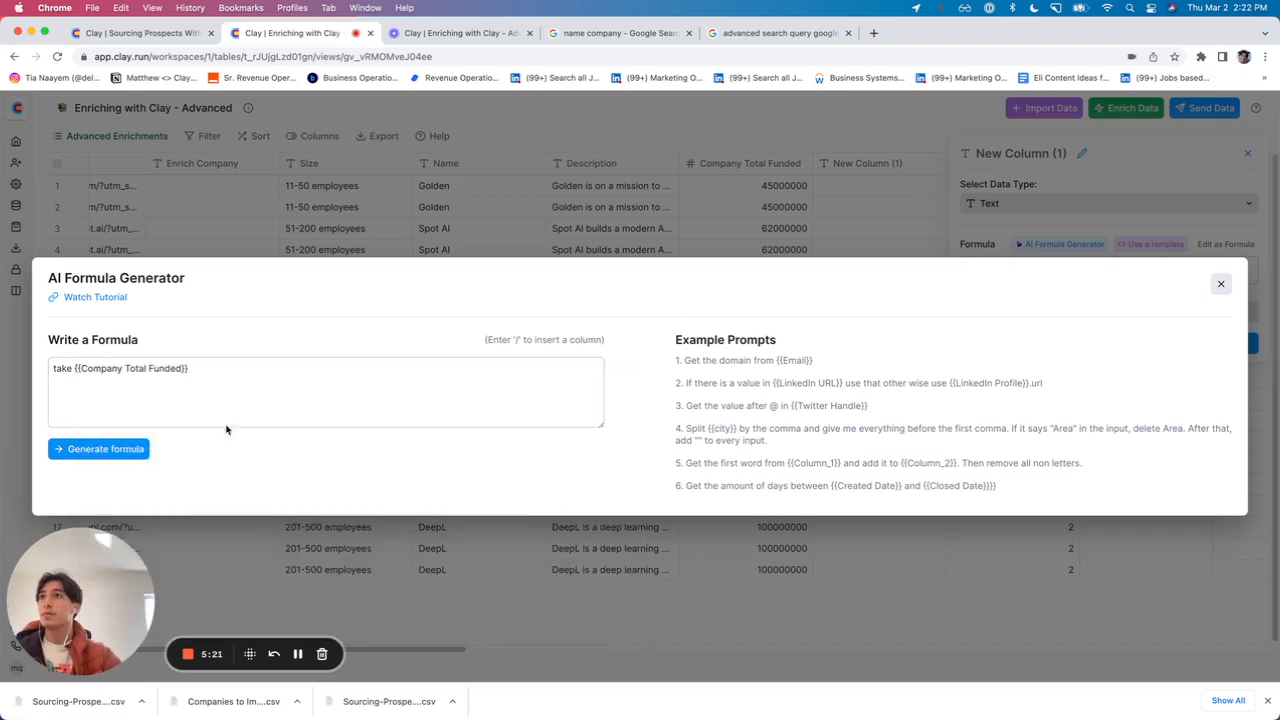
Complete the description with 'and replace "000000" with "M"' and generate the formula.
click(226, 368)
text(and replace)
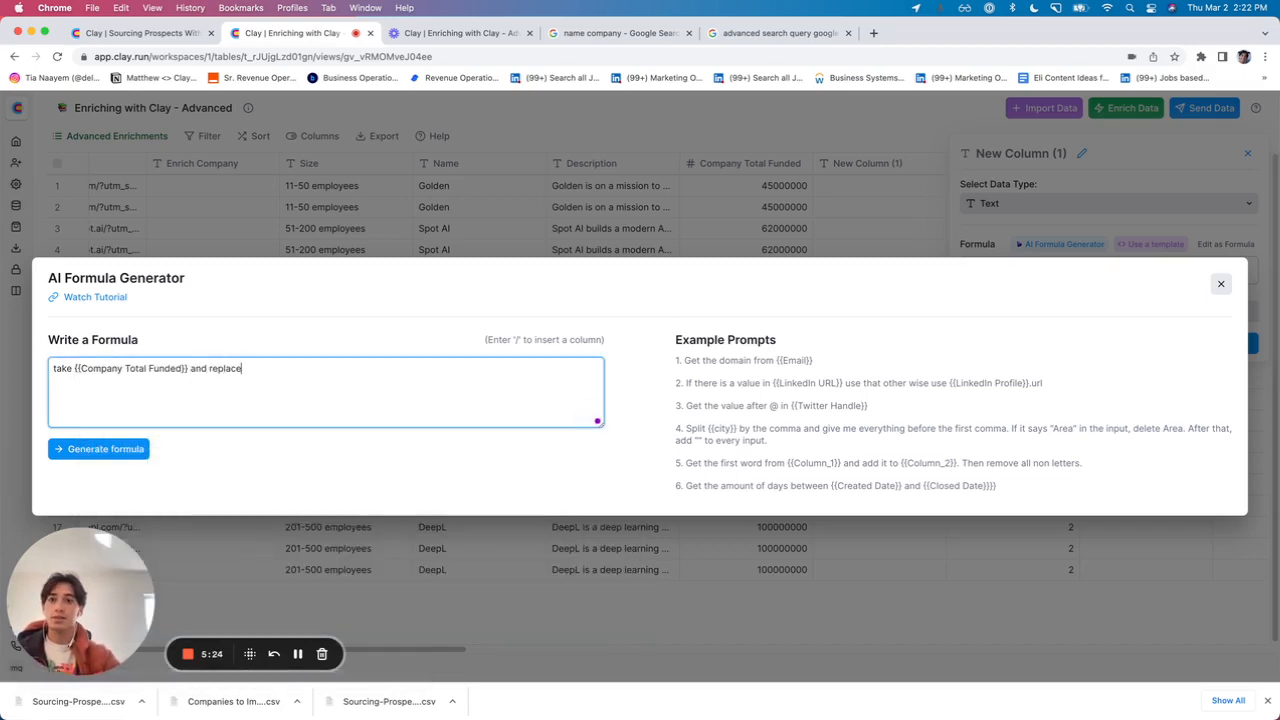
text( "0)
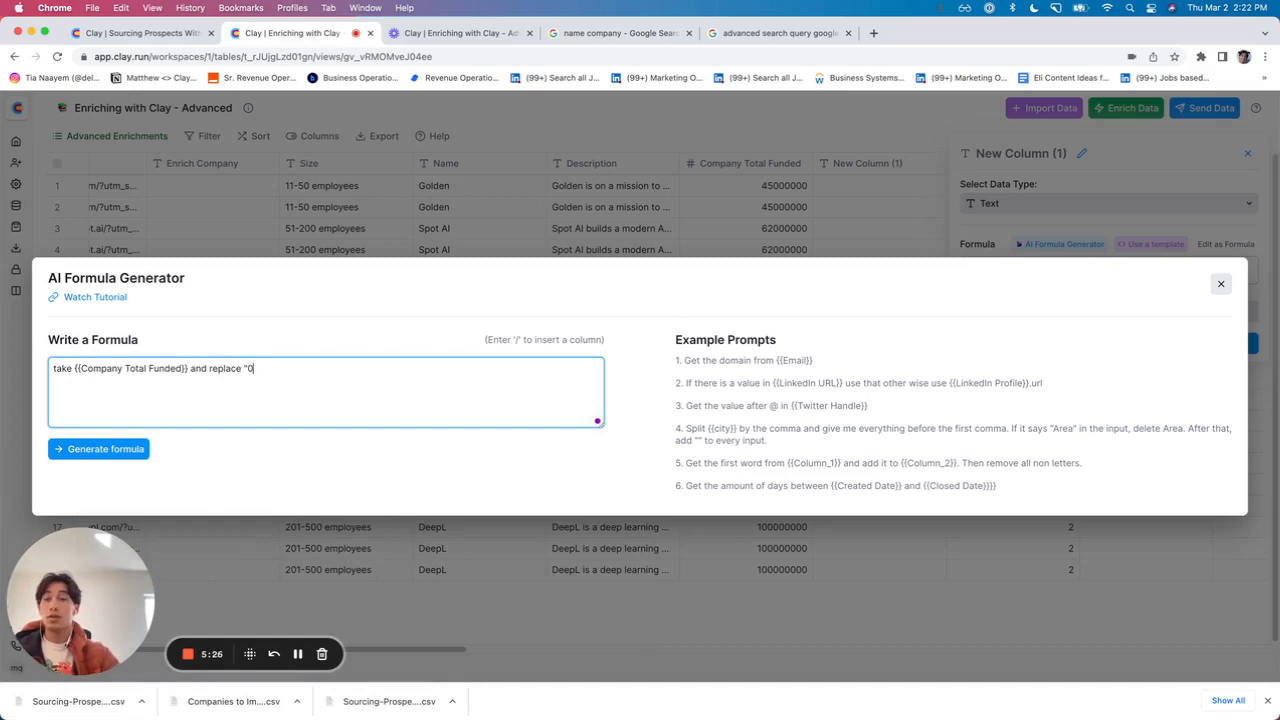
text(00000)
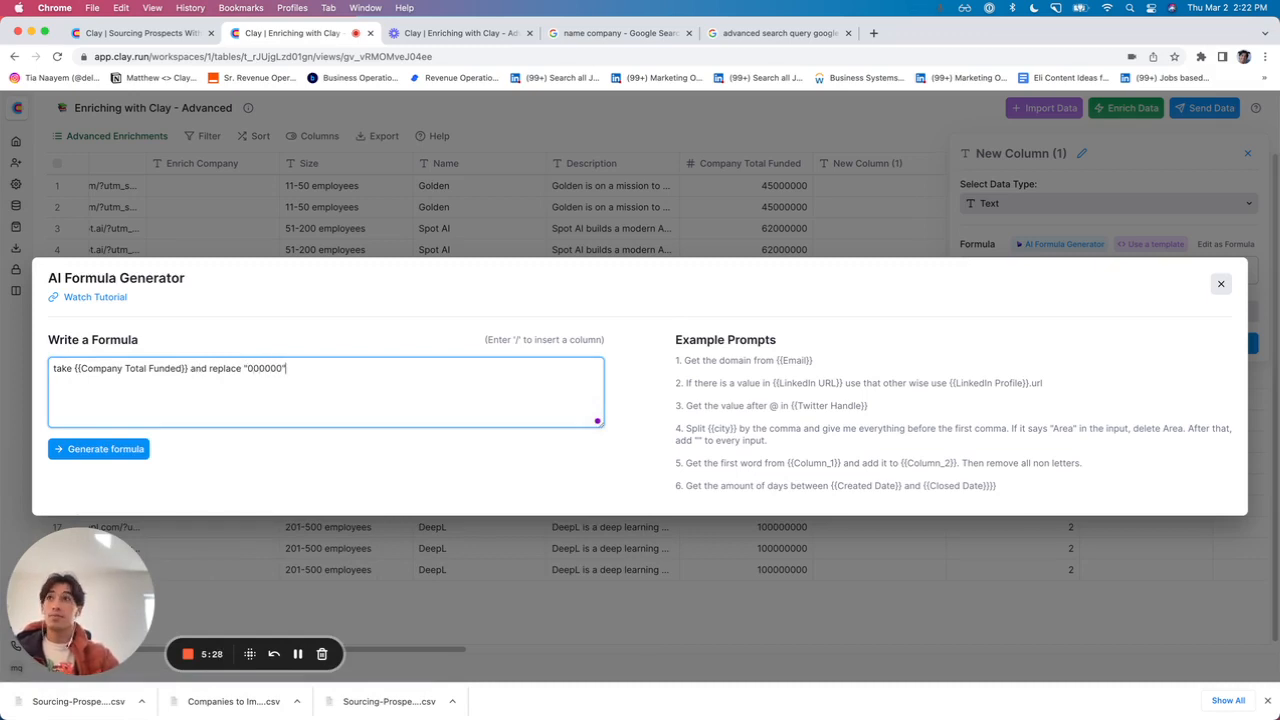
text(" with M")
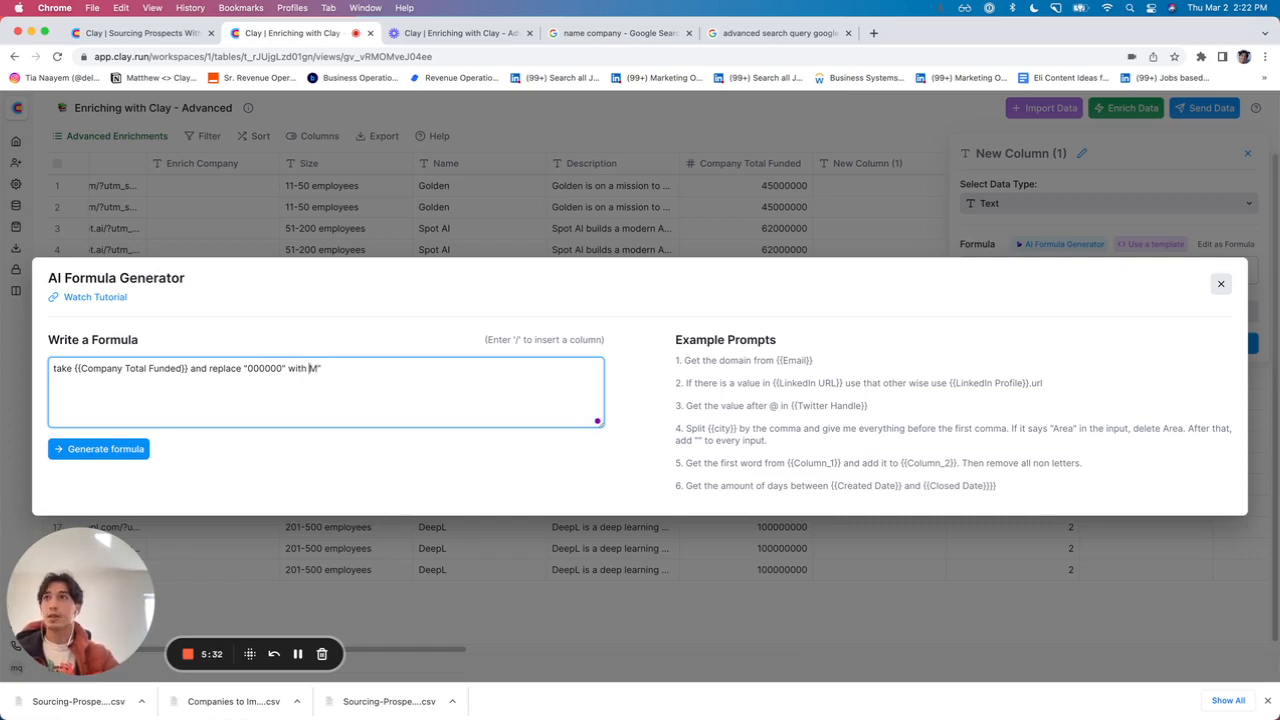
key(Return)
text(")
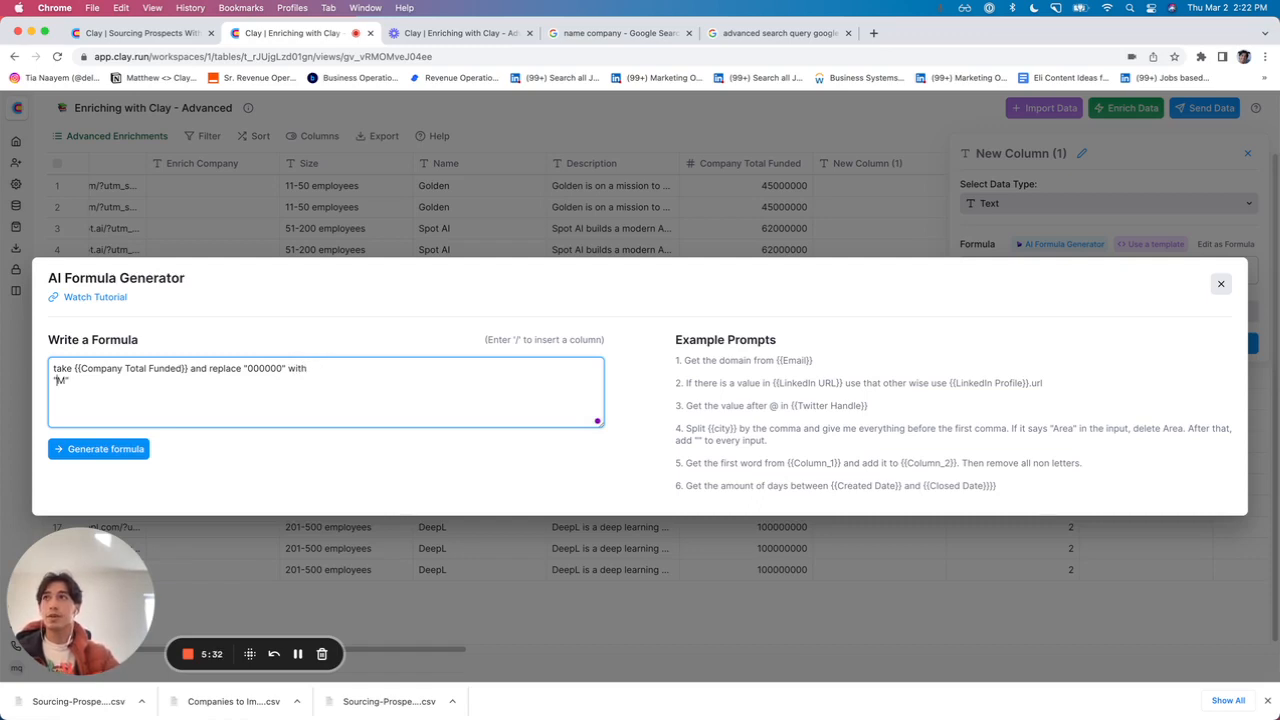
click(120, 448)
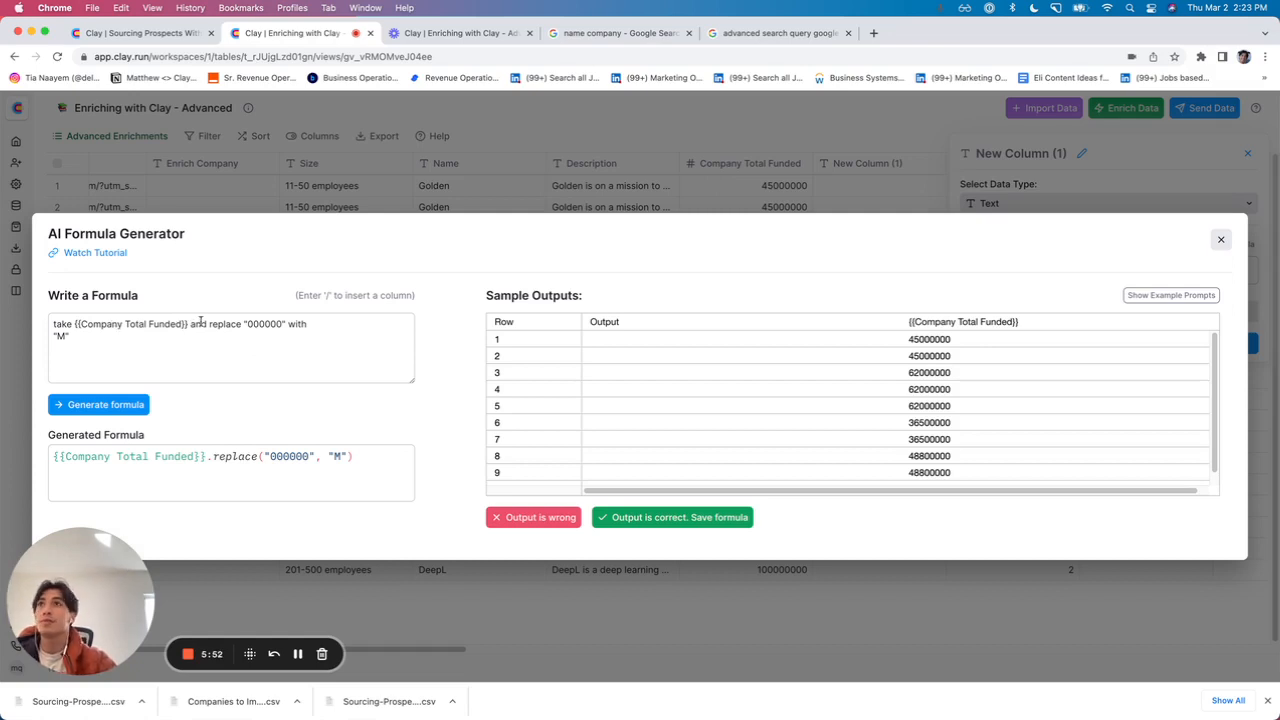
Insert ", turn that into text," after {{Company Total Funded}} in the description and regenerate the formula.
click(190, 330)
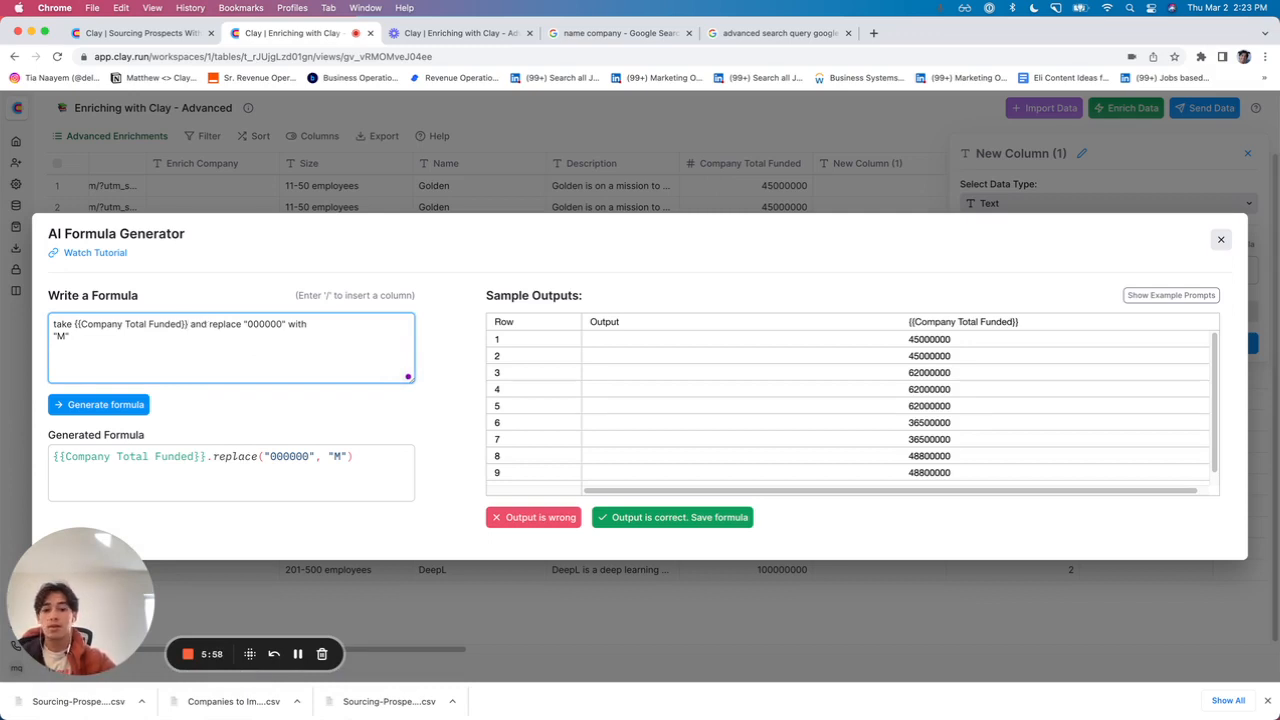
text(, turn that it)
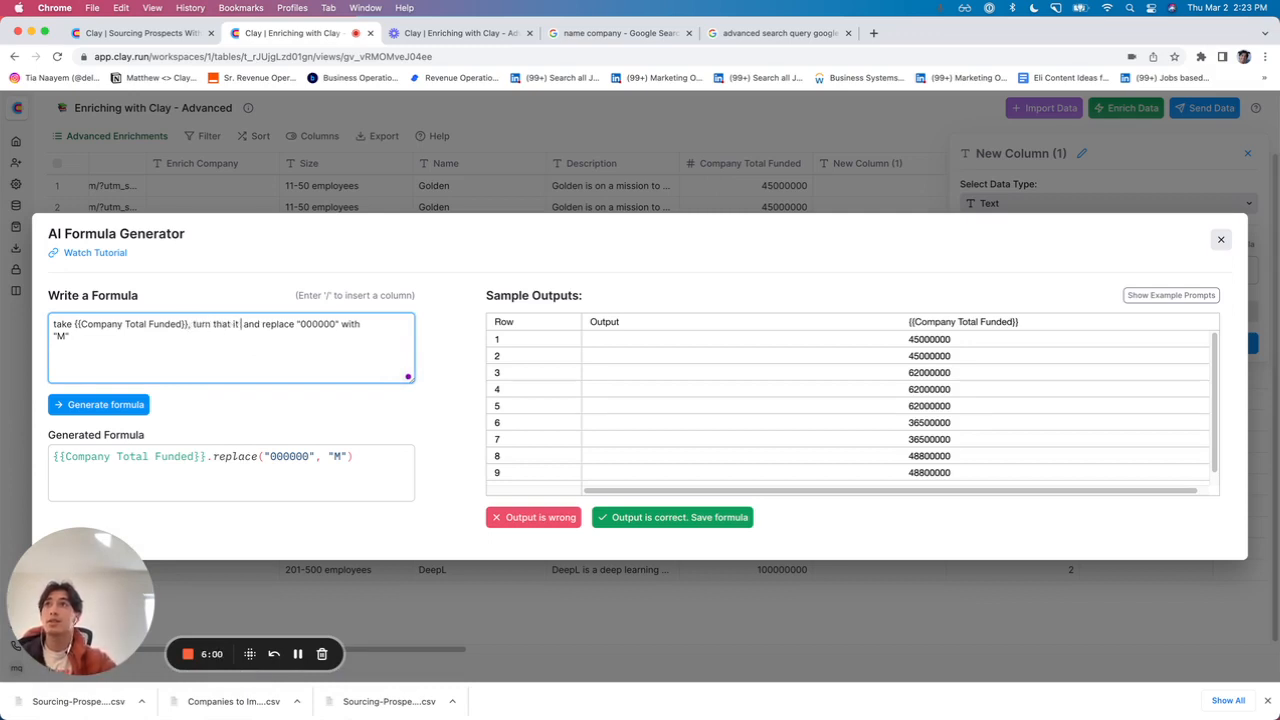
text(nto text,)
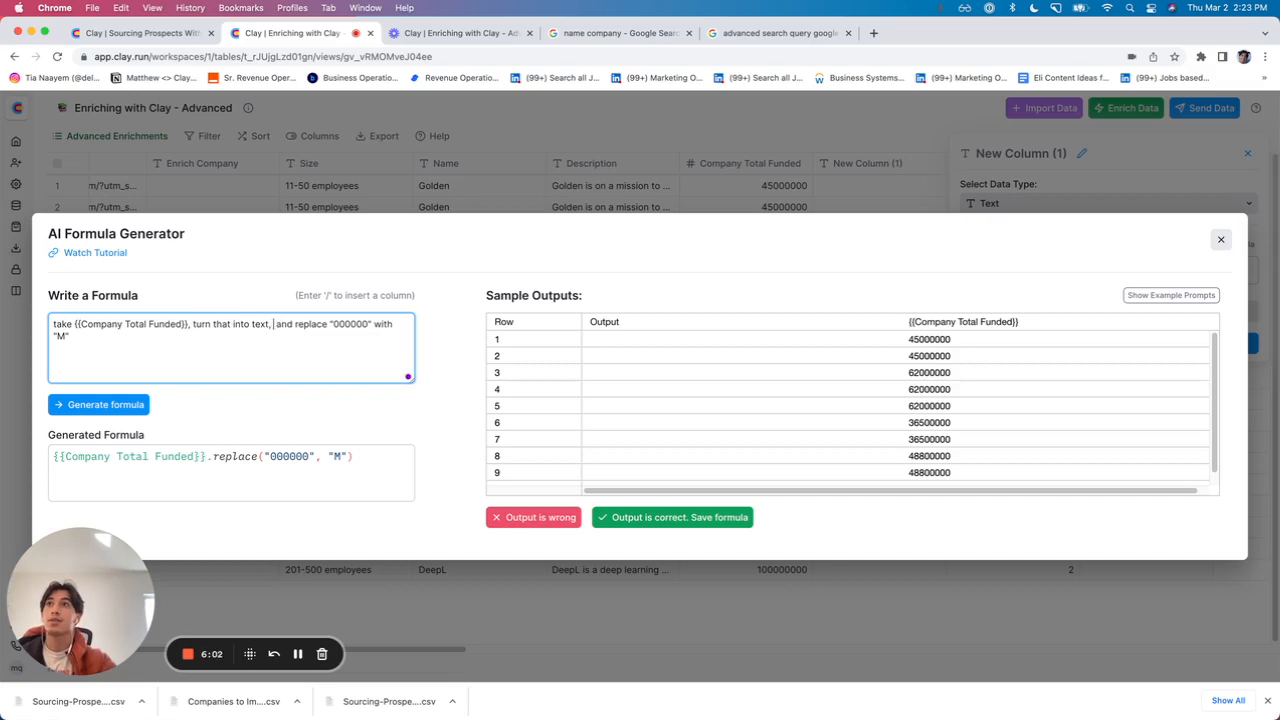
key(BackSpace)
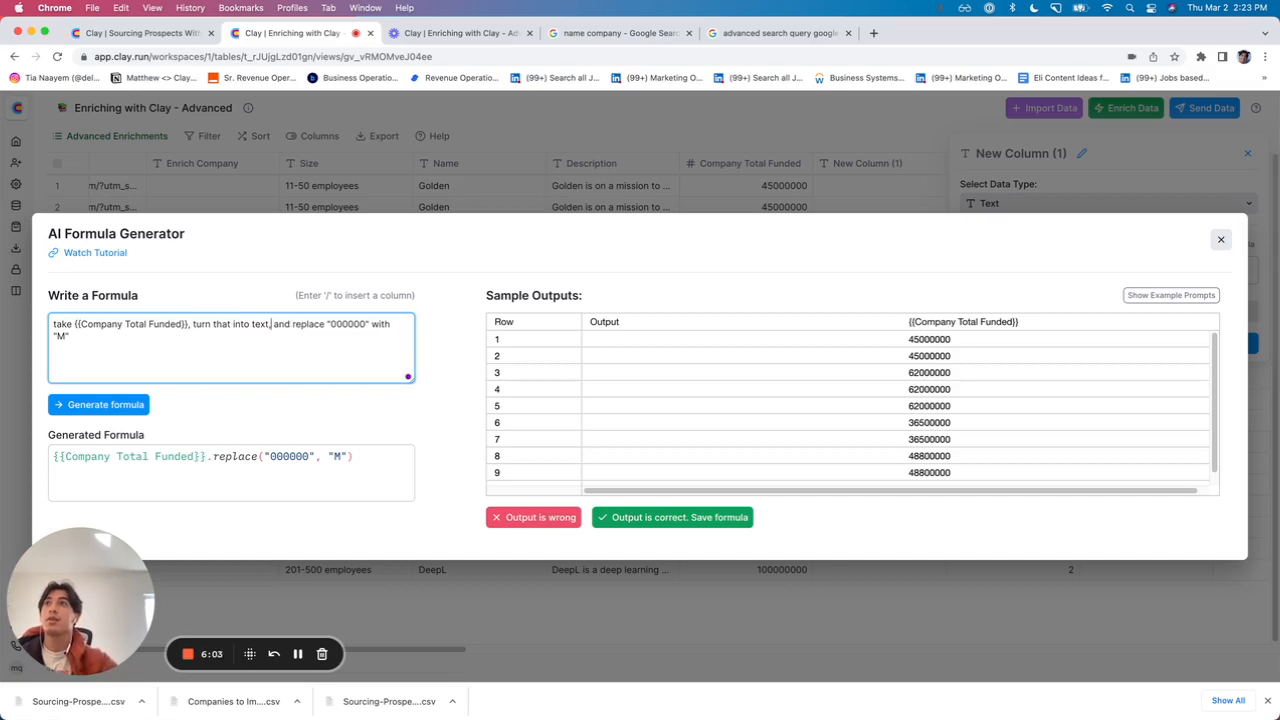
click(105, 404)
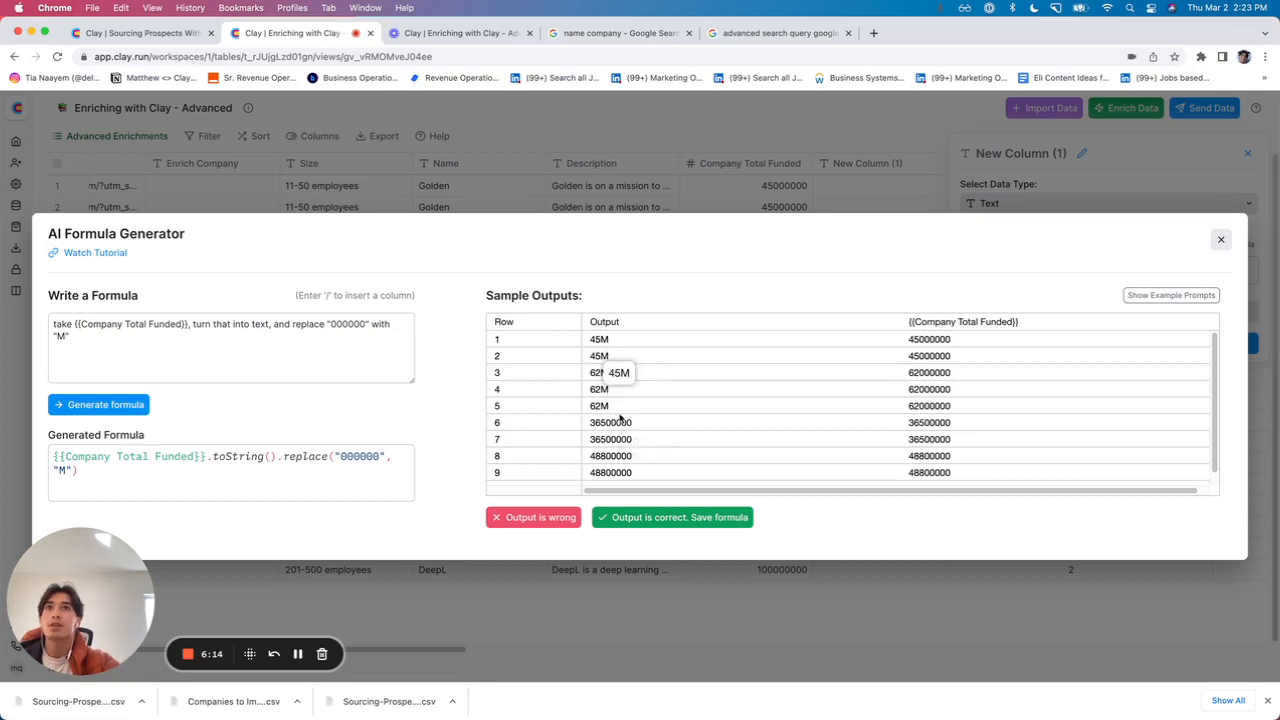
Append '. Also starting from the right, add a "," between every group of 3 characters.' to the description and regenerate the formula.
click(213, 334)
text(. Al)
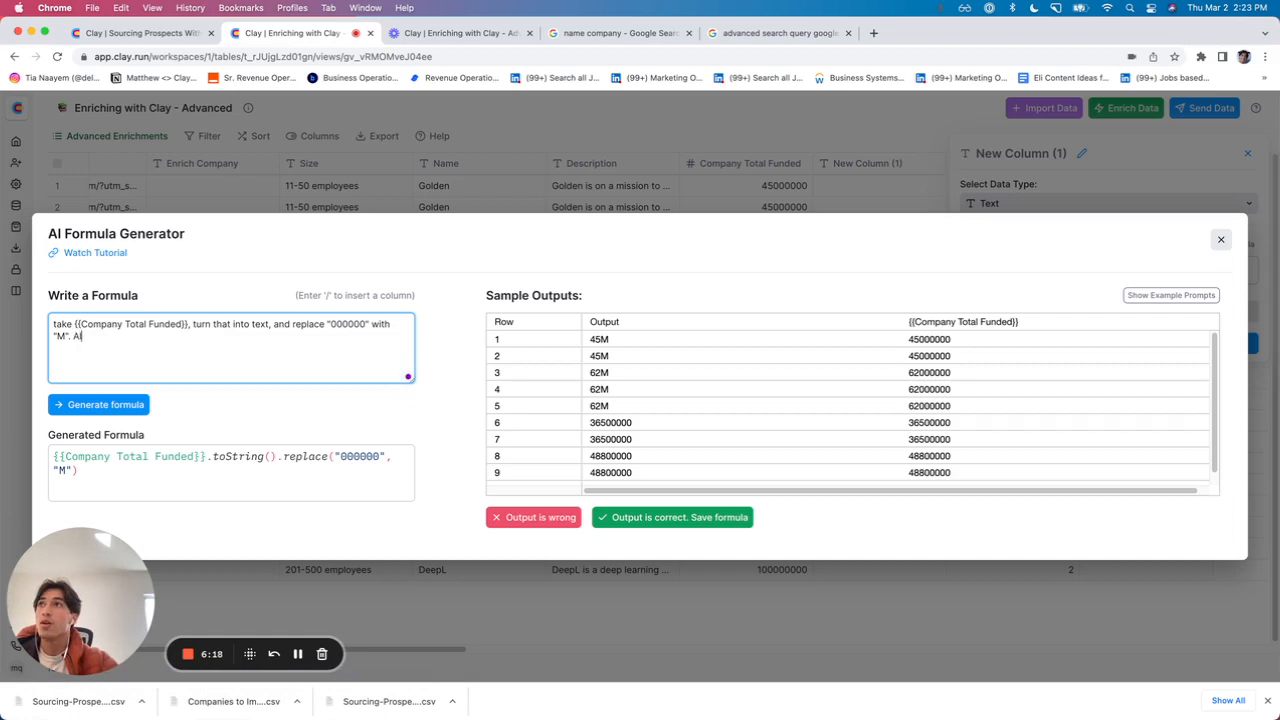
text(so startin)
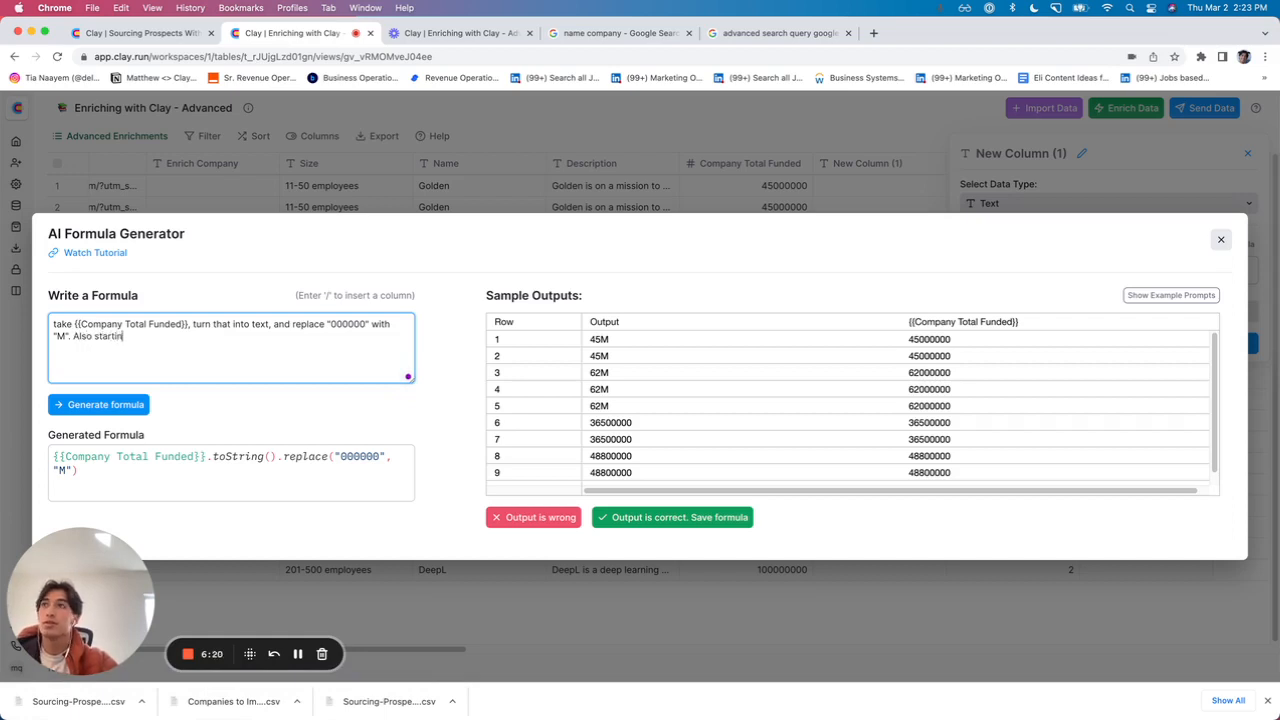
text(g from the right)
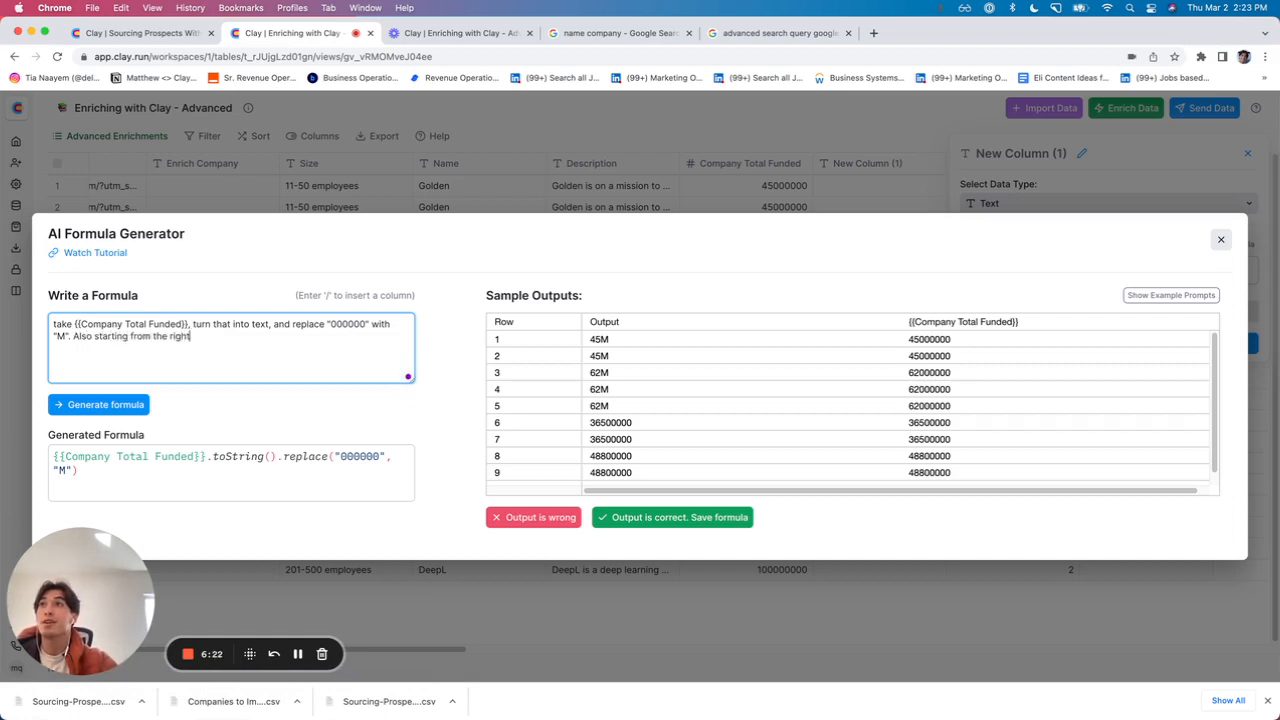
text(, add a ",)
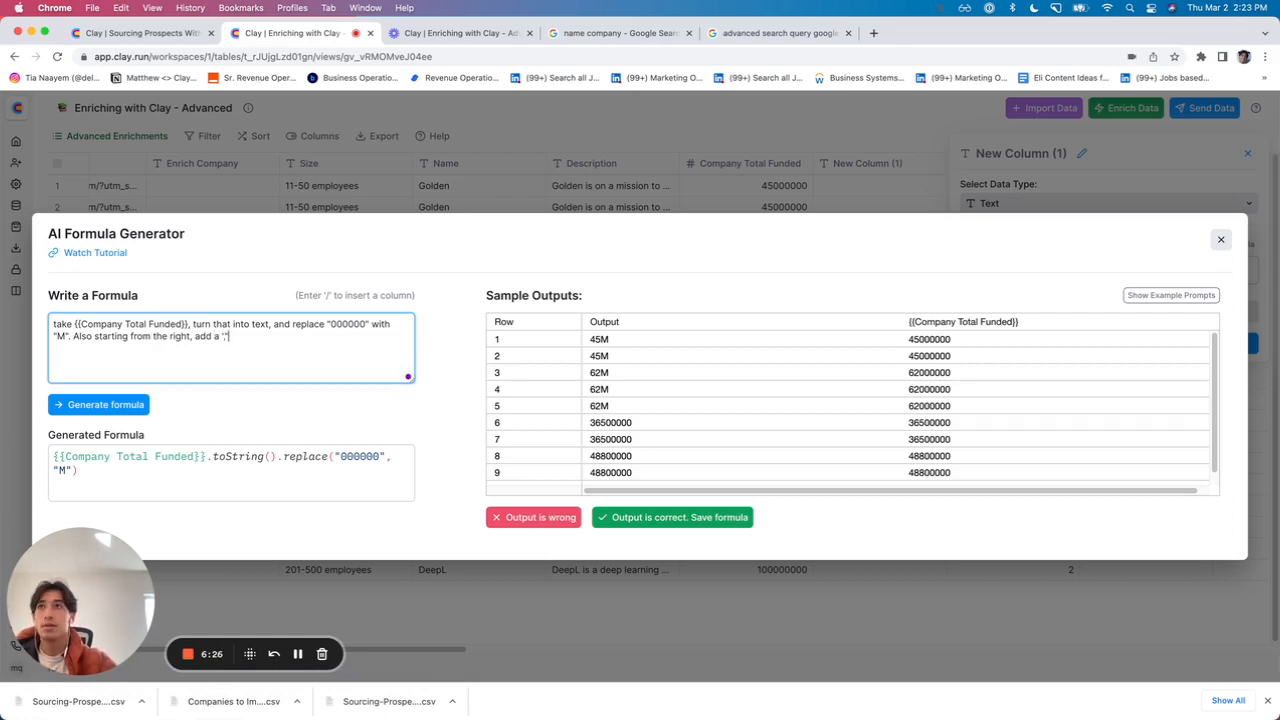
text(" between)
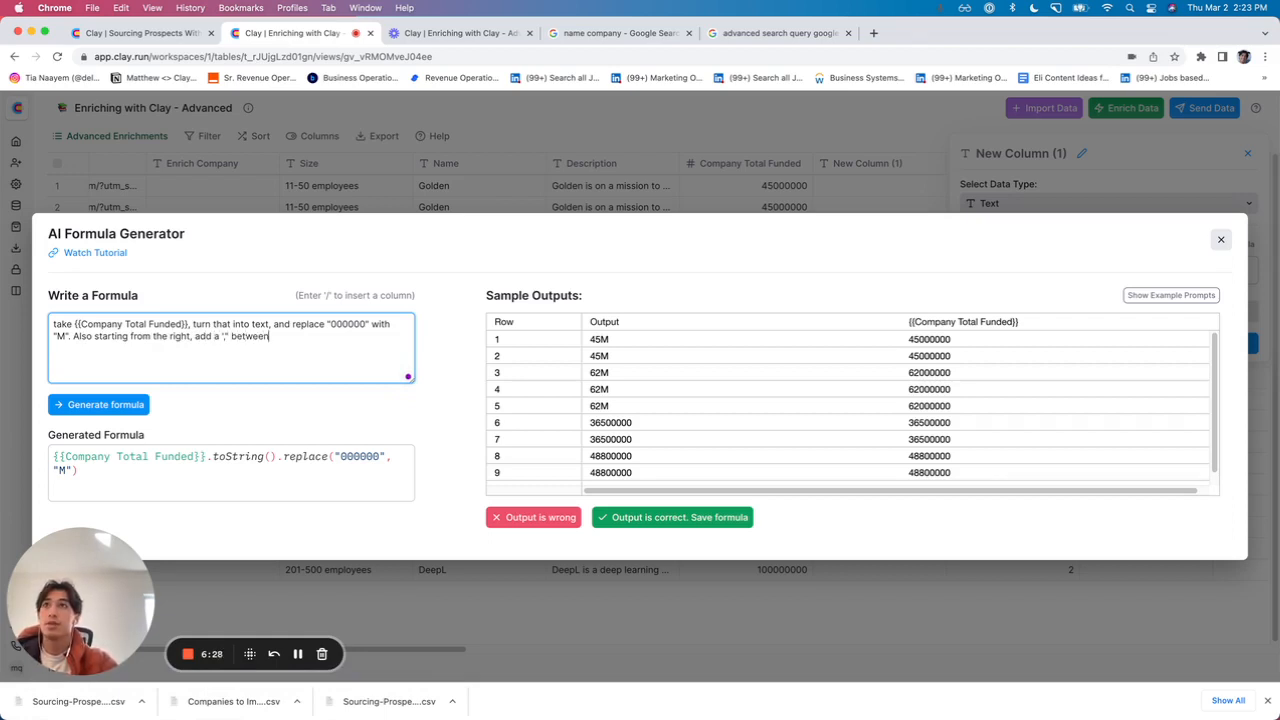
text( every group of 3 characters.)
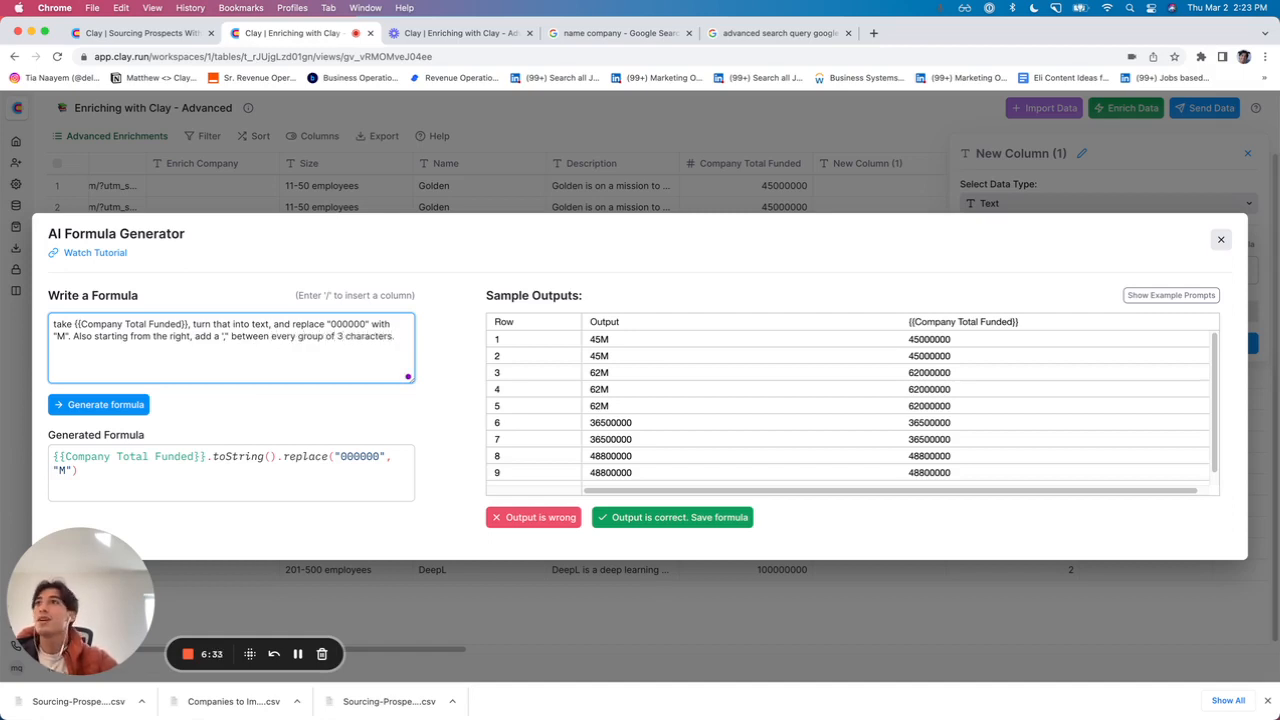
click(106, 404)
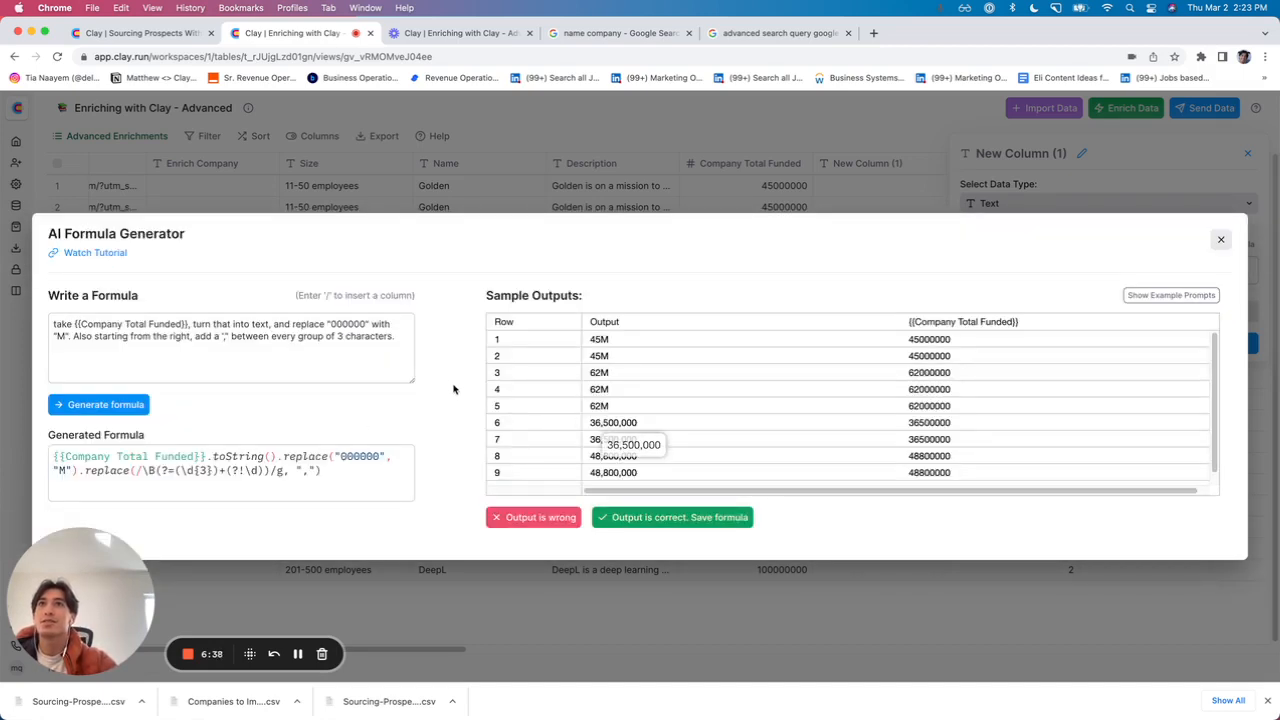
Append 'Finally put a "$" in front' to the description, regenerate the formula and save it to the column.
click(401, 341)
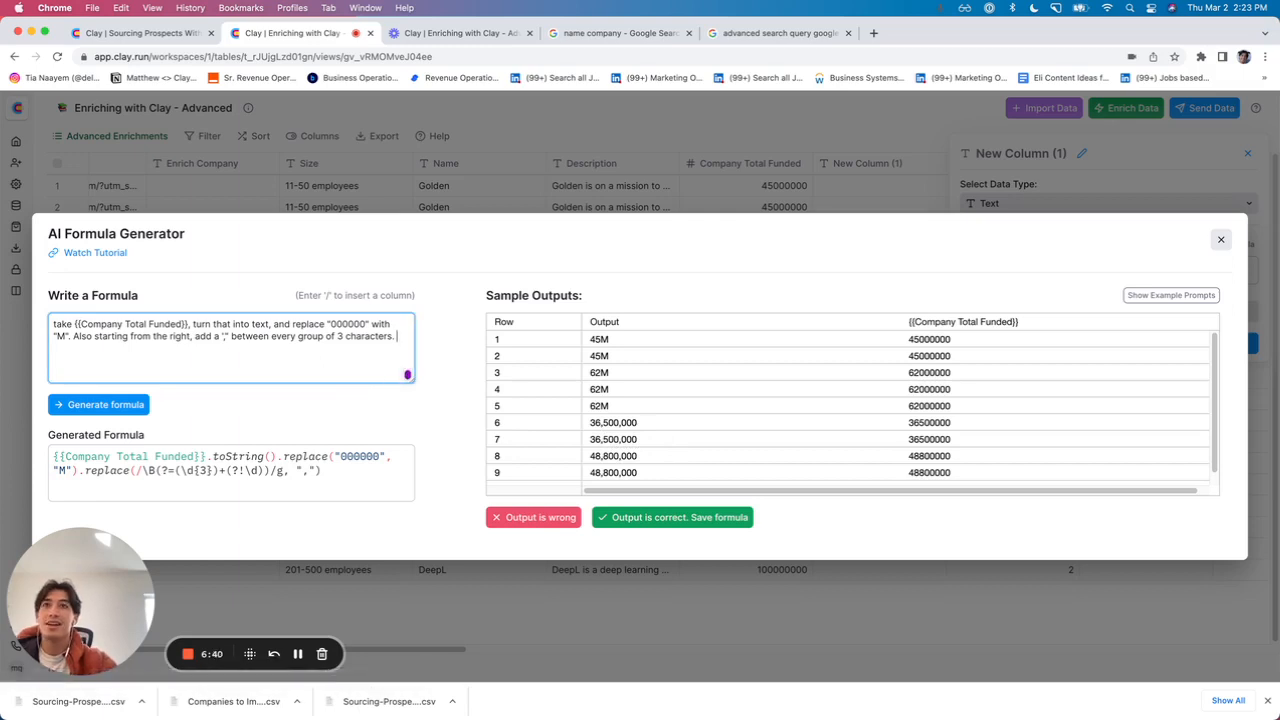
text(Finally put )
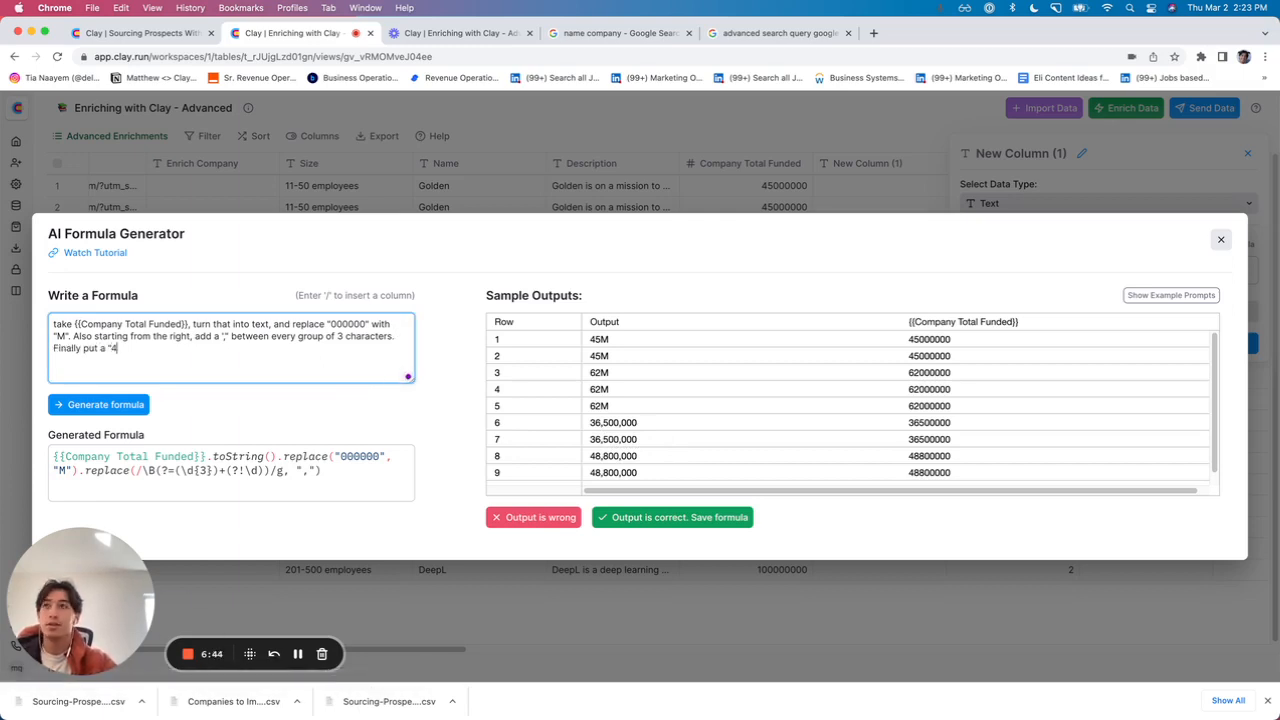
text(a "$" in f)
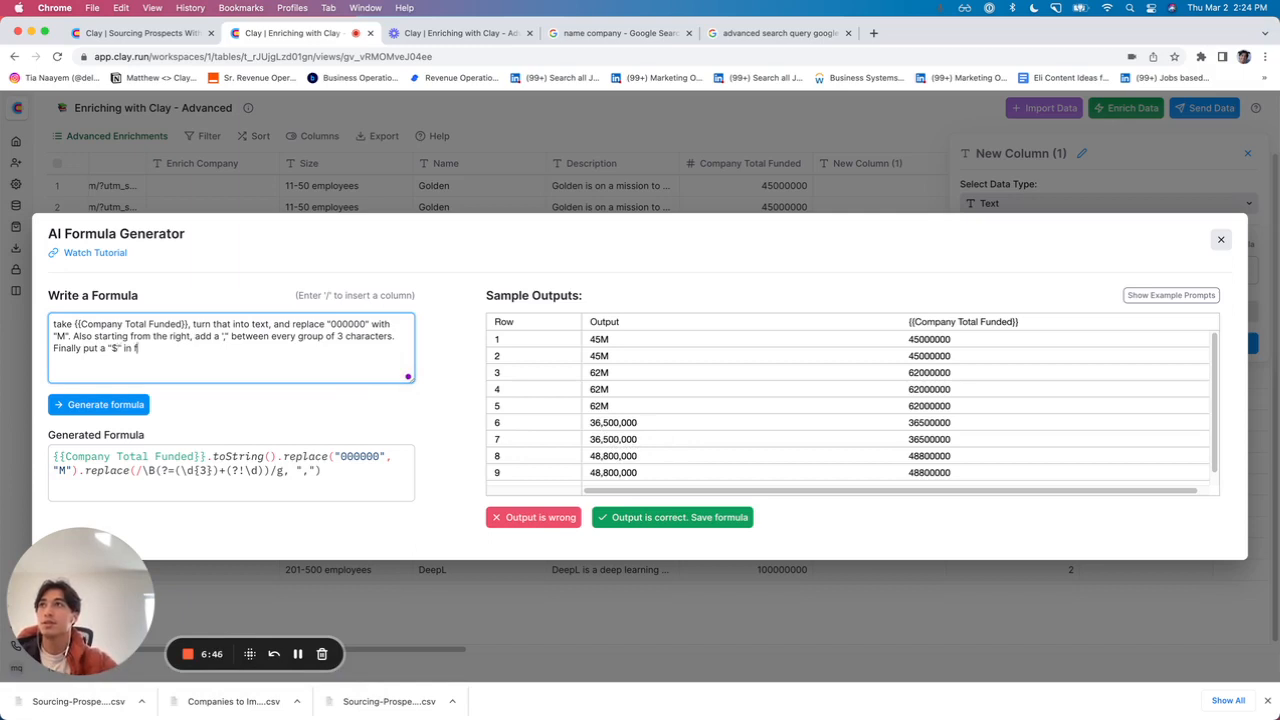
text(ront)
click(120, 404)
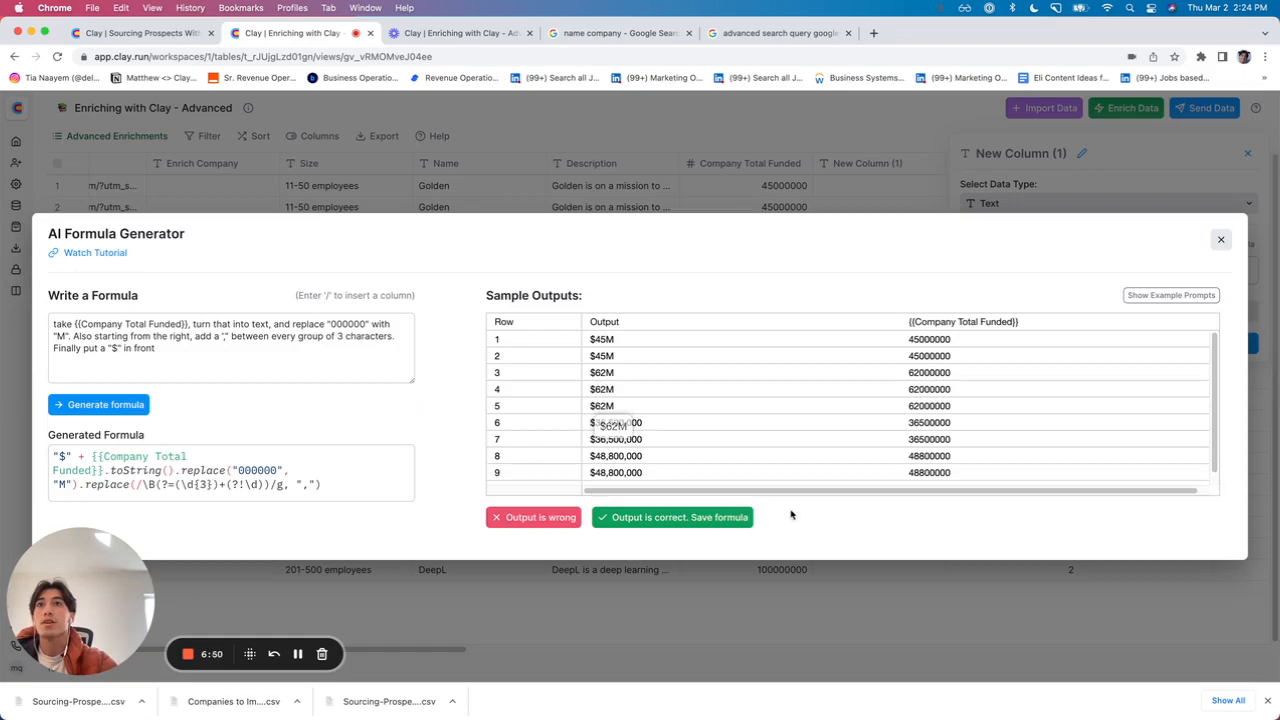
click(645, 518)
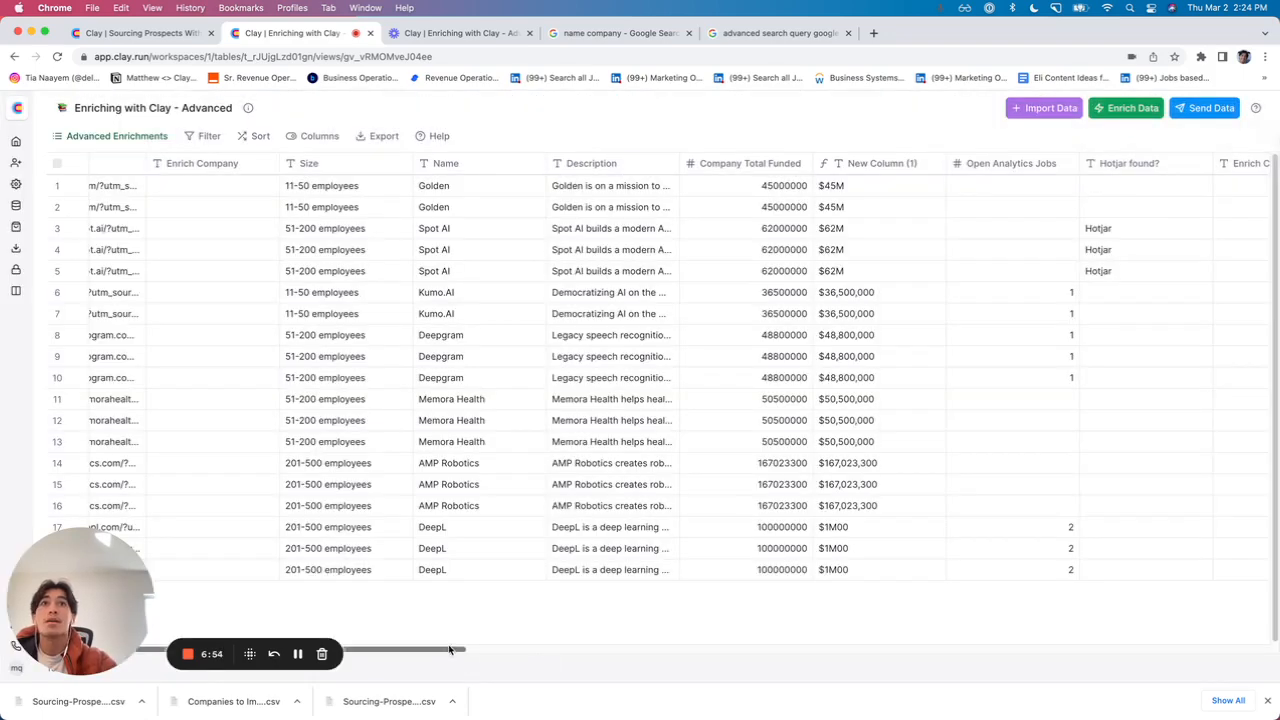
Reopen the new column's AI Formula Generator, replace the description with "Turn {{Company Total Funded}} into USD" and save the regenerated formula.
drag(449, 650, 526, 631)
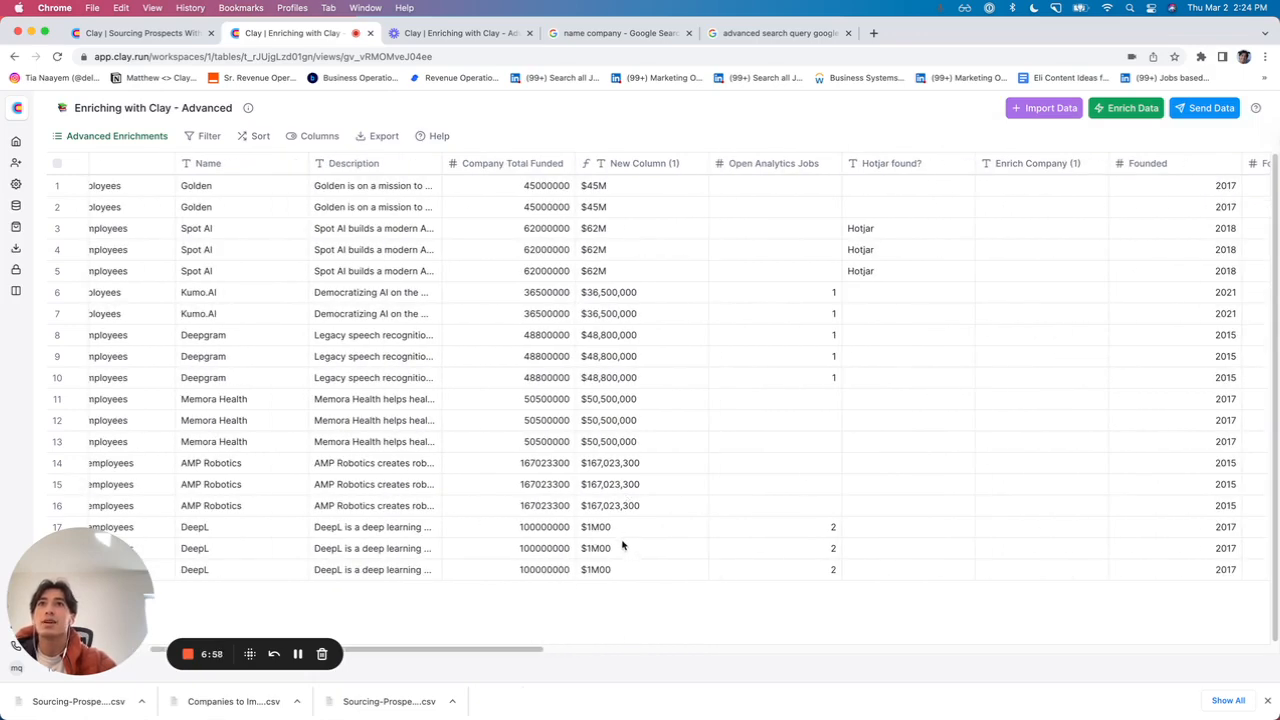
click(634, 164)
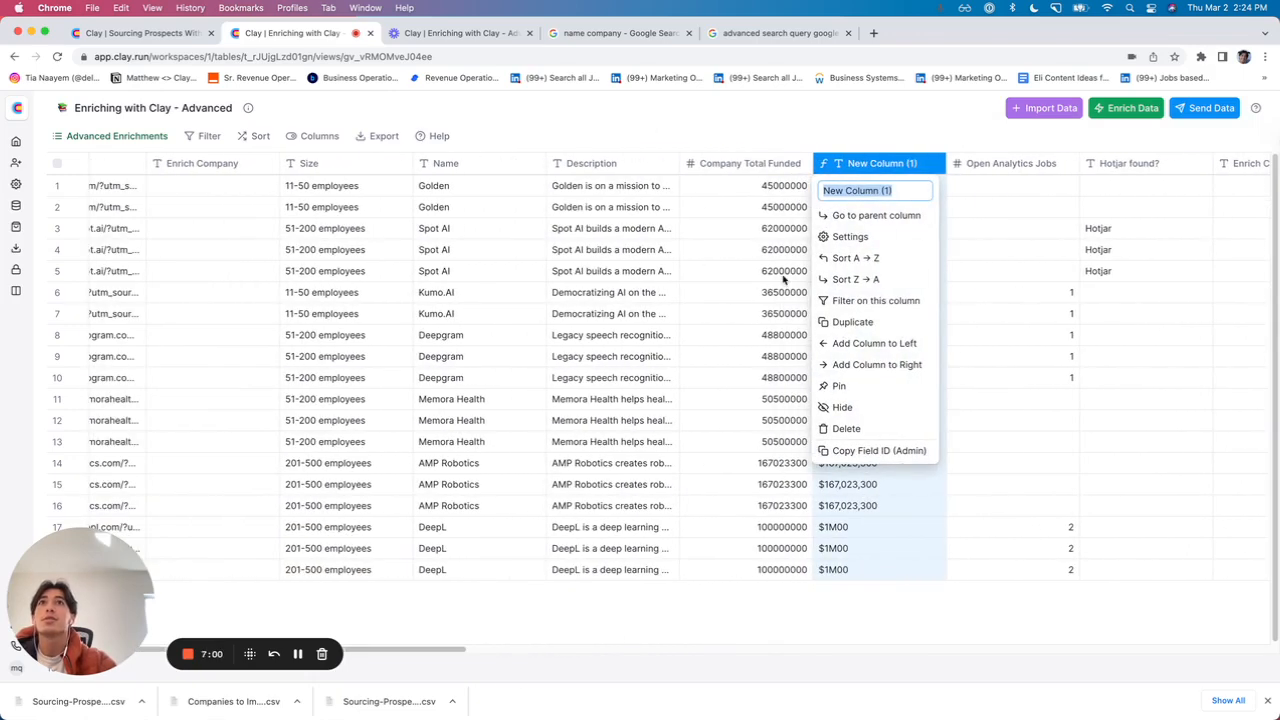
click(850, 236)
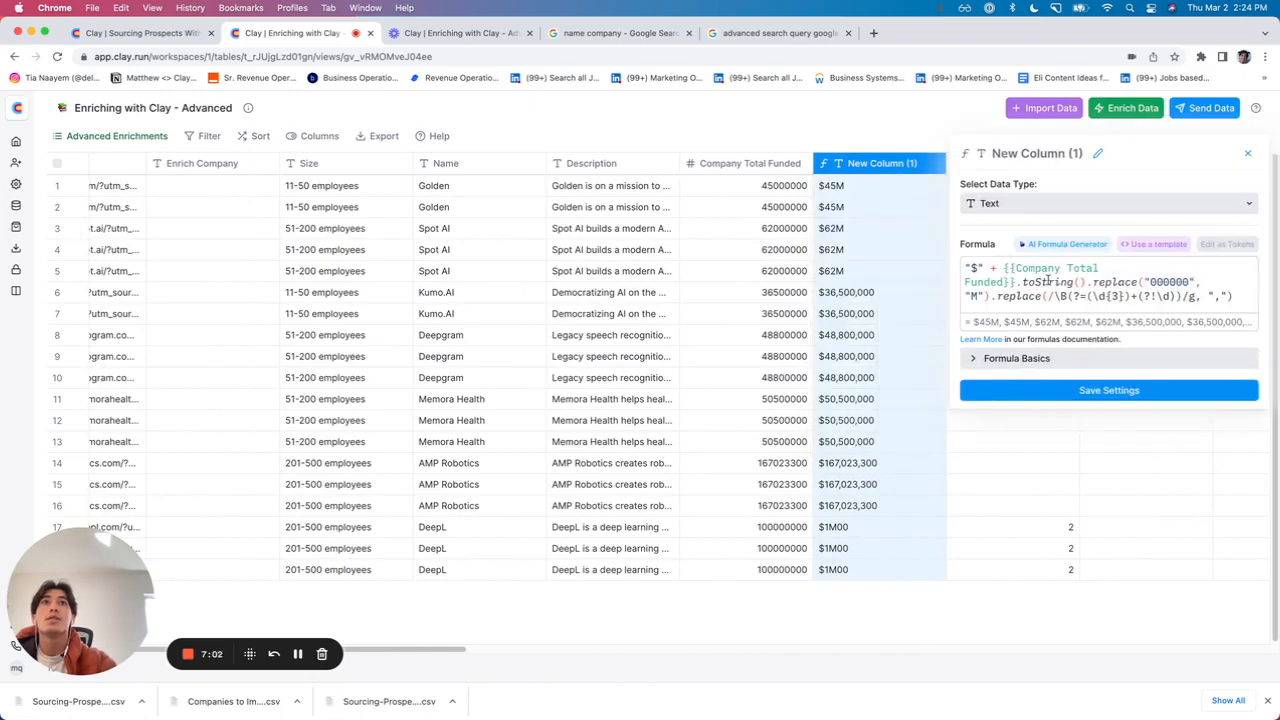
click(1093, 244)
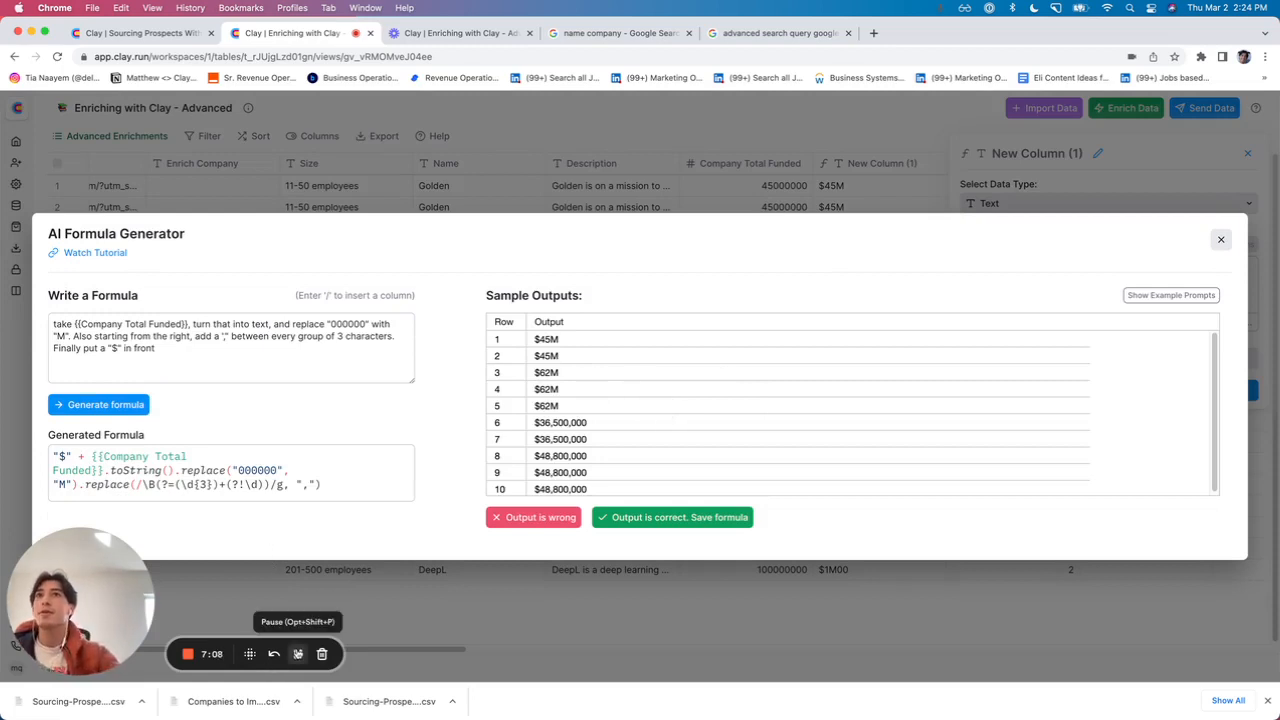
click(297, 653)
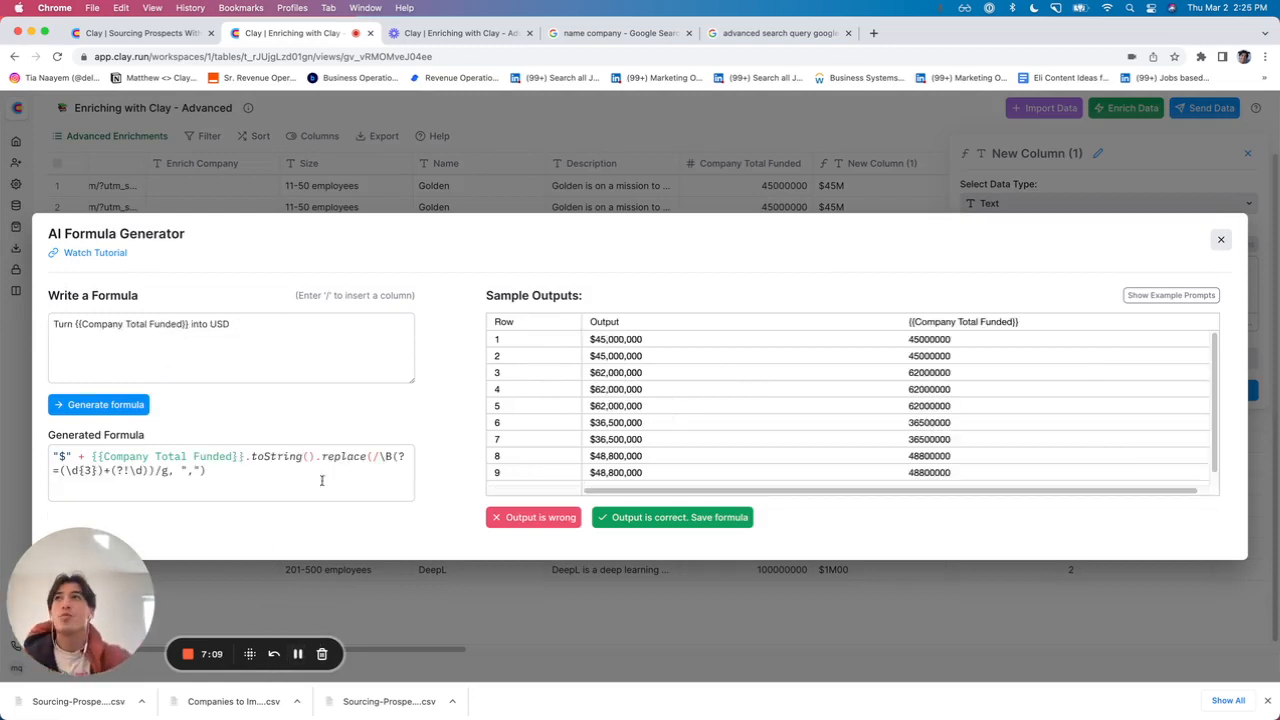
drag(273, 332, 68, 312)
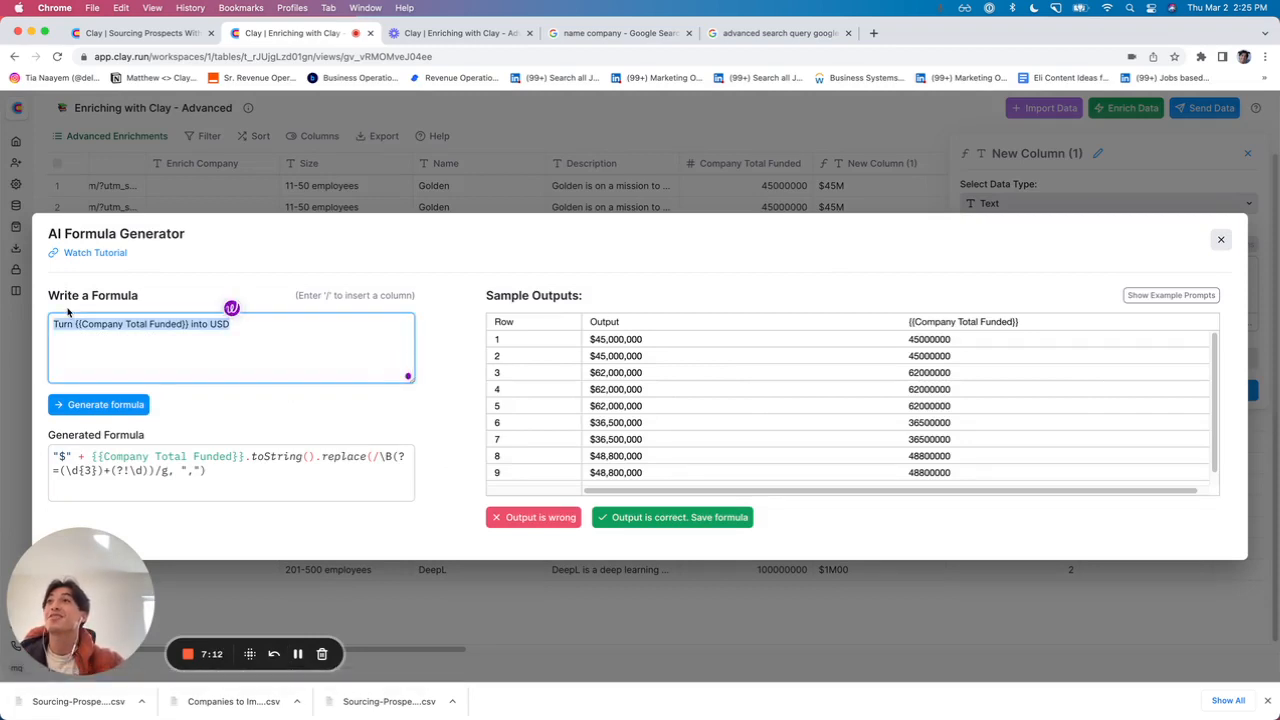
click(271, 319)
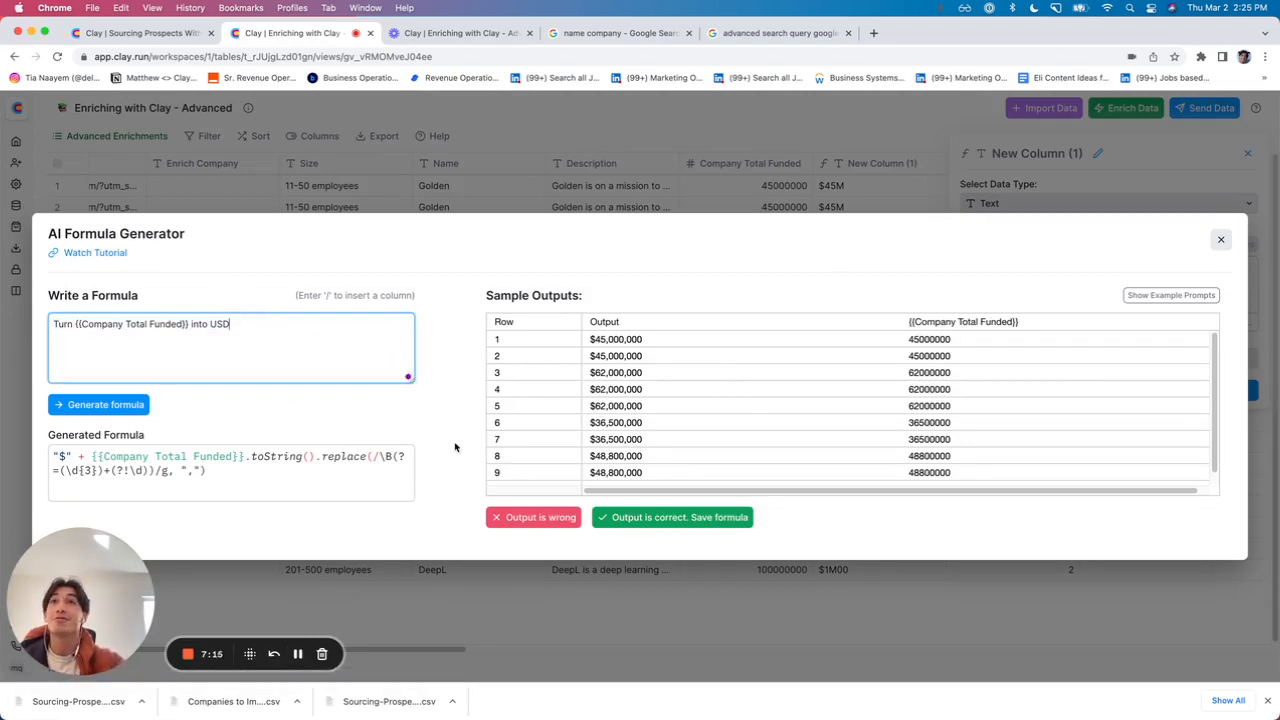
click(658, 518)
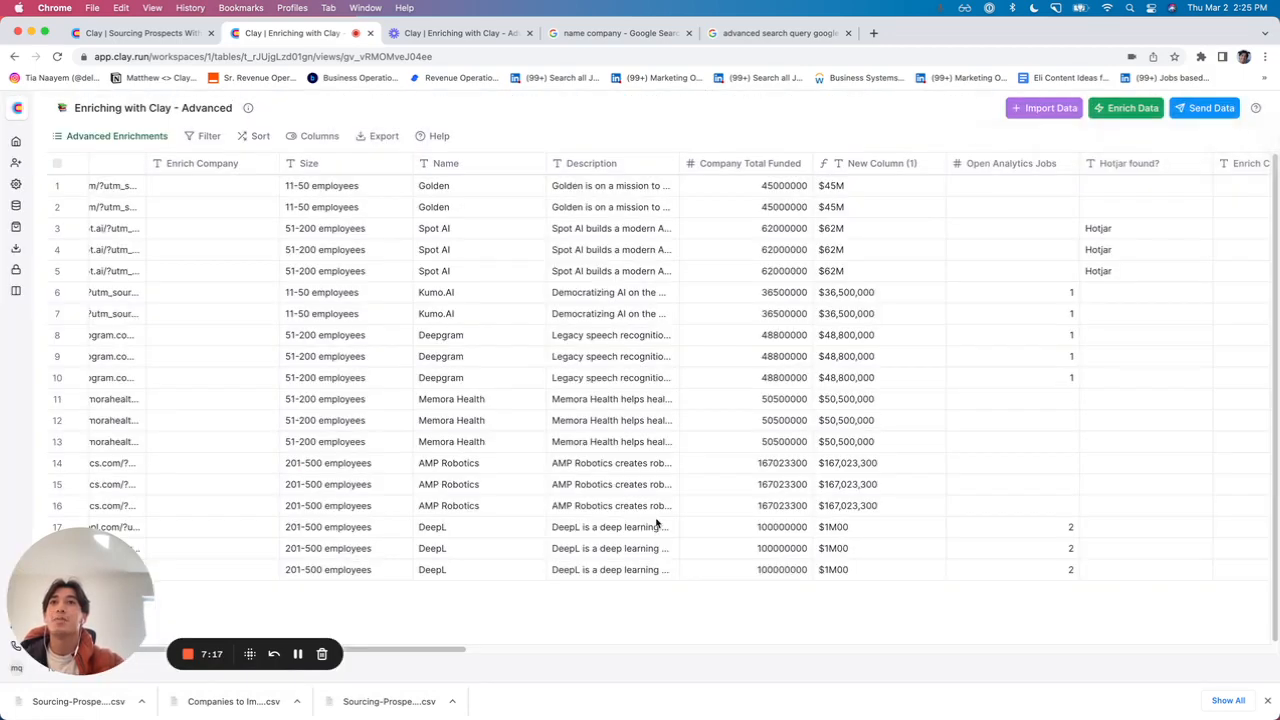
Rename the formula column after Company Total Funded as "Reformatted Raise Amount".
click(895, 163)
text(Re)
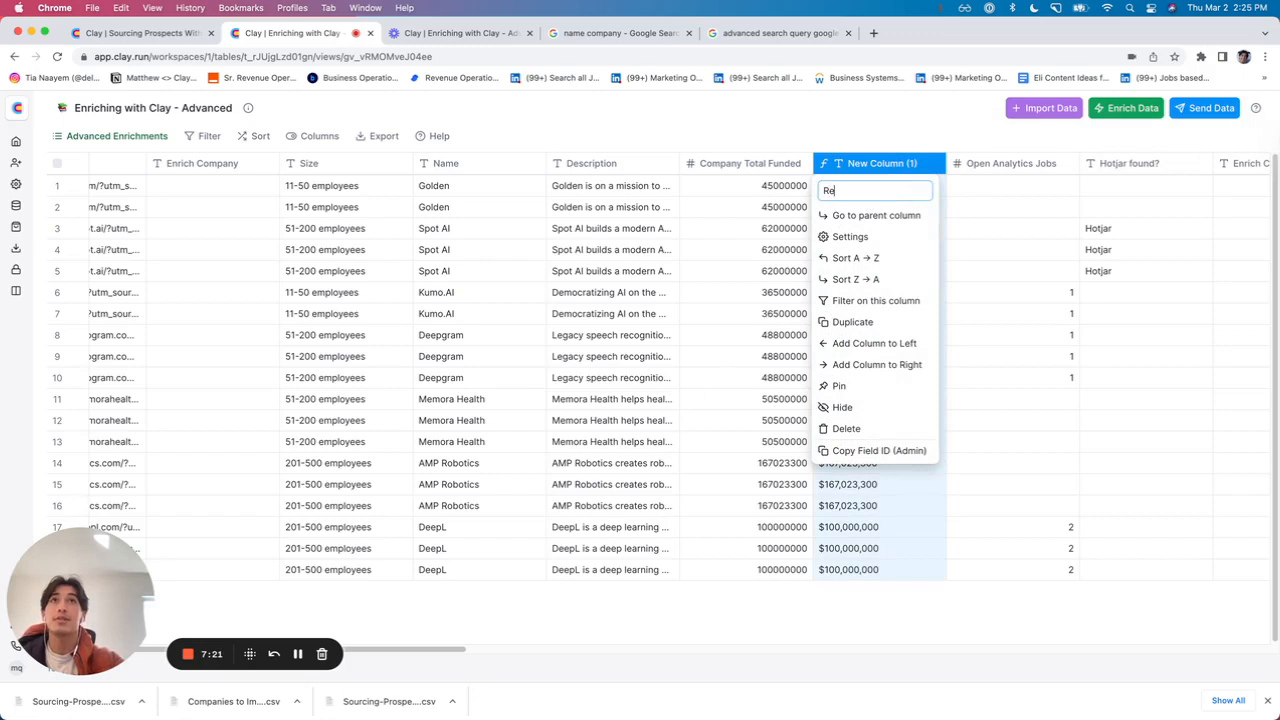
text(formatted Rai)
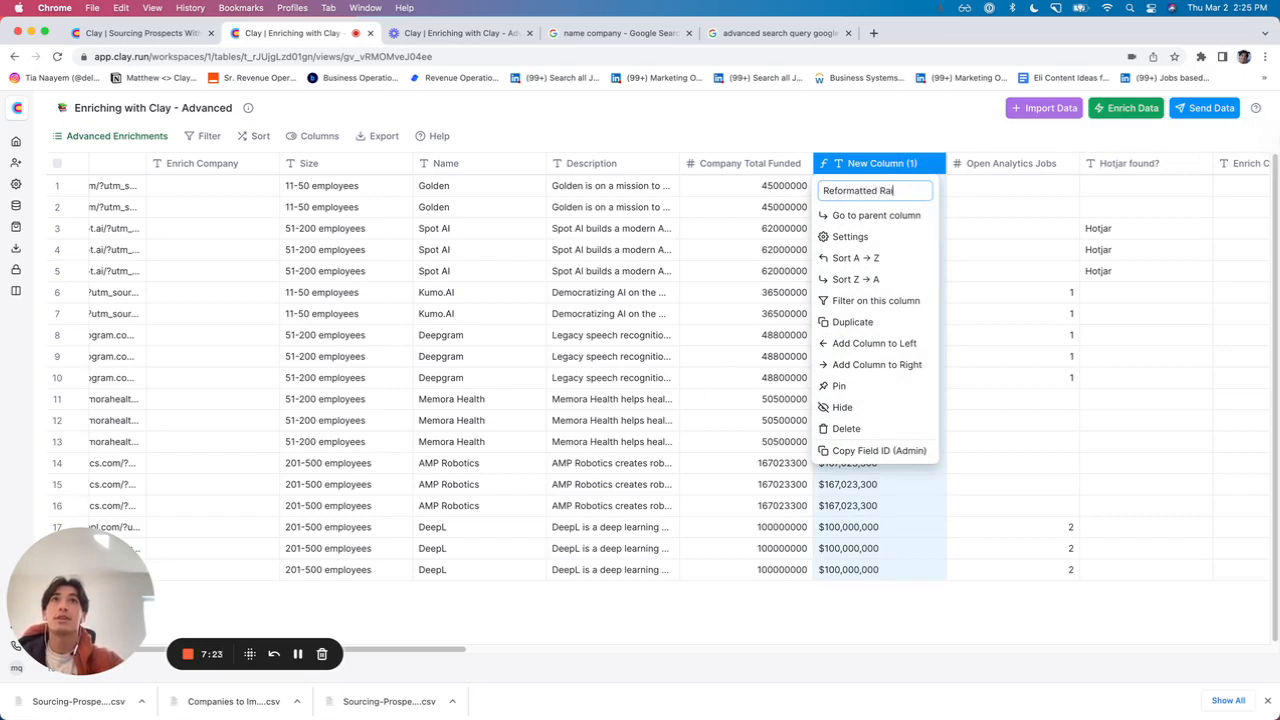
text(se Amount)
key(Return)
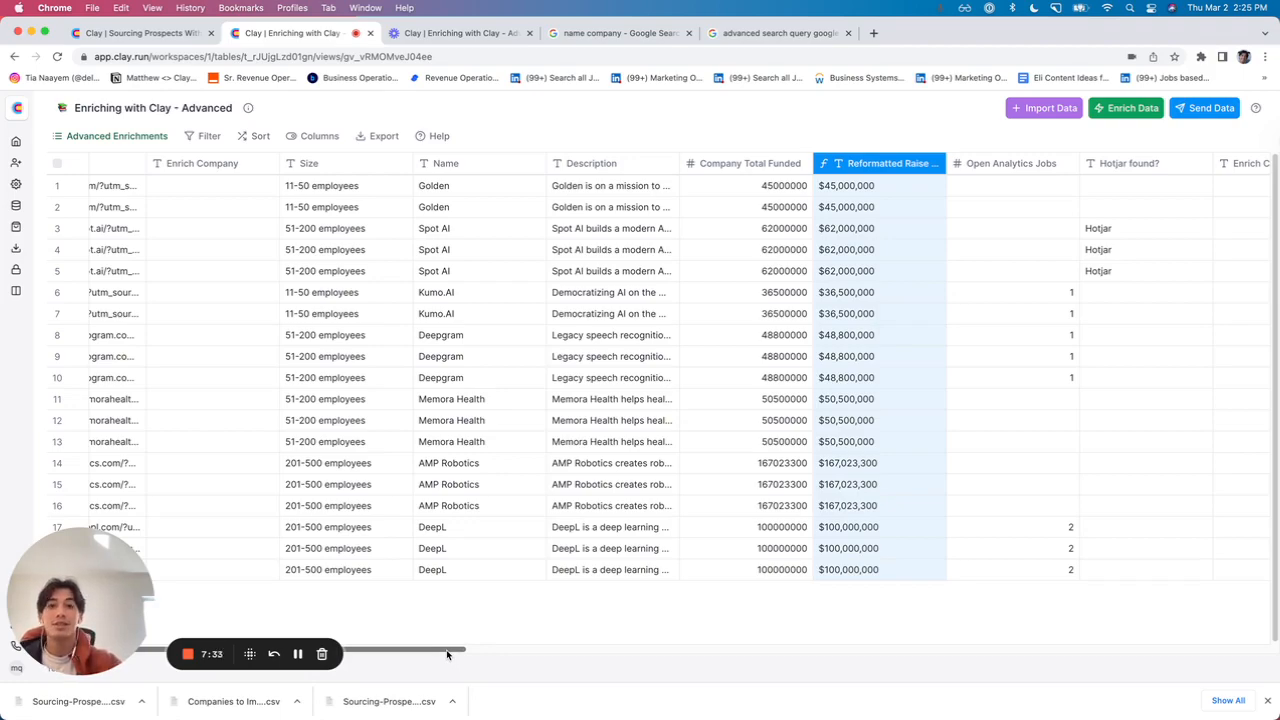
In the AI formula description of the table's last column, replace {{Company Total Funded}} with {{Reformatted Raise Amount}}, then regenerate and save the formula.
drag(446, 649, 1197, 626)
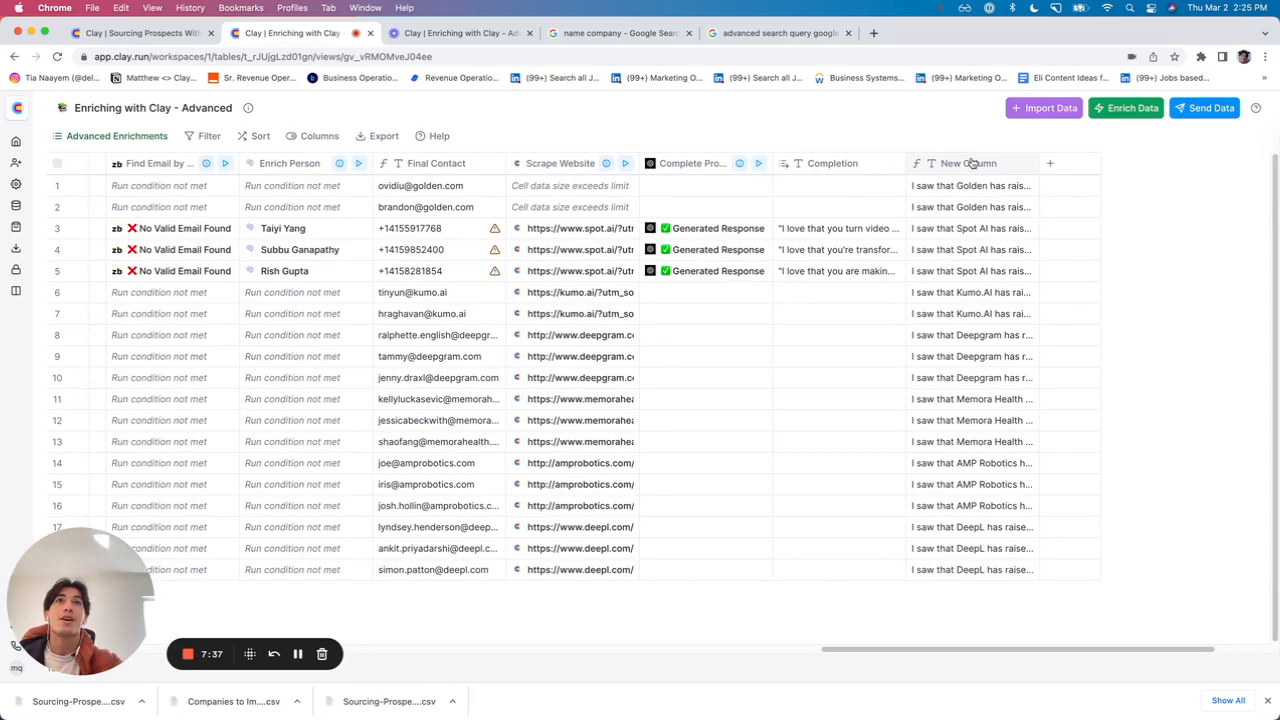
click(972, 163)
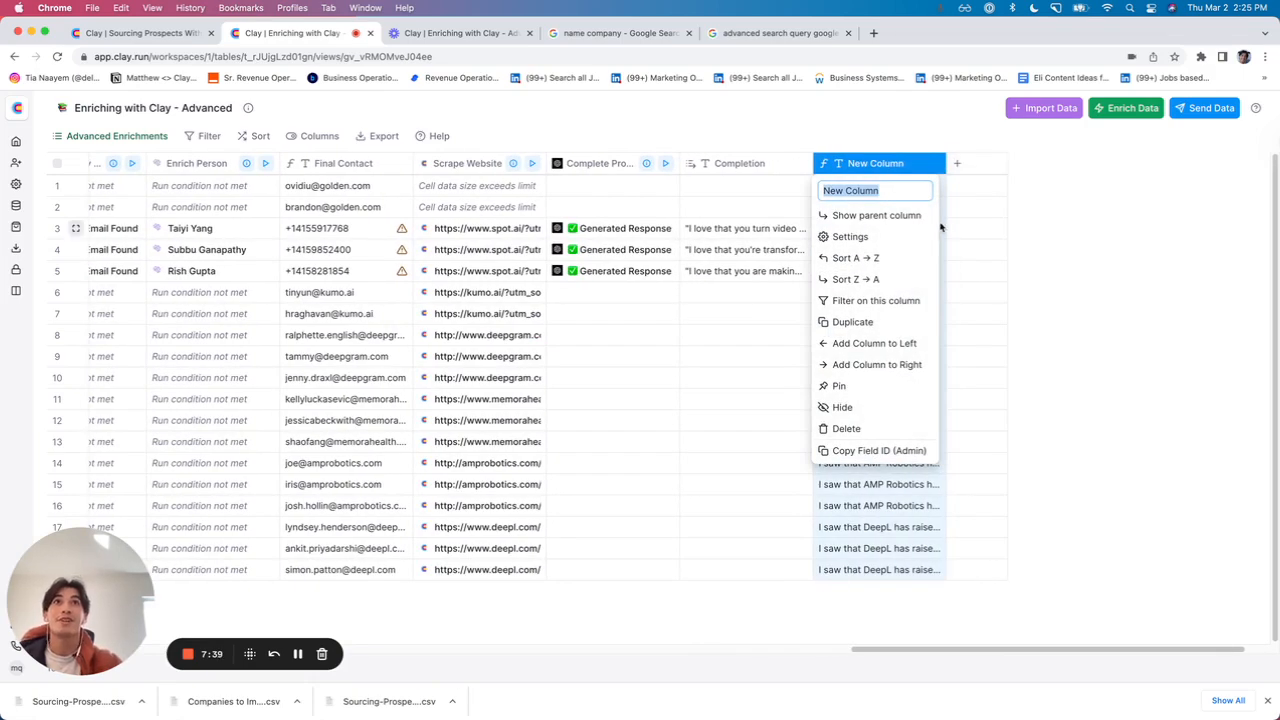
click(912, 239)
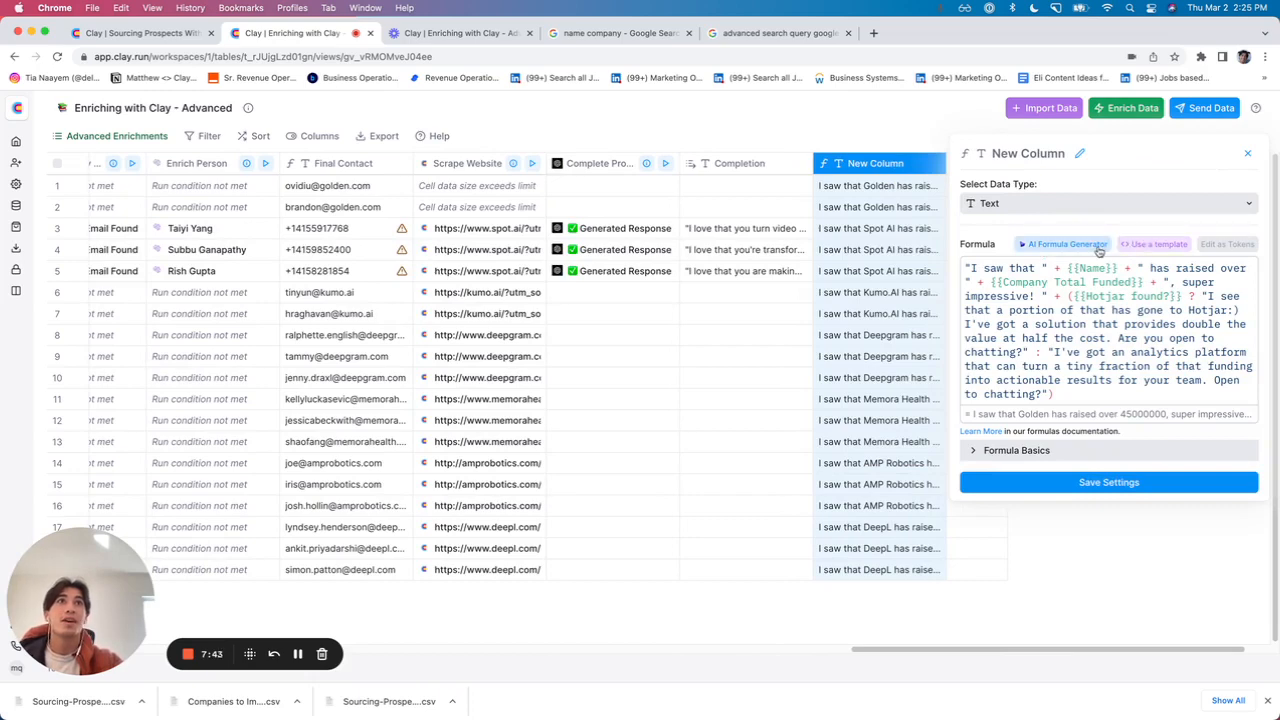
click(1068, 244)
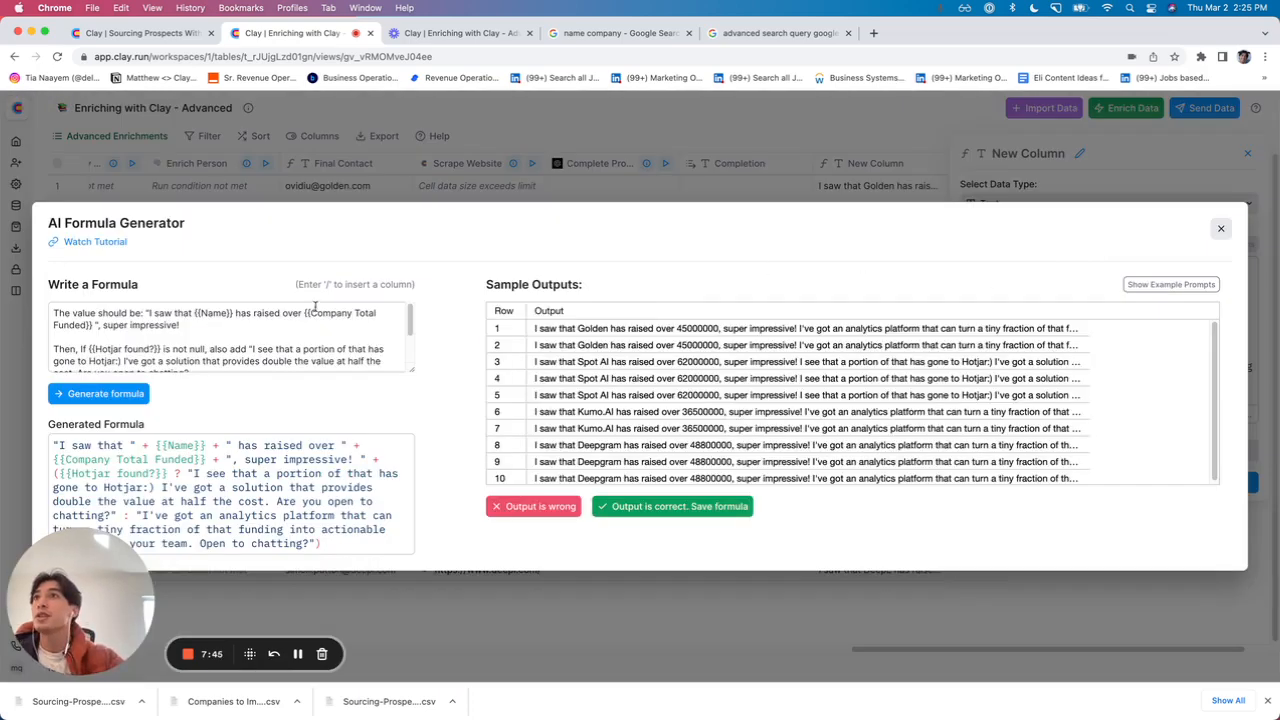
drag(305, 313, 95, 325)
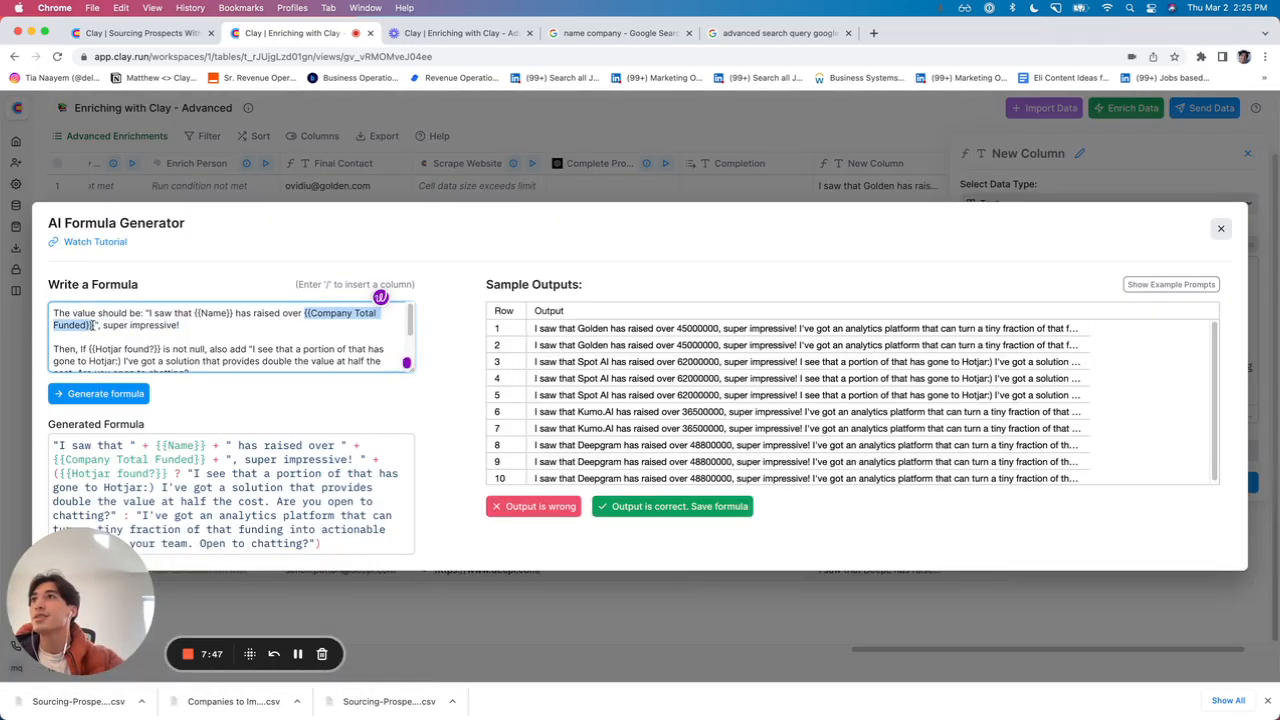
text(/)
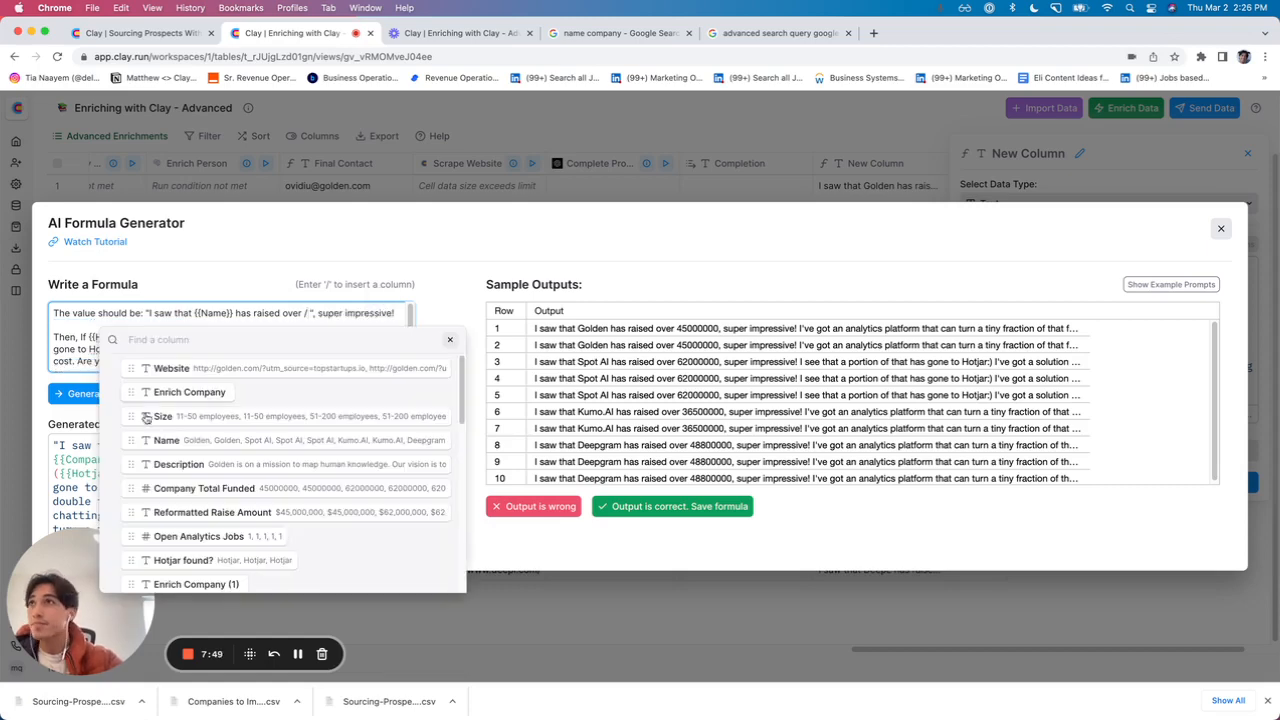
click(222, 511)
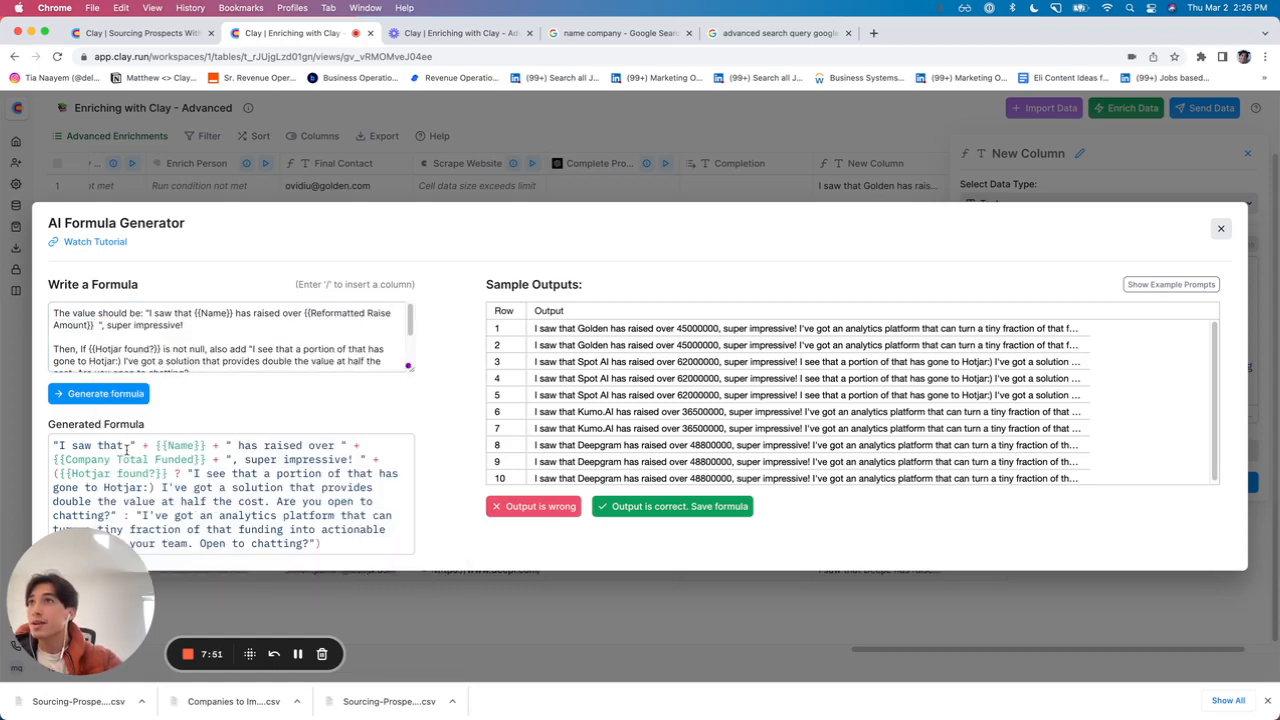
click(104, 391)
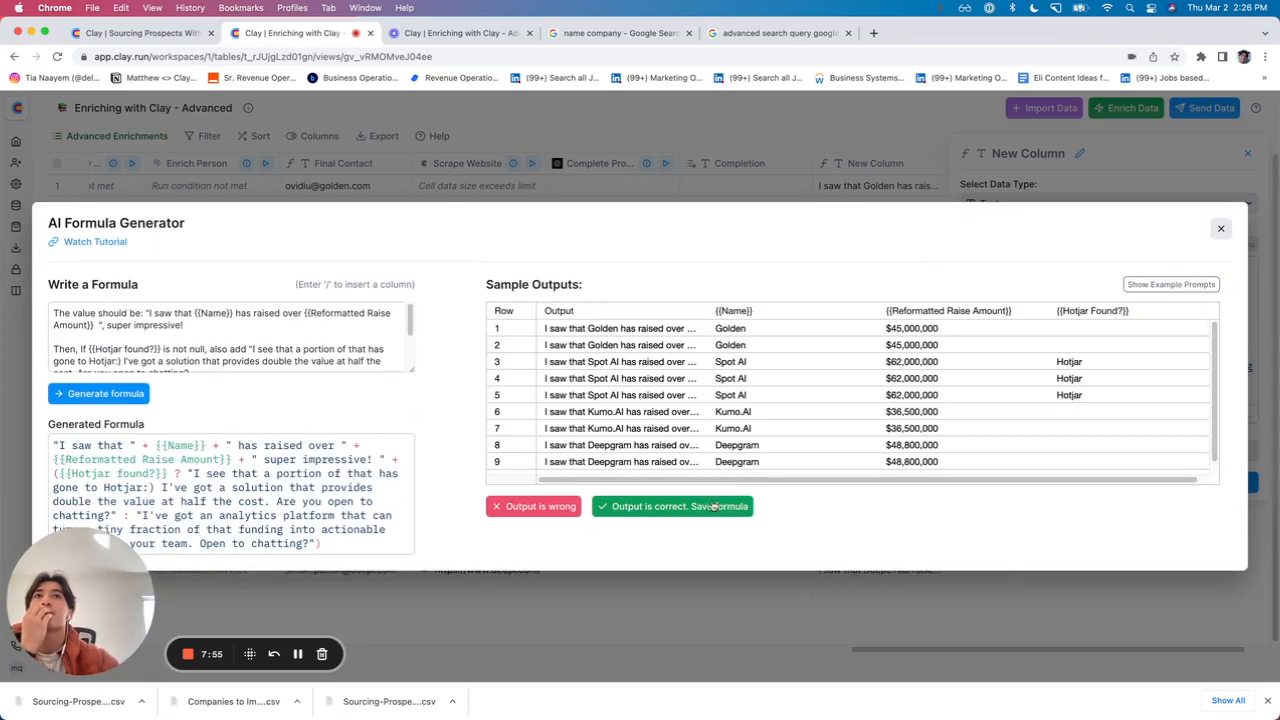
click(704, 510)
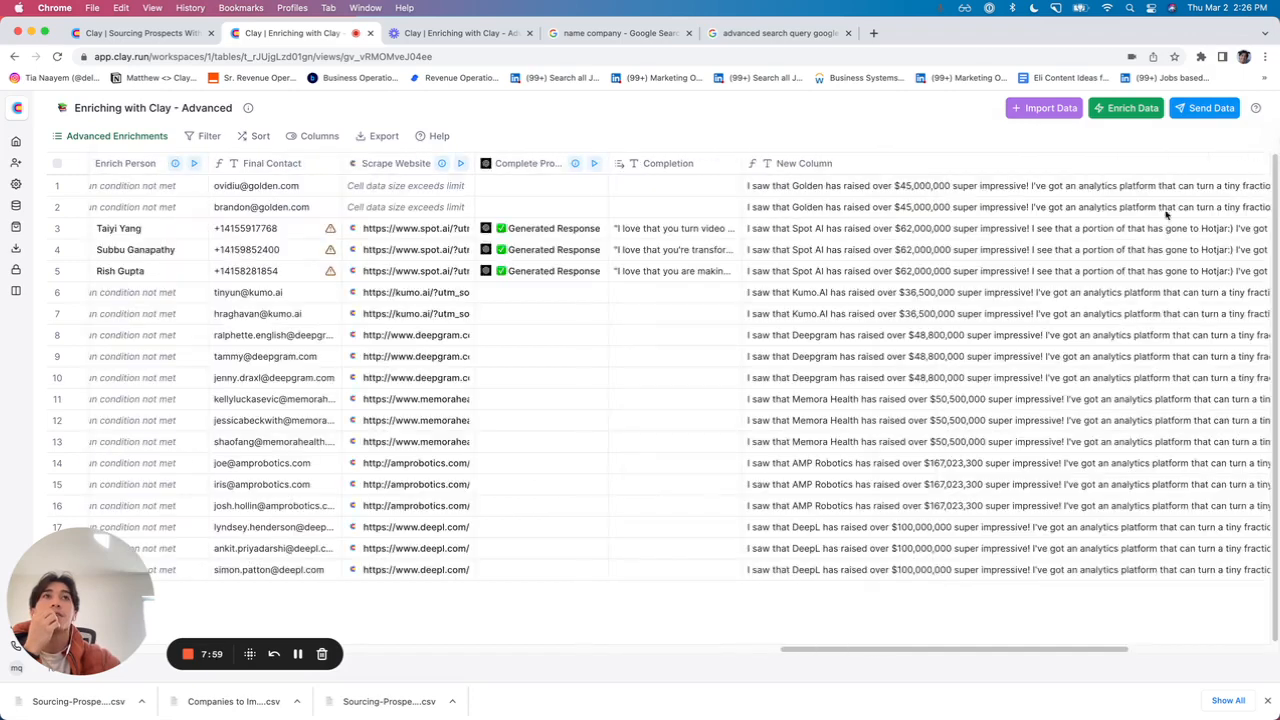
Examine the full generated messages in the last column for the Spot AI row 5 and the Deepgram row 10.
scroll(862, 405, right, 5)
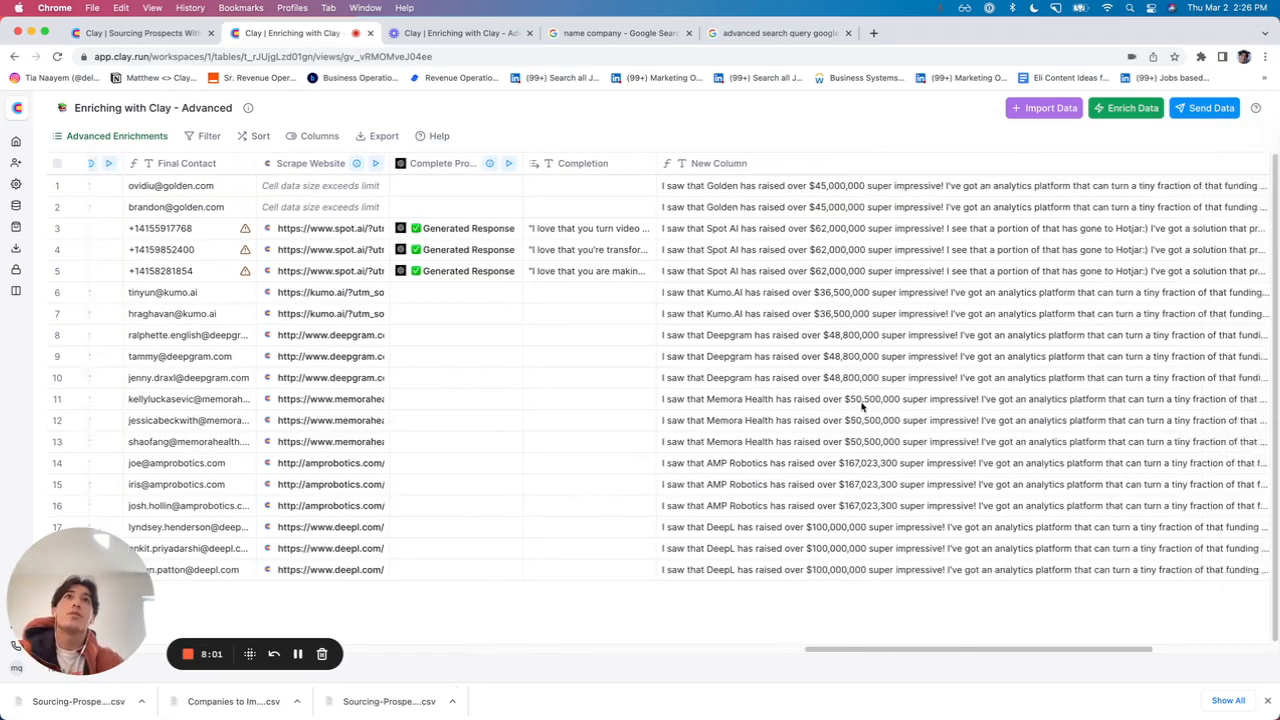
double_click(932, 273)
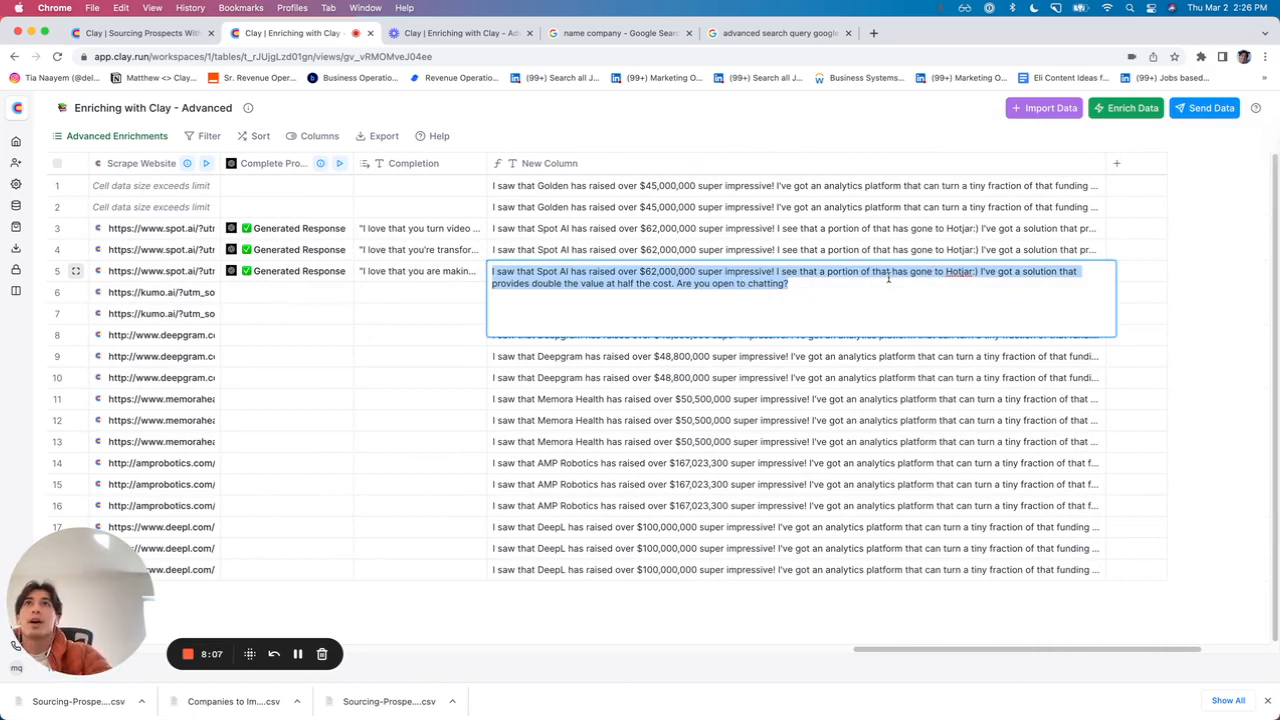
double_click(848, 380)
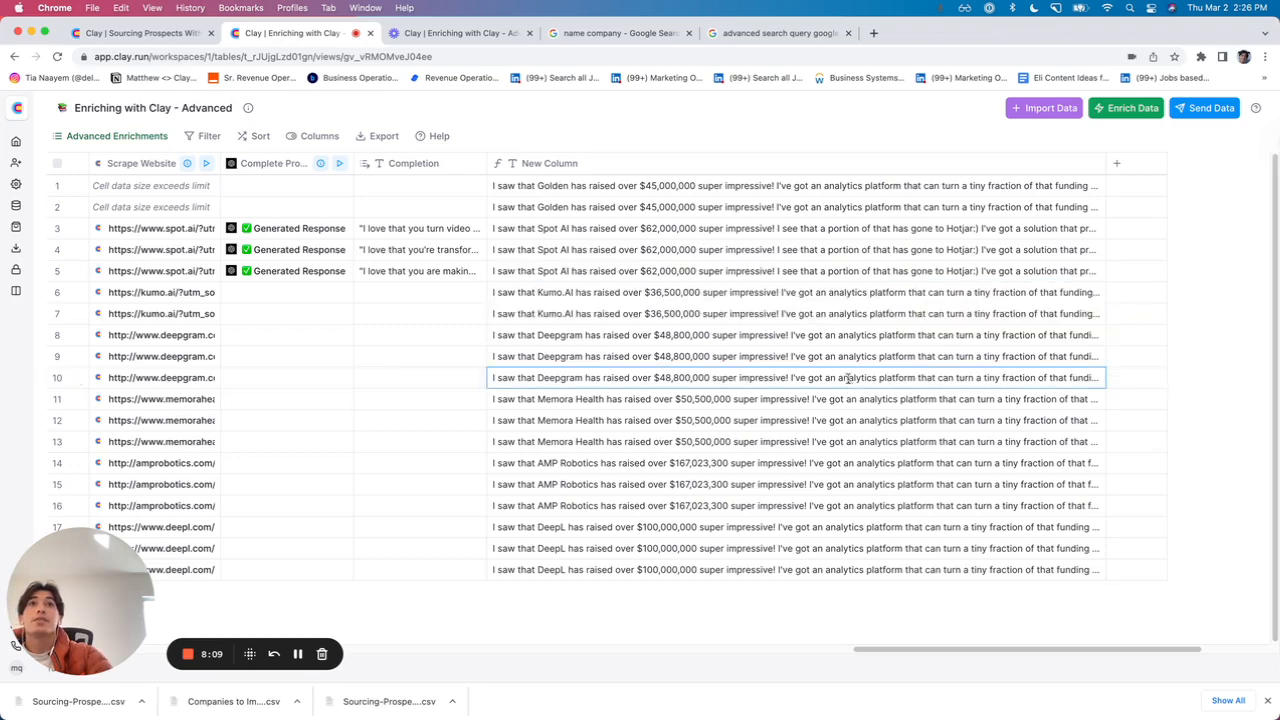
Rename the generated message column at the end of the table as "Merge Field".
click(1227, 338)
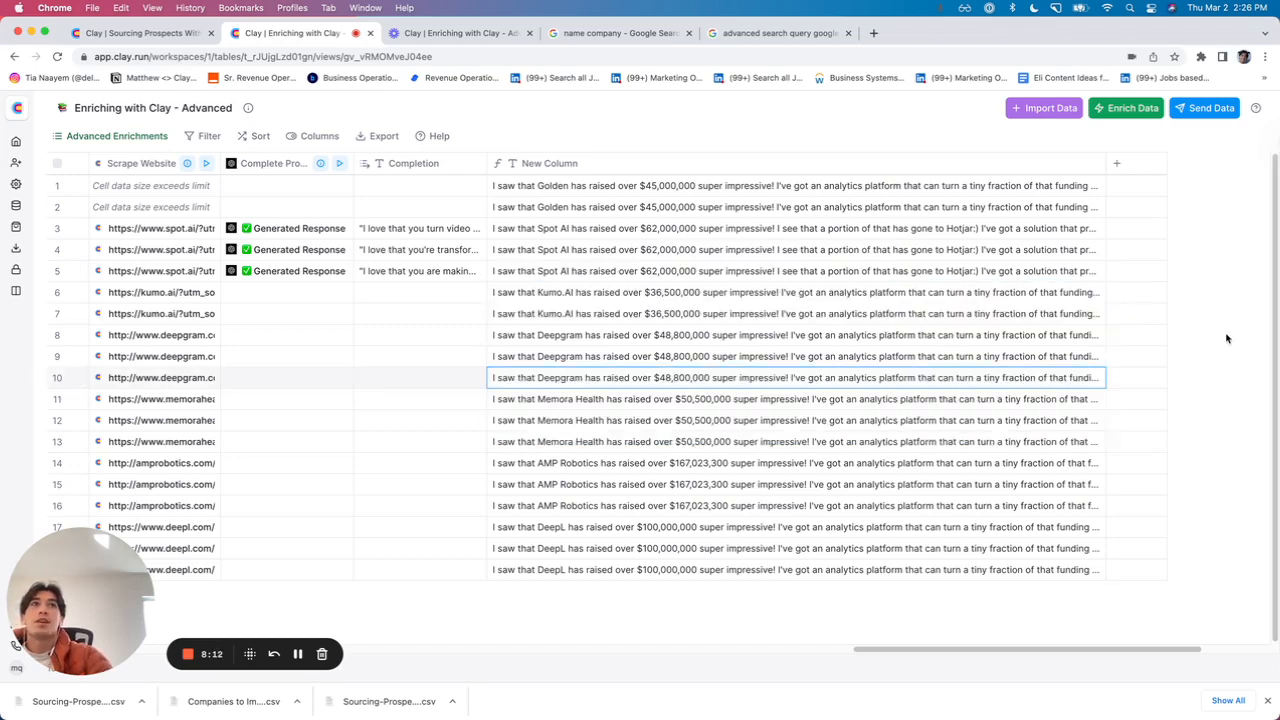
click(577, 168)
text(Merge Field)
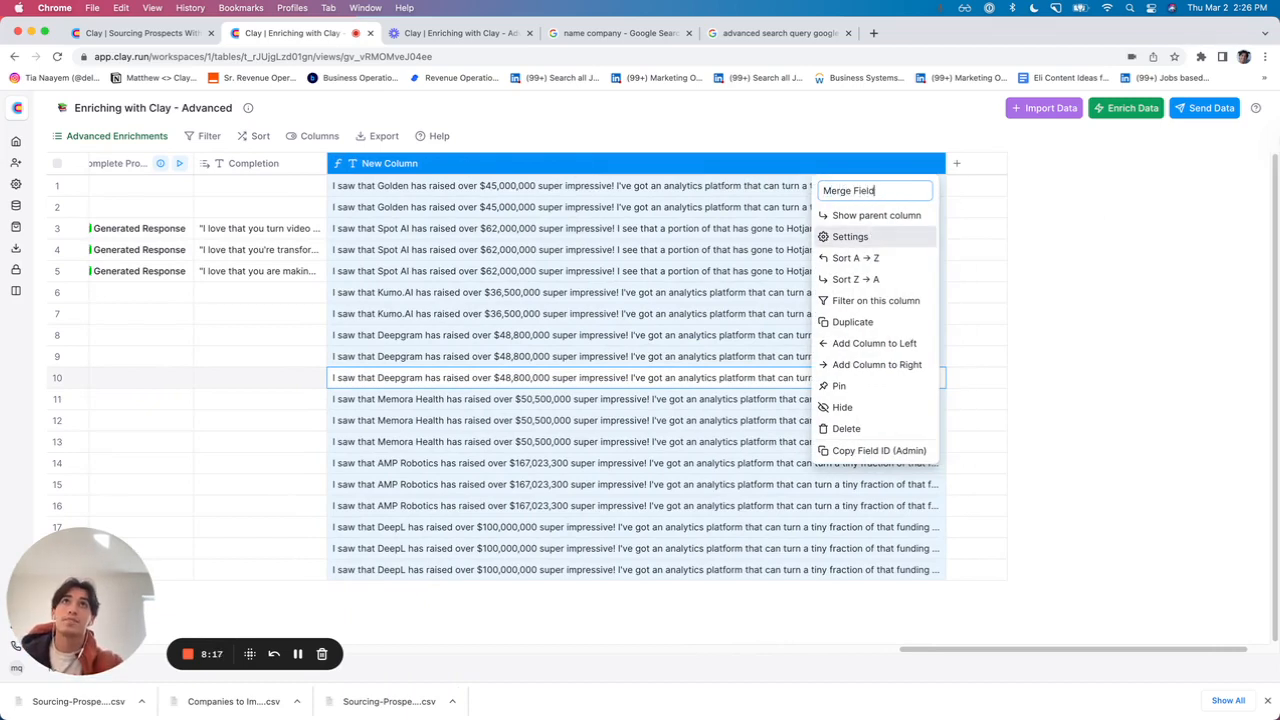
key(Return)
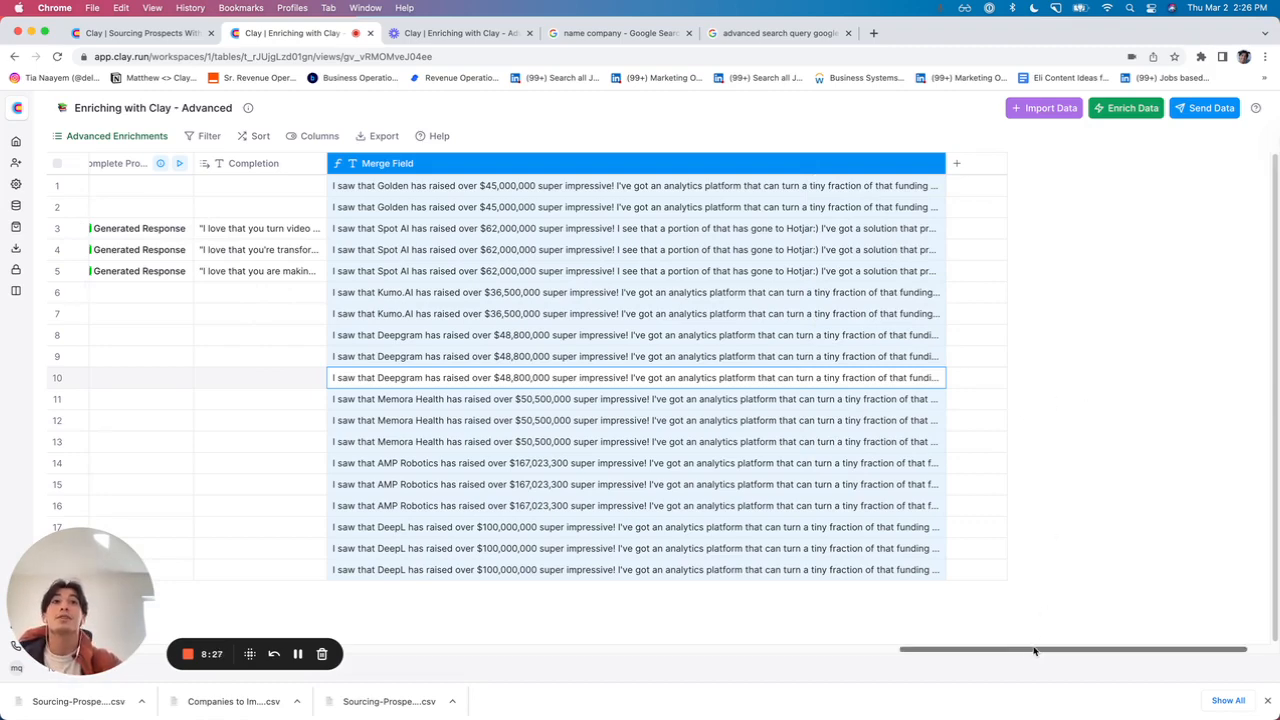
Review the table's columns from the company details through to Merge Field, and read the full Merge Field message for Deepgram row 8.
drag(1036, 648, 172, 507)
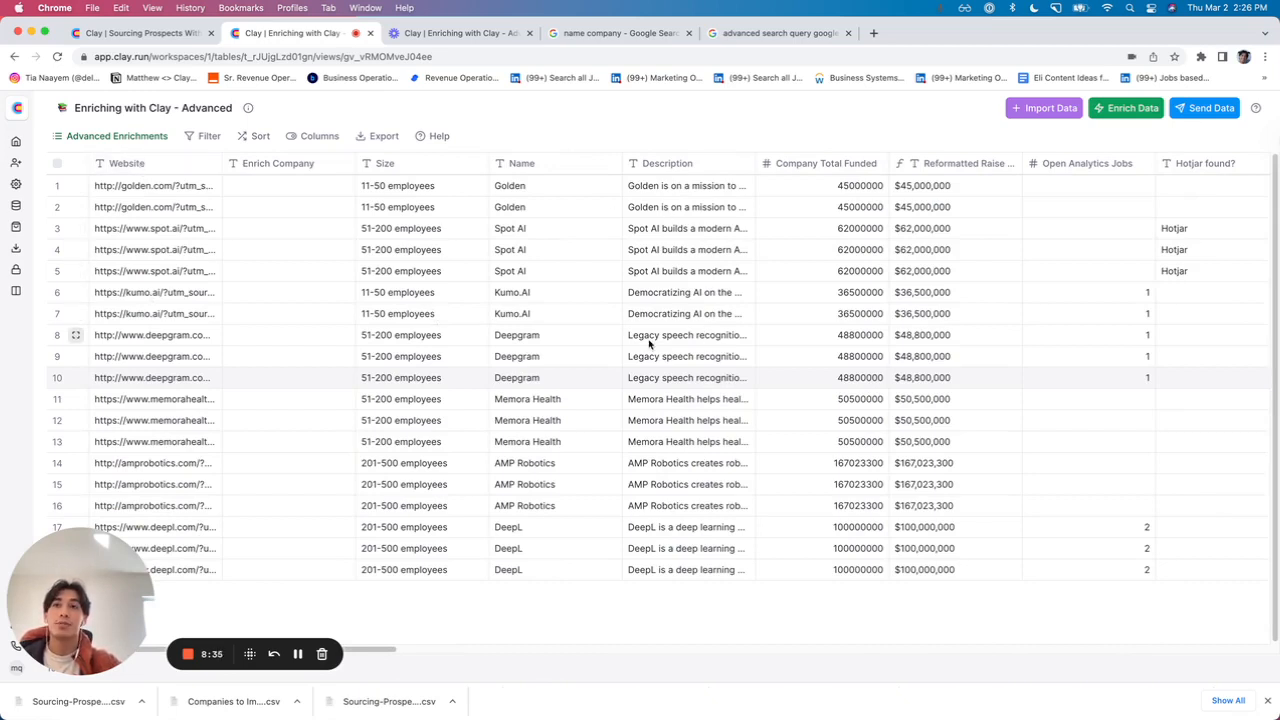
drag(357, 650, 748, 646)
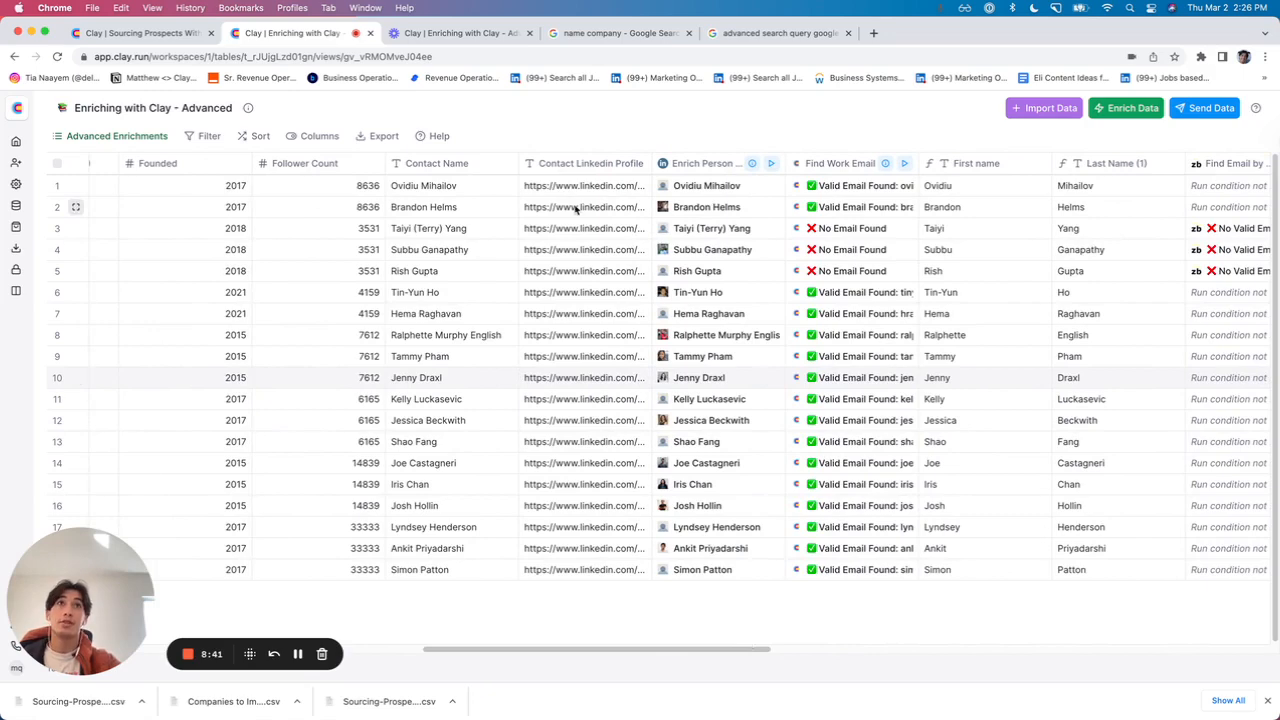
drag(660, 650, 1048, 632)
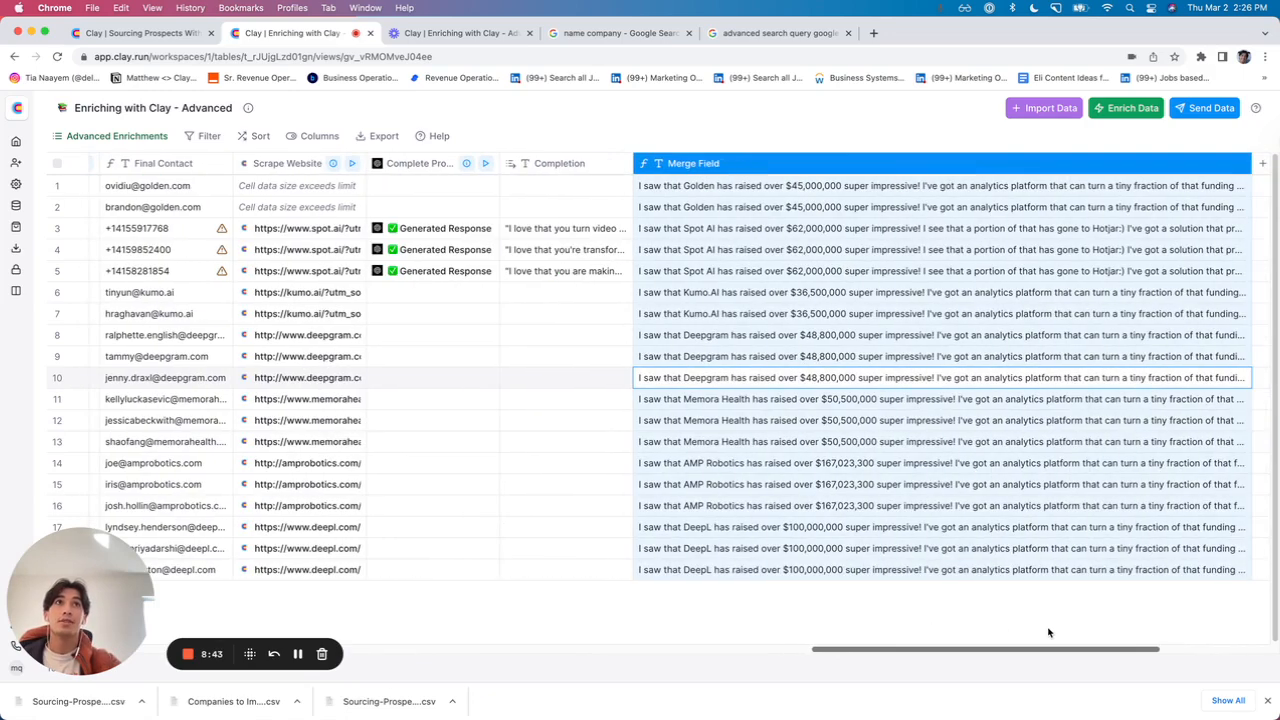
double_click(794, 343)
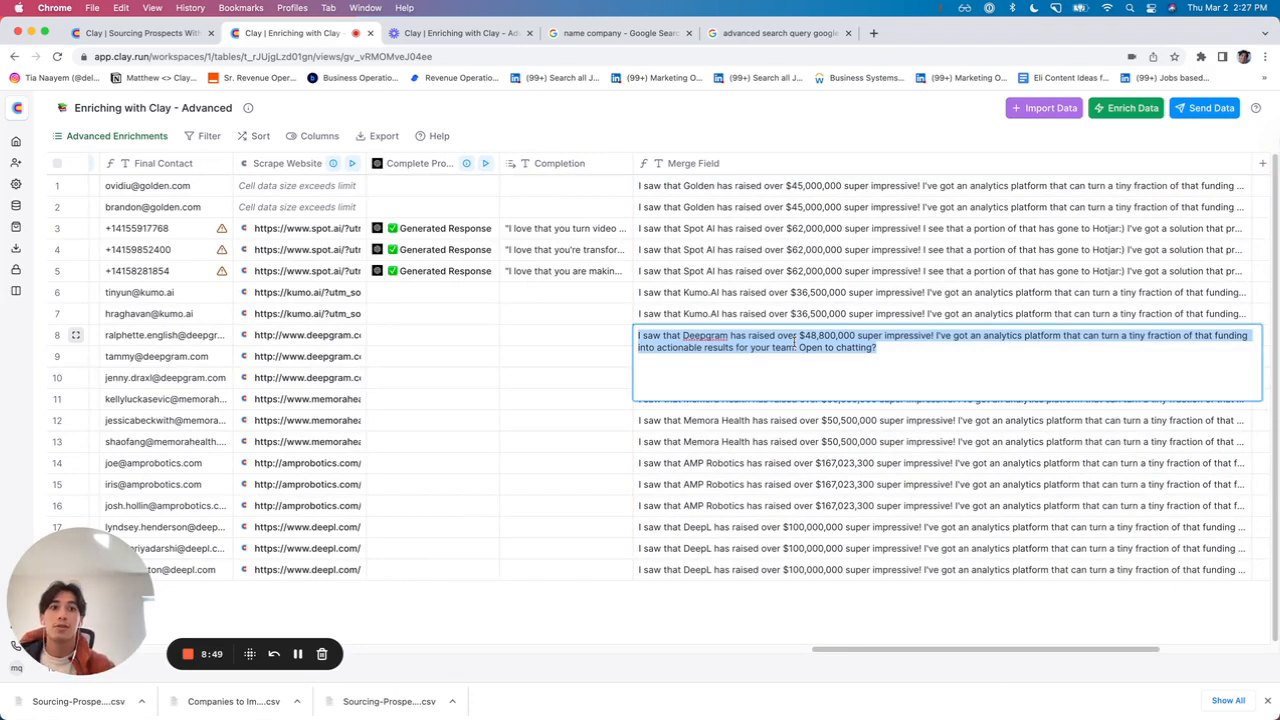
click(808, 627)
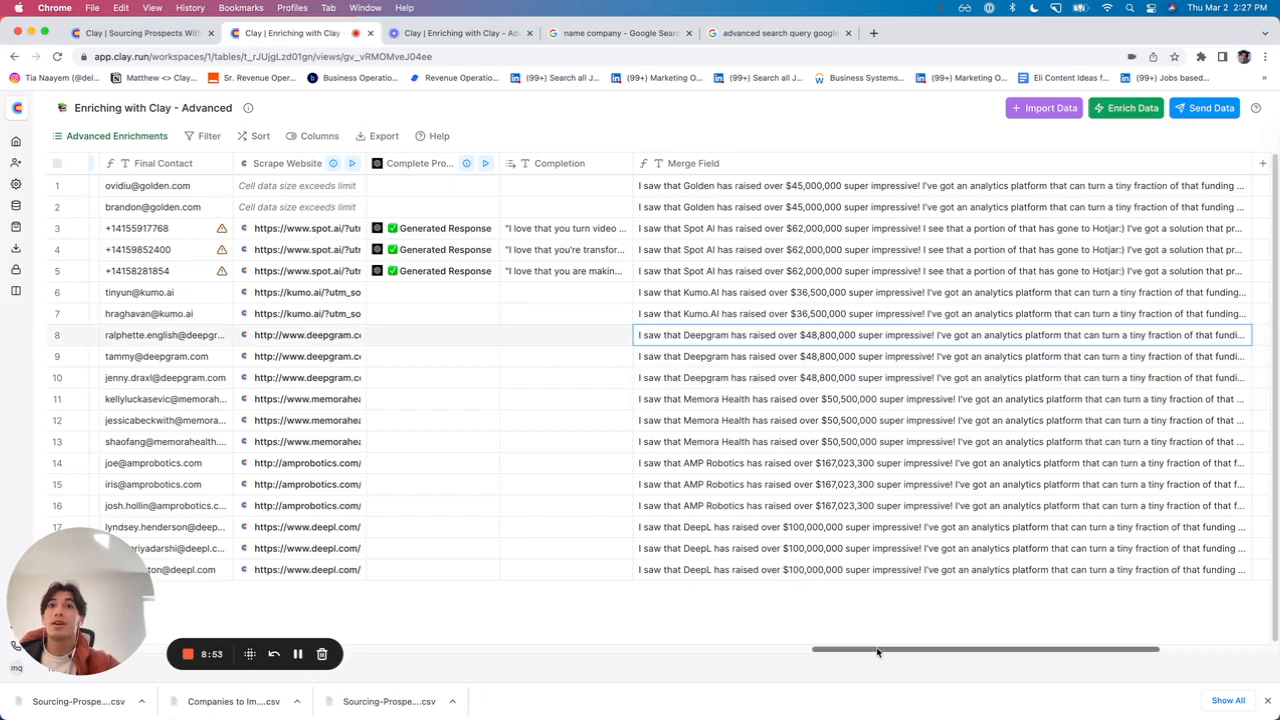
drag(871, 652, 1051, 507)
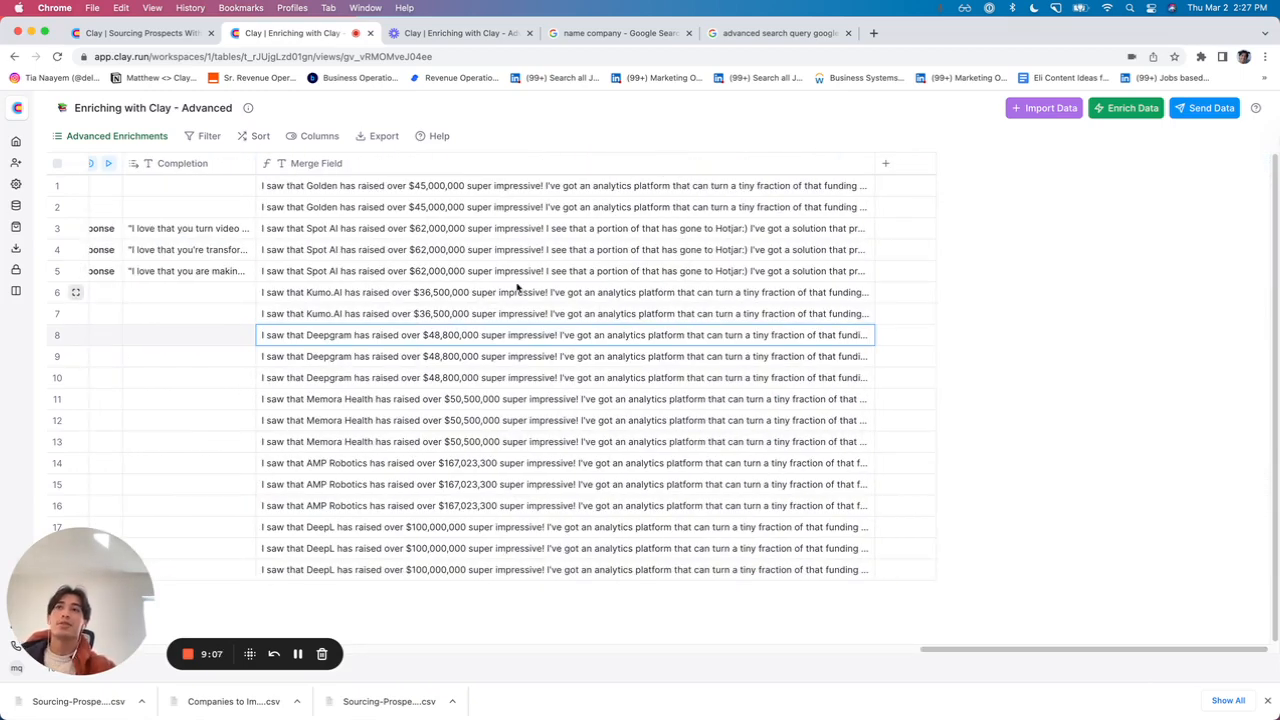
click(549, 357)
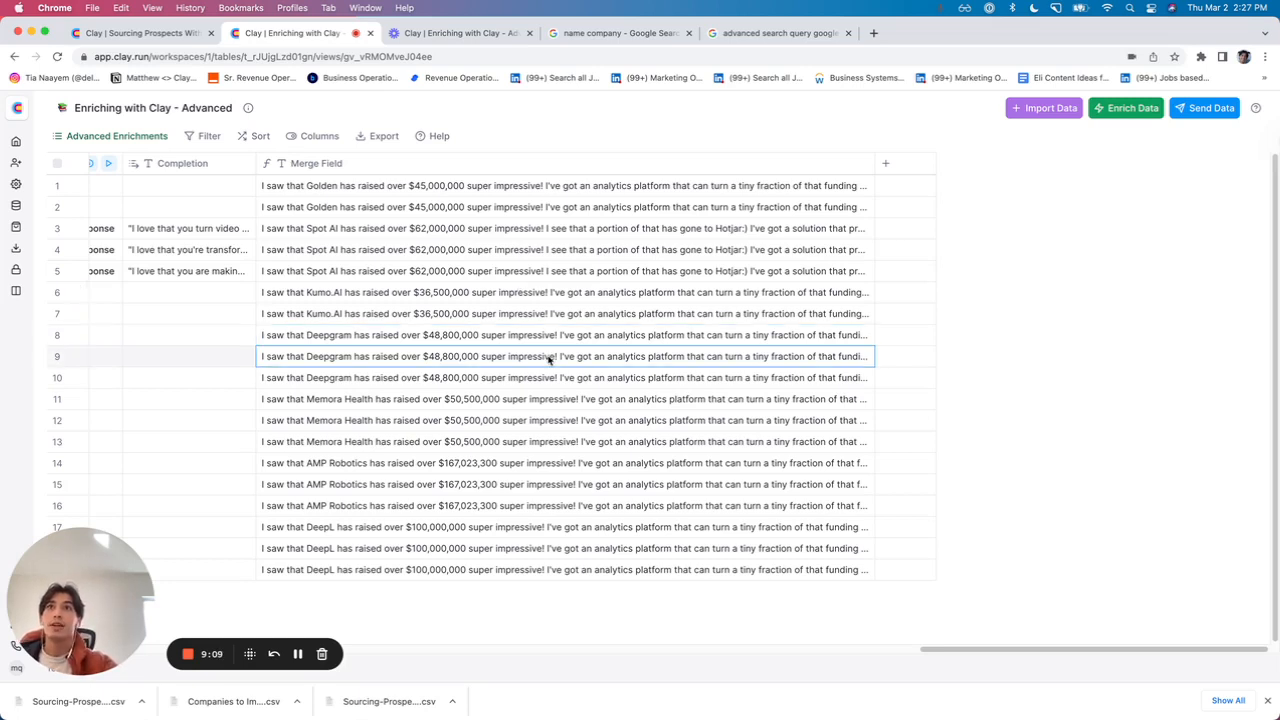